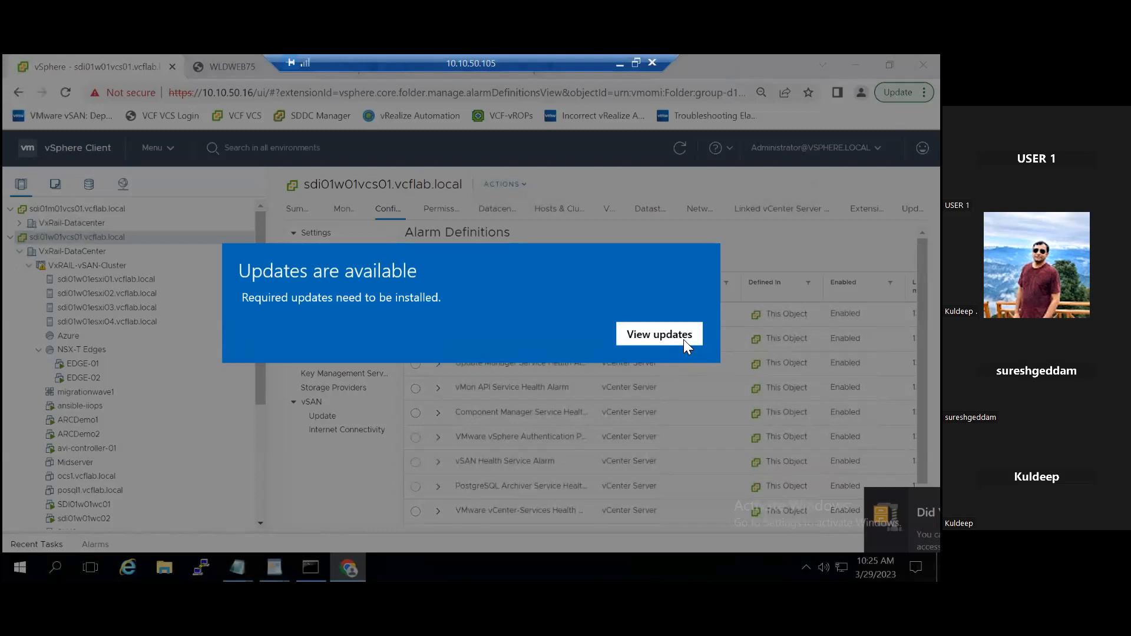
- Dismiss the Windows update notice, filter the alarm definitions by object type "Virtual", and widen the Alarm Name column
left_click(683, 340)
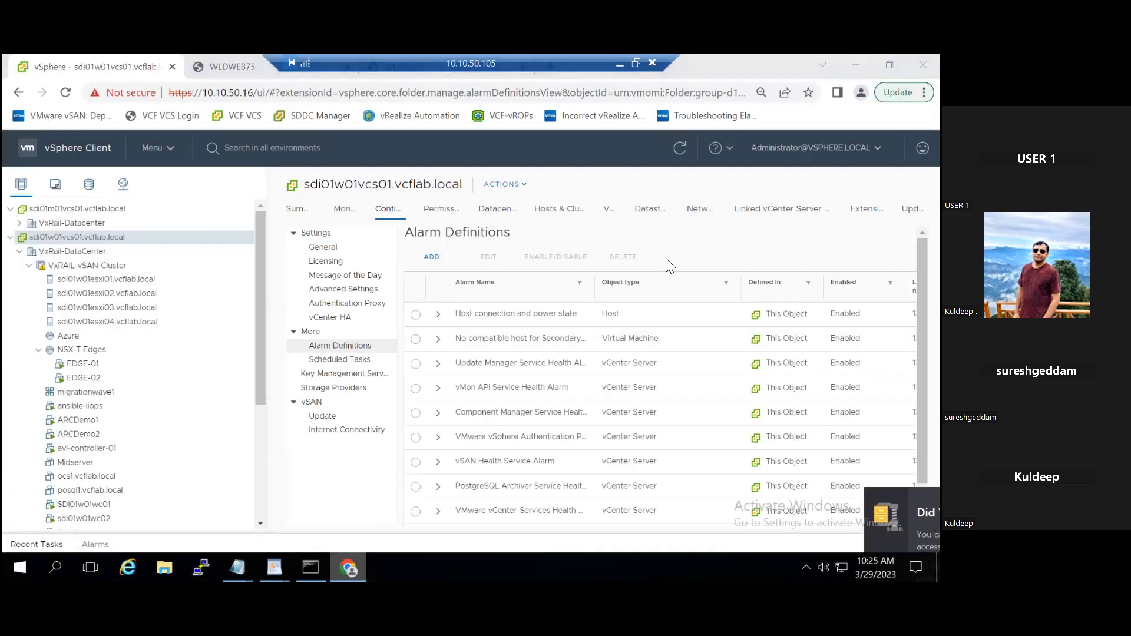
left_click(810, 181)
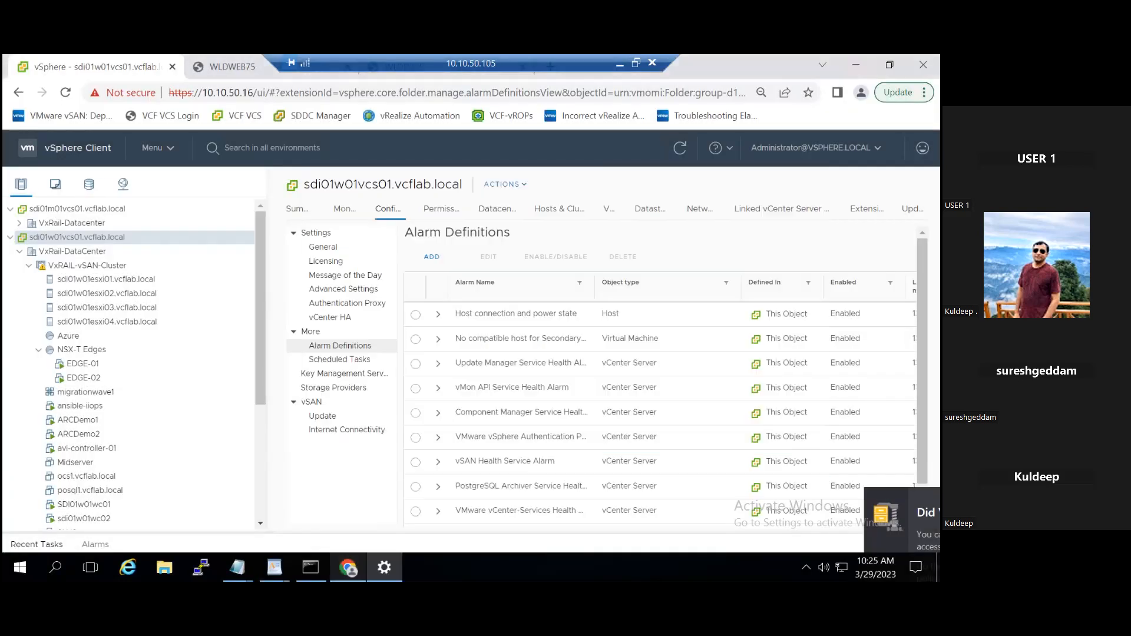
left_click(727, 283)
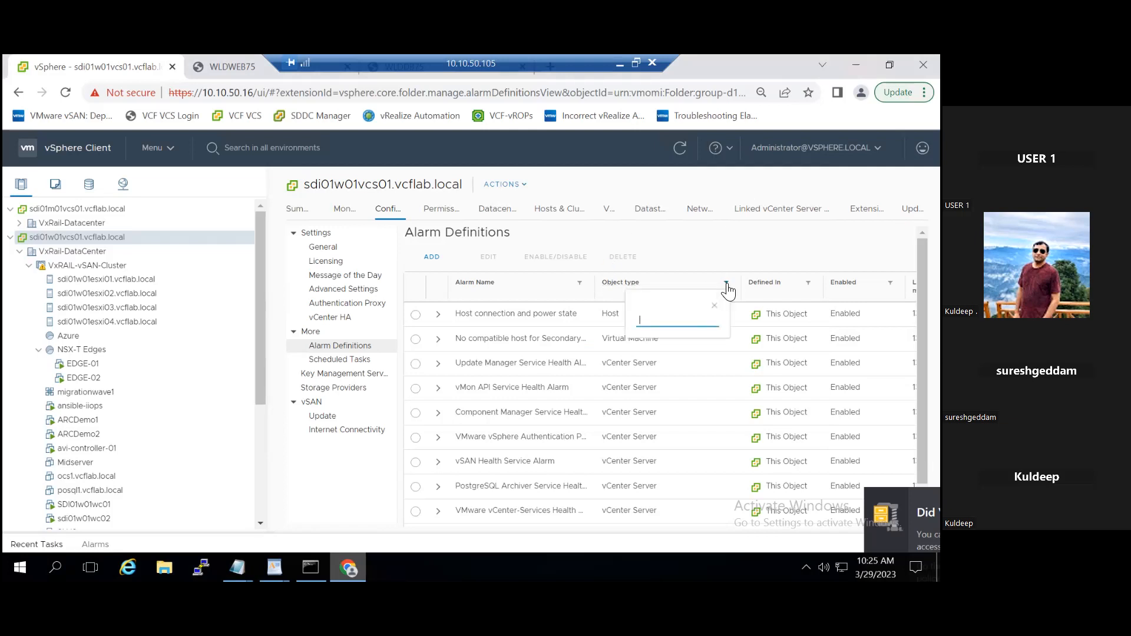
type("Virtual")
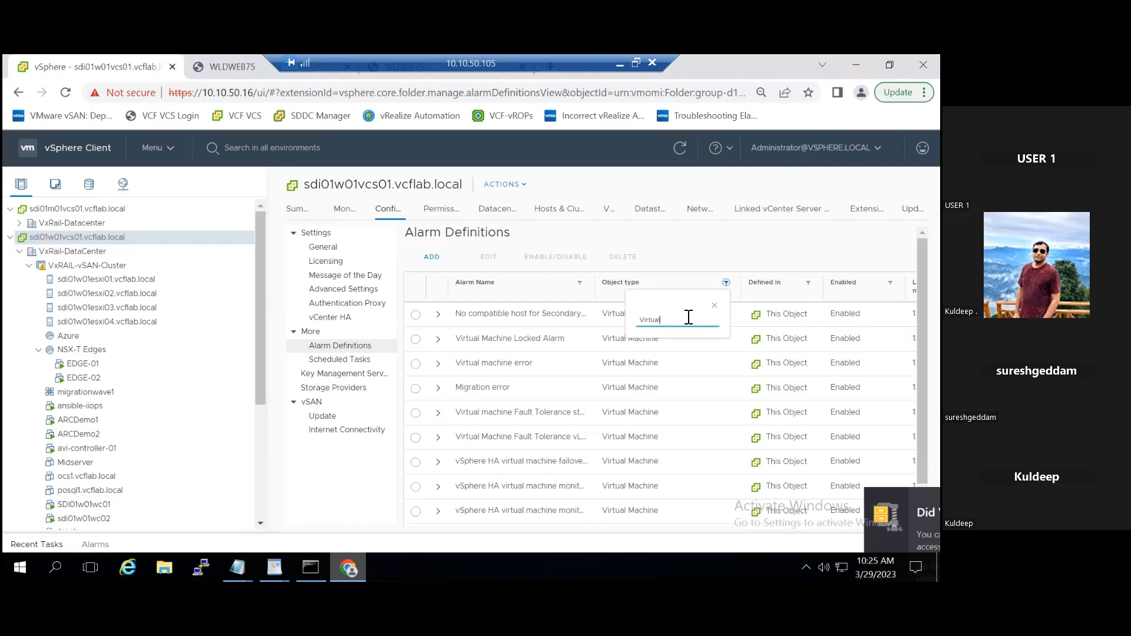
key("Return")
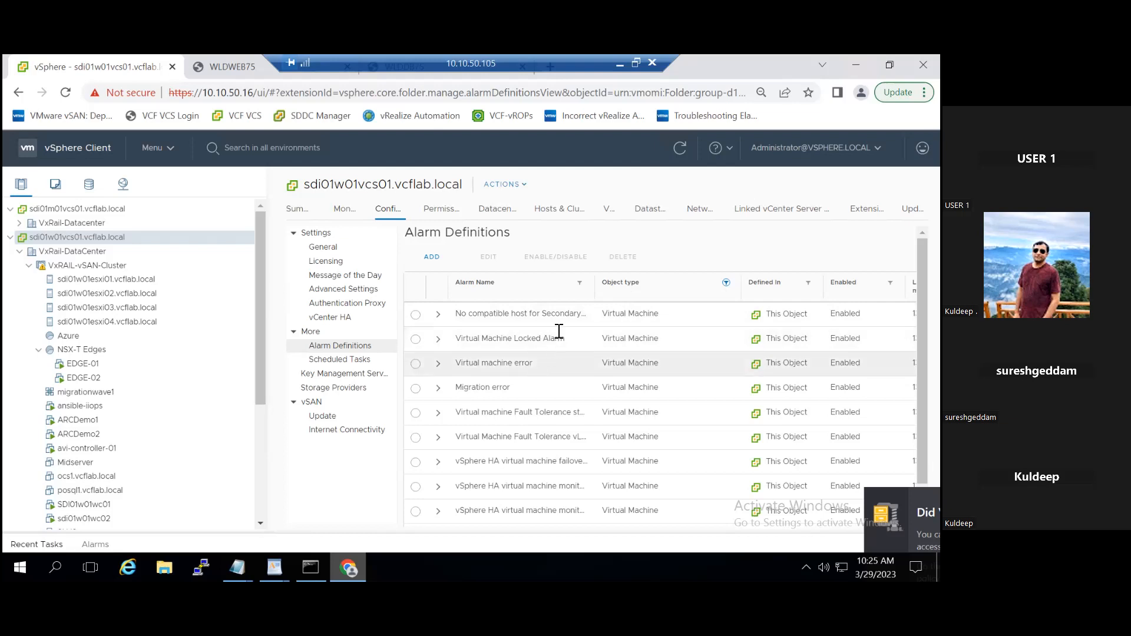
left_click_drag(598, 287, 626, 288)
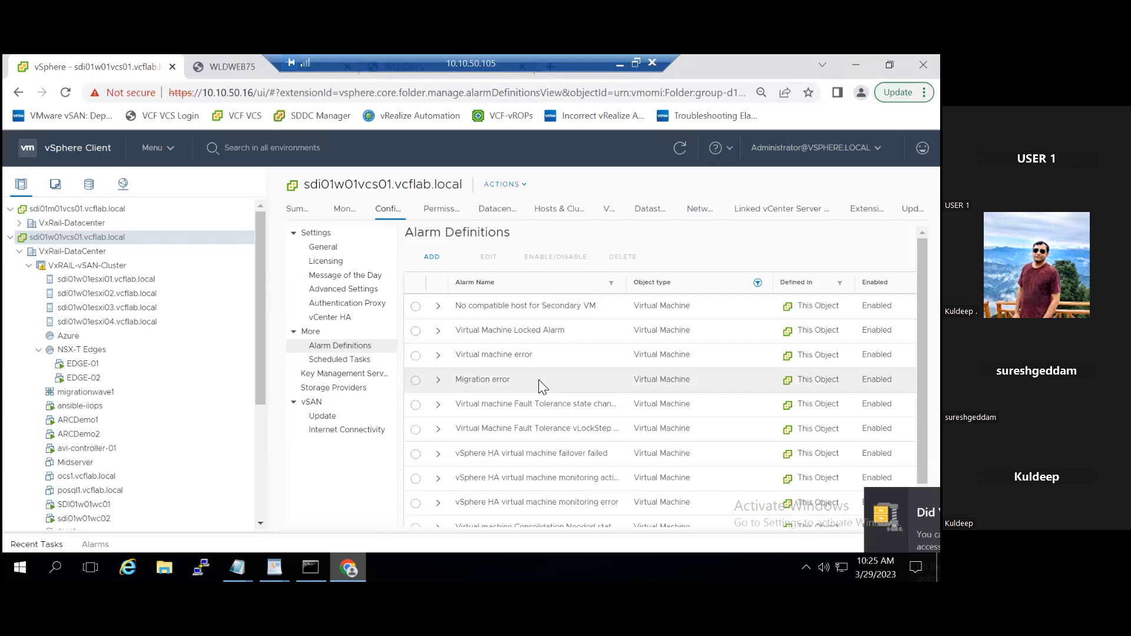
- Expand the details of the Virtual machine CPU usage alarm and open its definition for editing
scroll(543, 387, "down", 3)
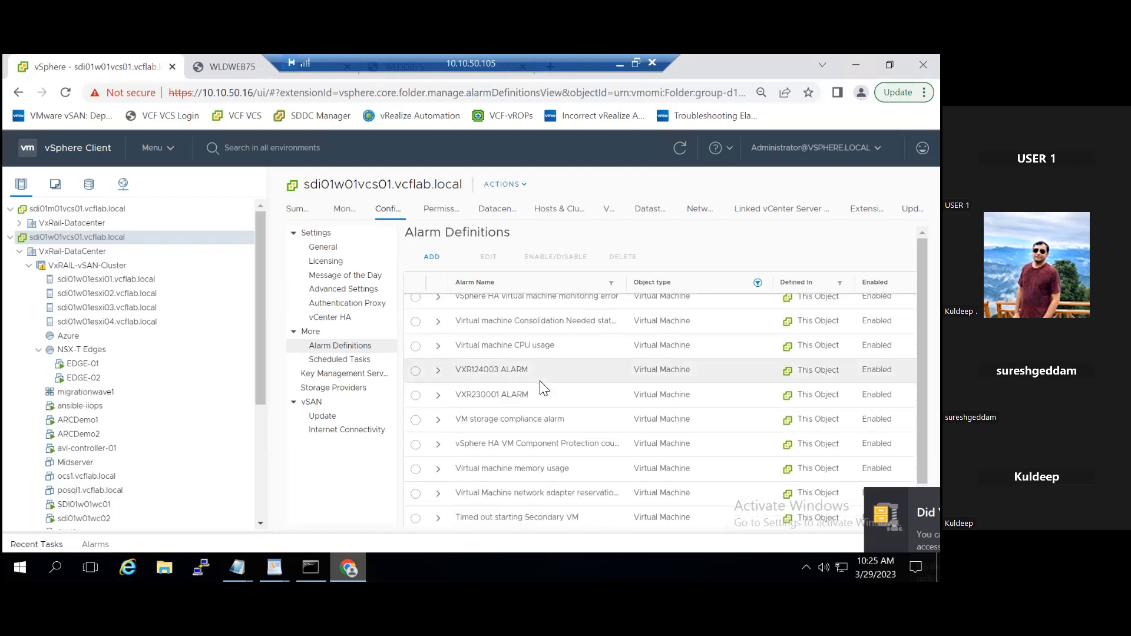
scroll(540, 381, "up", 1)
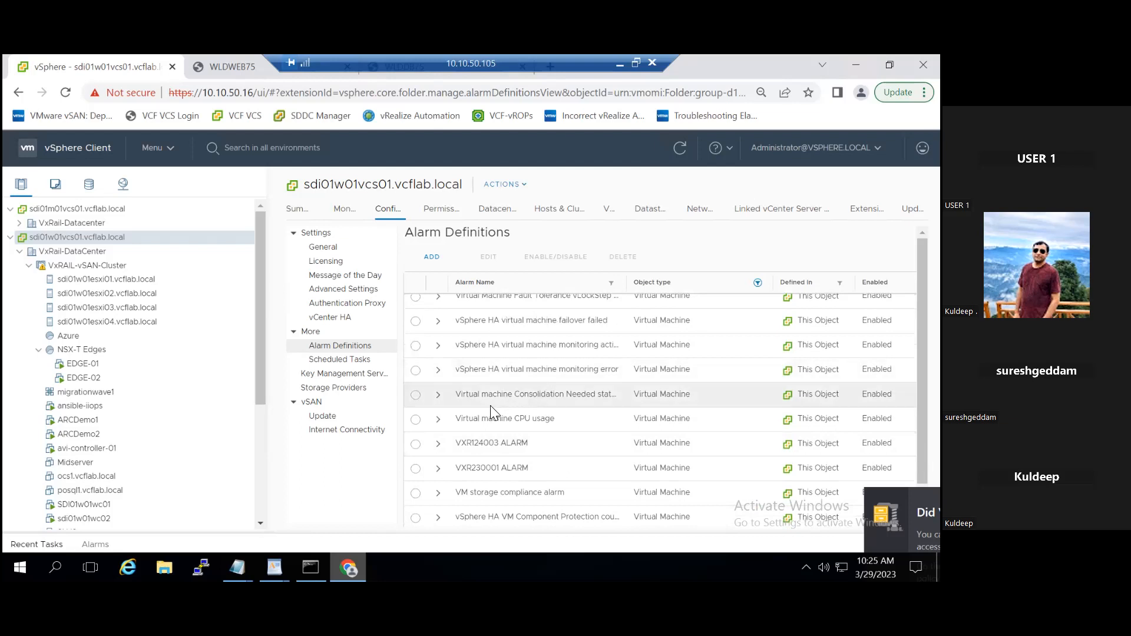
left_click(437, 421)
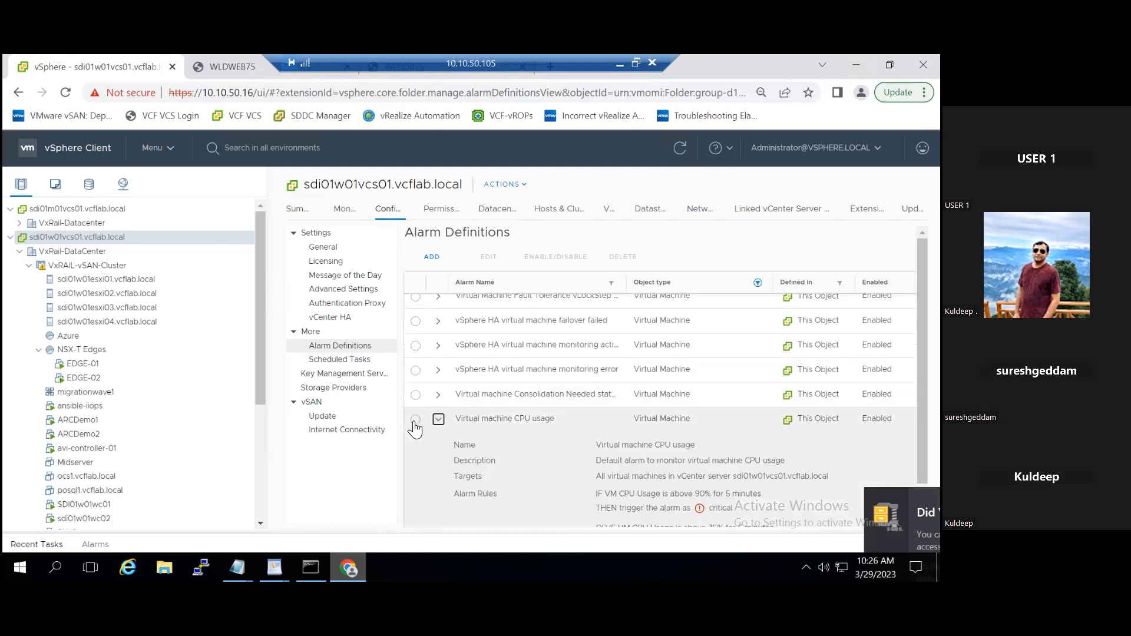
left_click(415, 420)
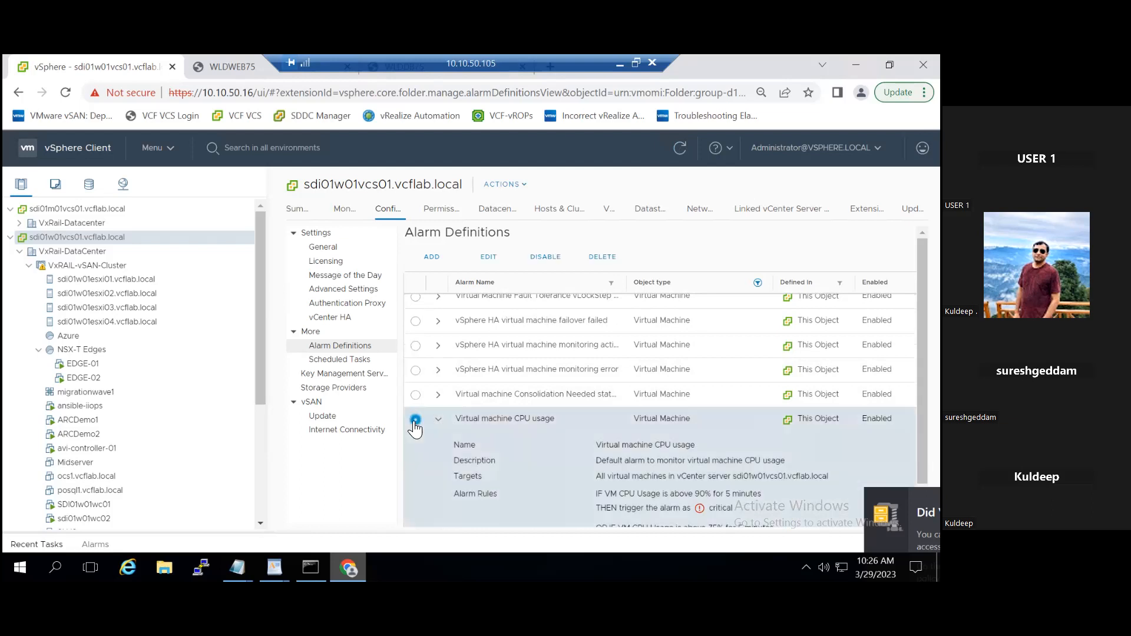
left_click(493, 257)
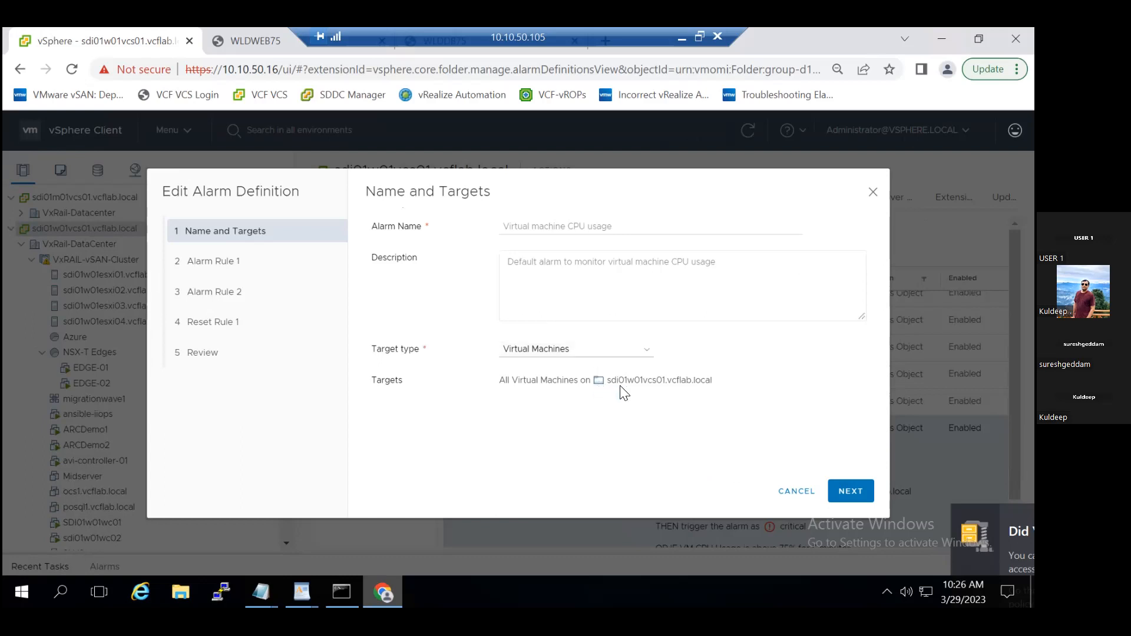
- Review the CPU usage alarm's two alarm rules and its reset rule, and close the definition without saving
left_click(844, 489)
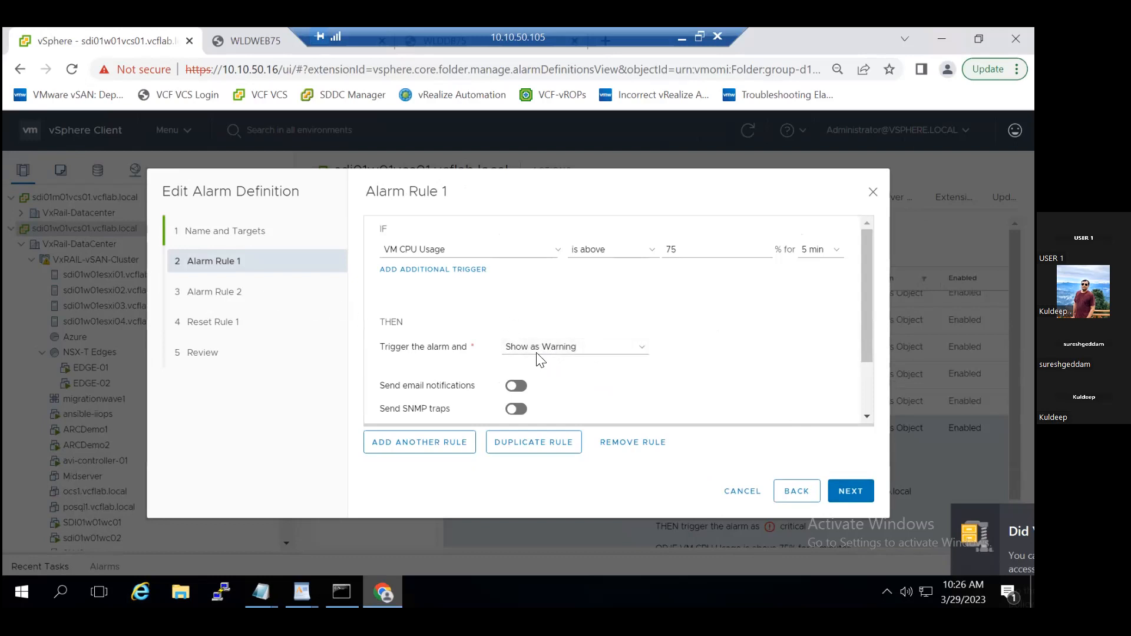
left_click(850, 493)
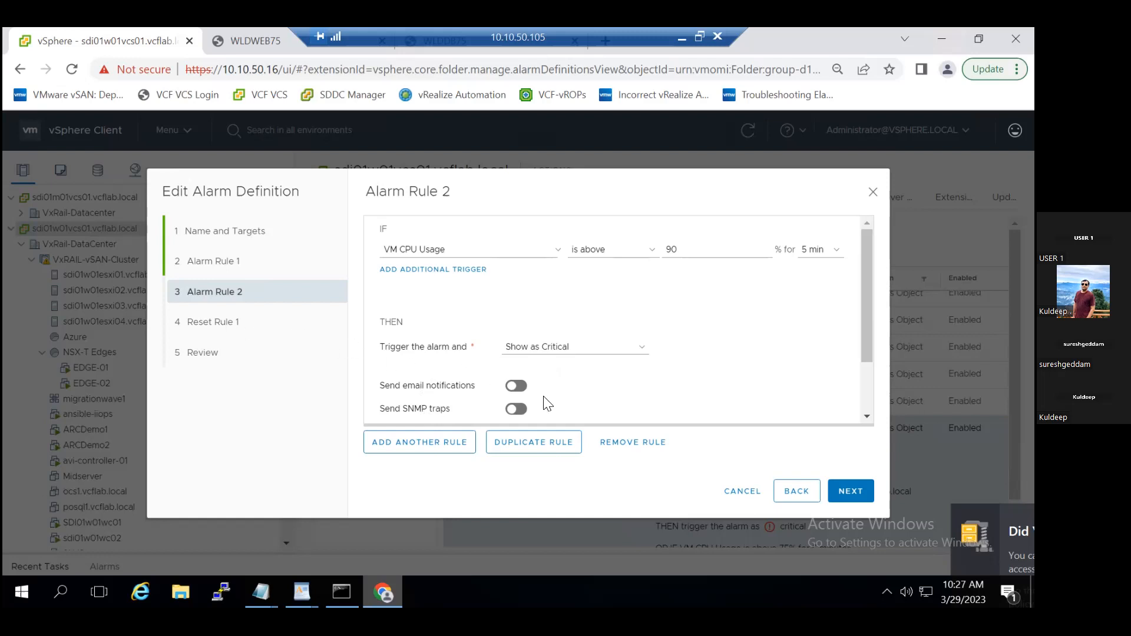
left_click(860, 499)
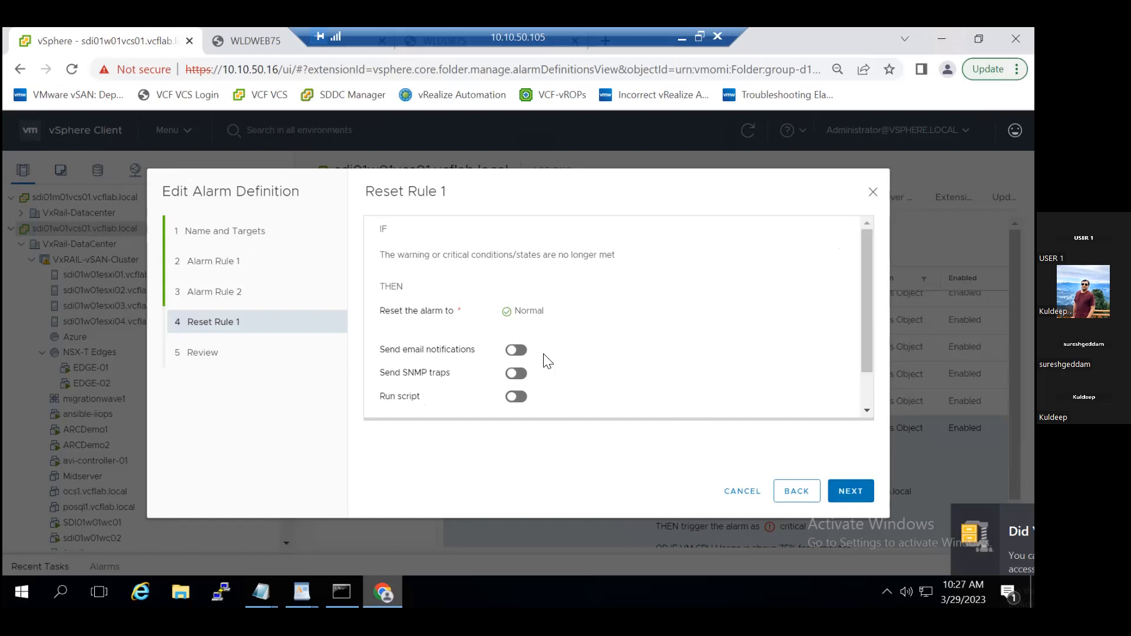
left_click(214, 263)
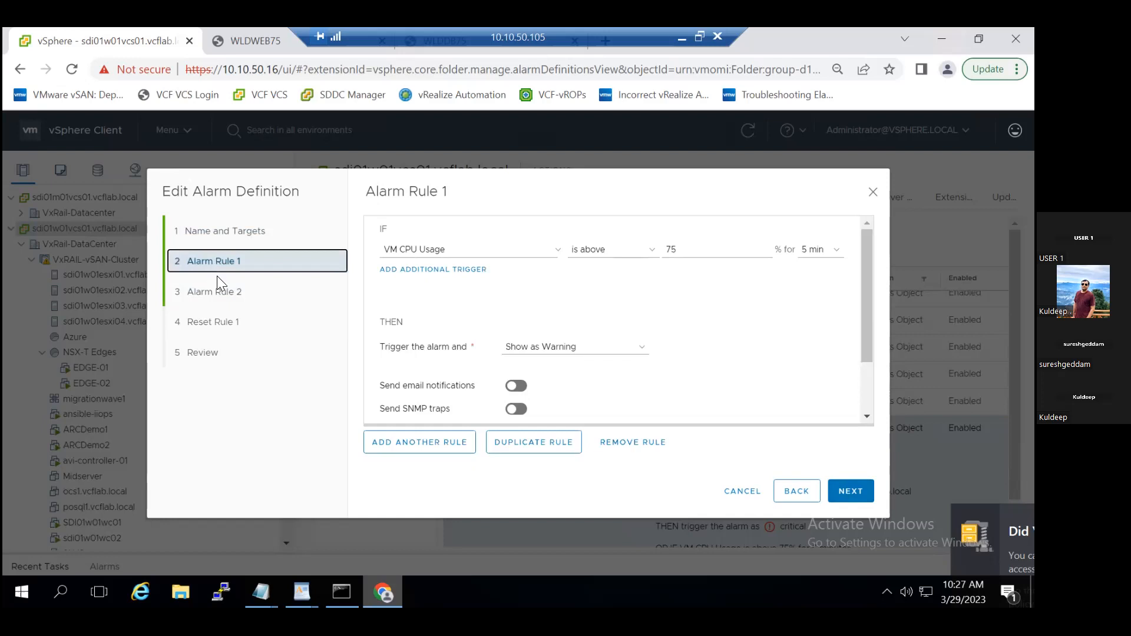
left_click(223, 296)
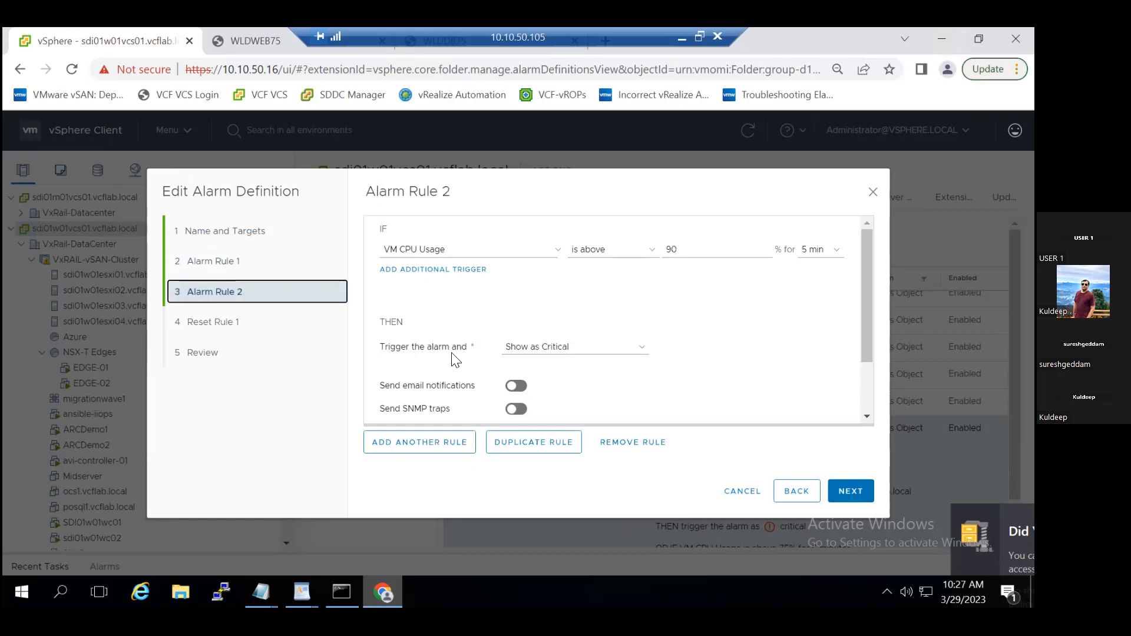
left_click(733, 492)
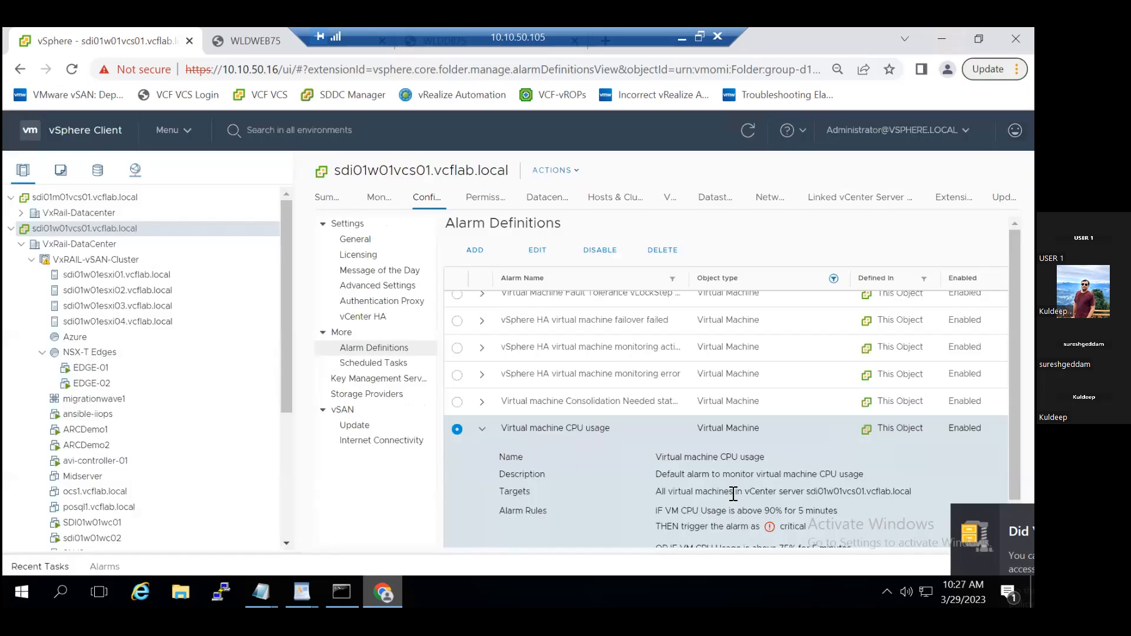
- Collapse the Virtual machine CPU usage details and expand those of the vSphere HA virtual machine failover failed alarm
left_click(482, 429)
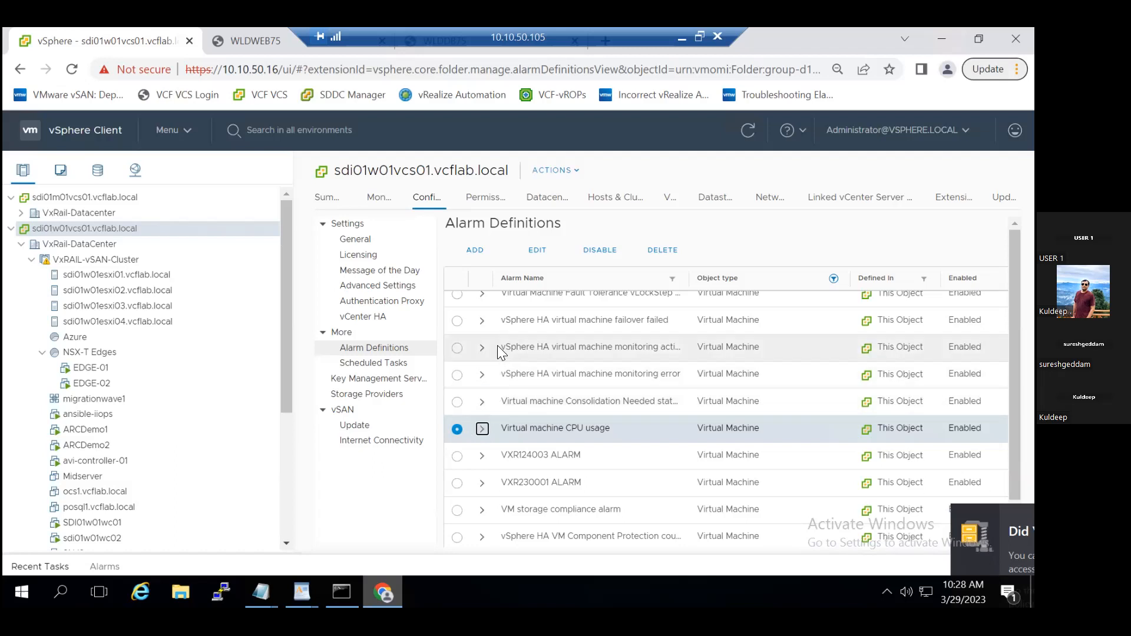
left_click(482, 321)
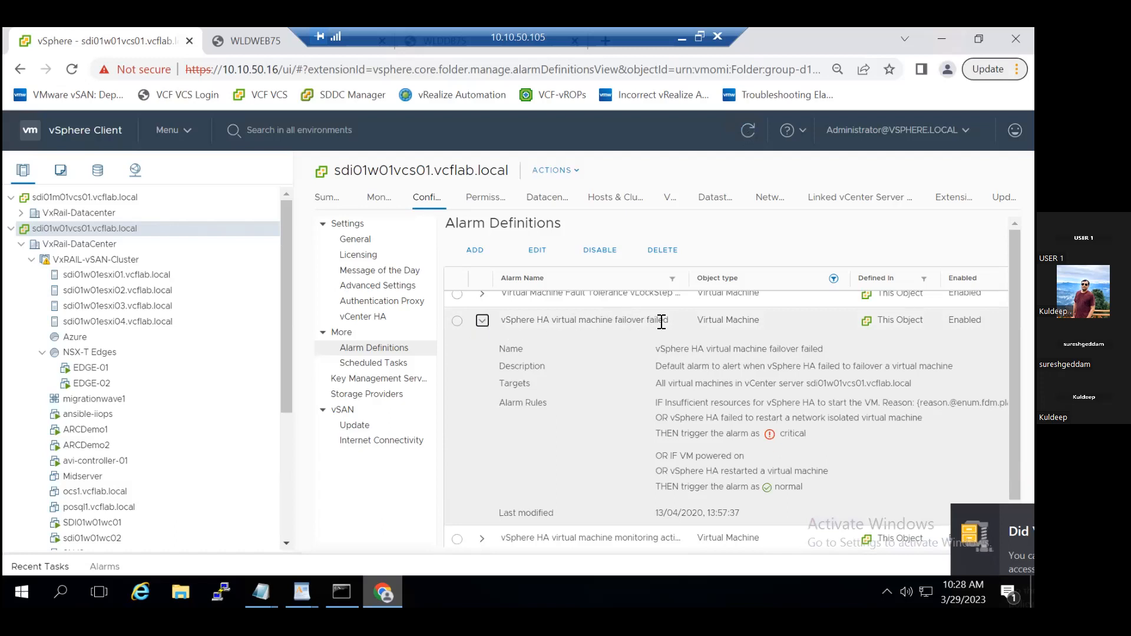
left_click(534, 250)
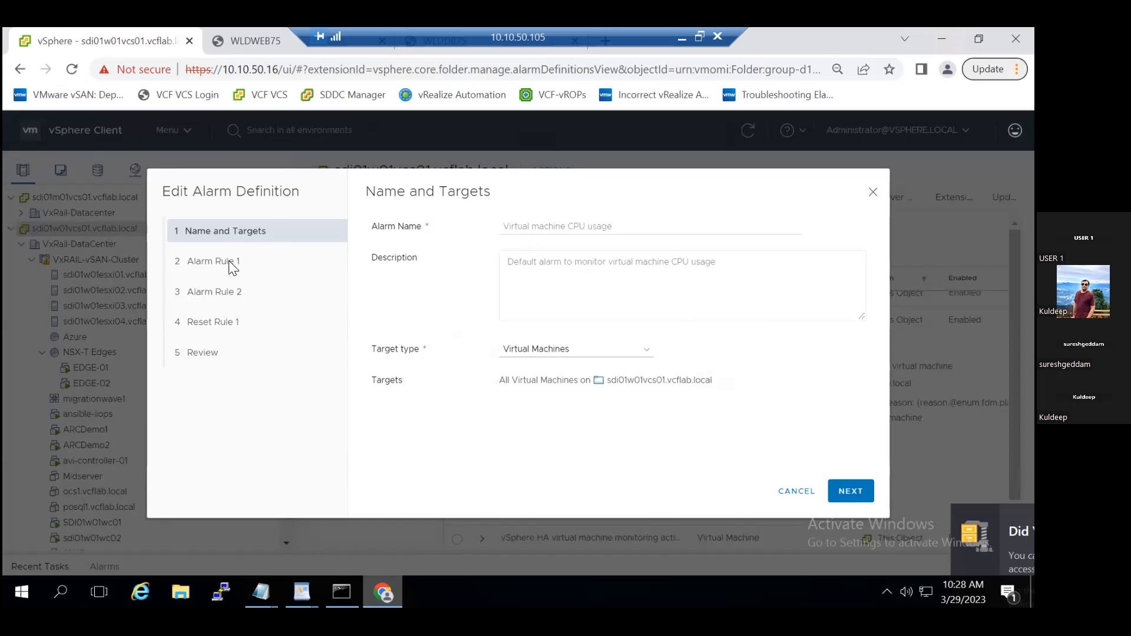
left_click(840, 485)
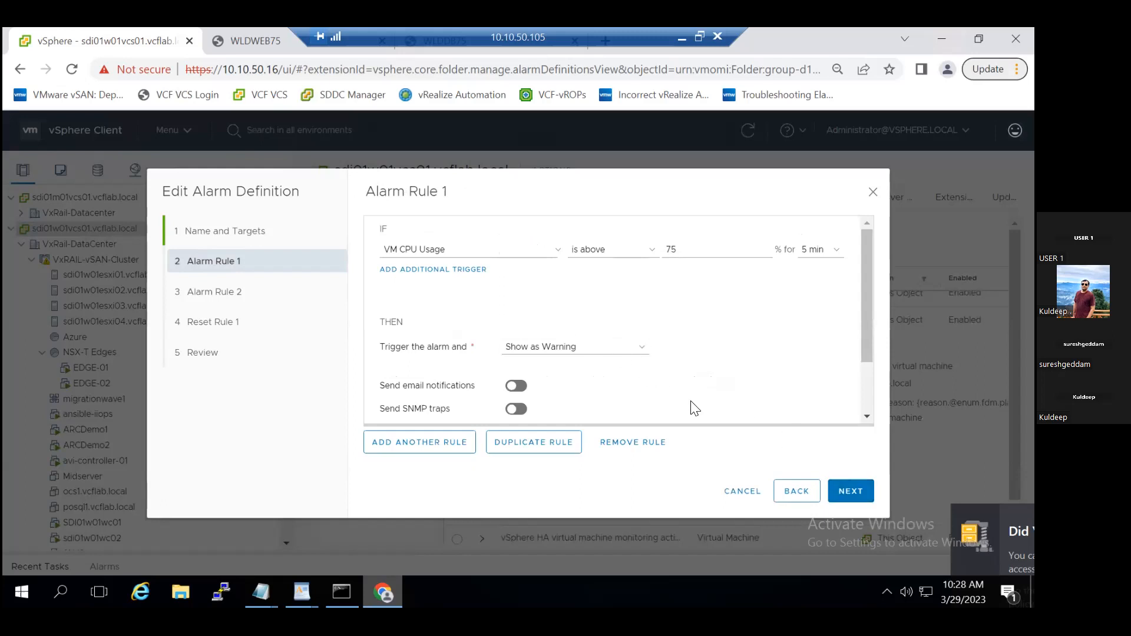
left_click(755, 497)
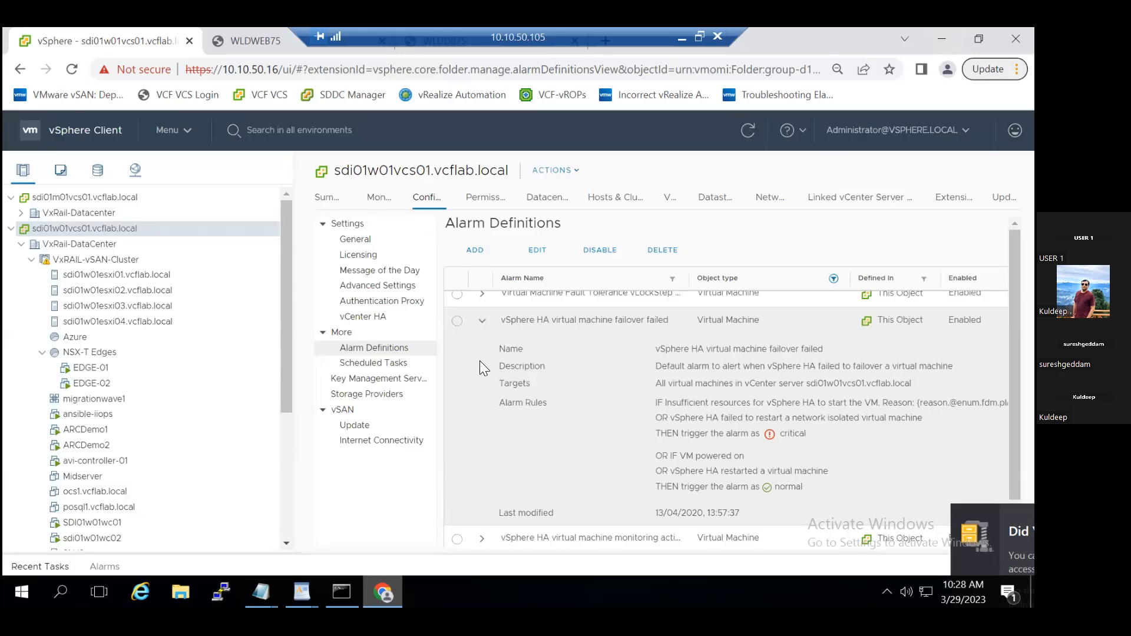
- Review the alarm and reset rules of the vSphere HA virtual machine failover failed alarm, cancel the edit, and collapse its details
left_click(458, 321)
left_click(537, 253)
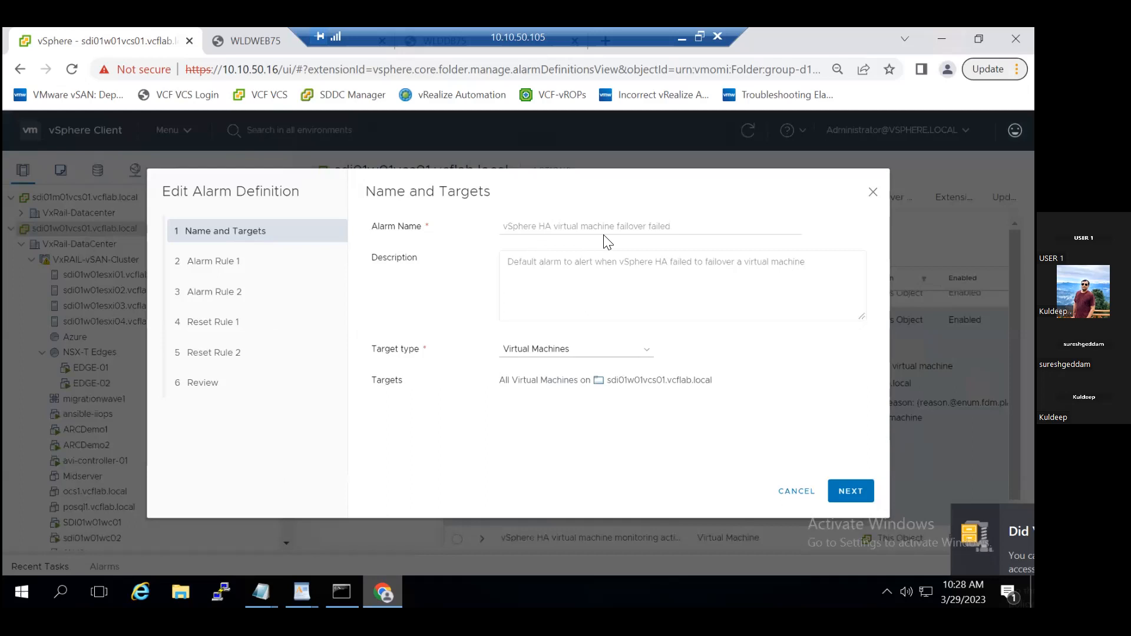
left_click(853, 498)
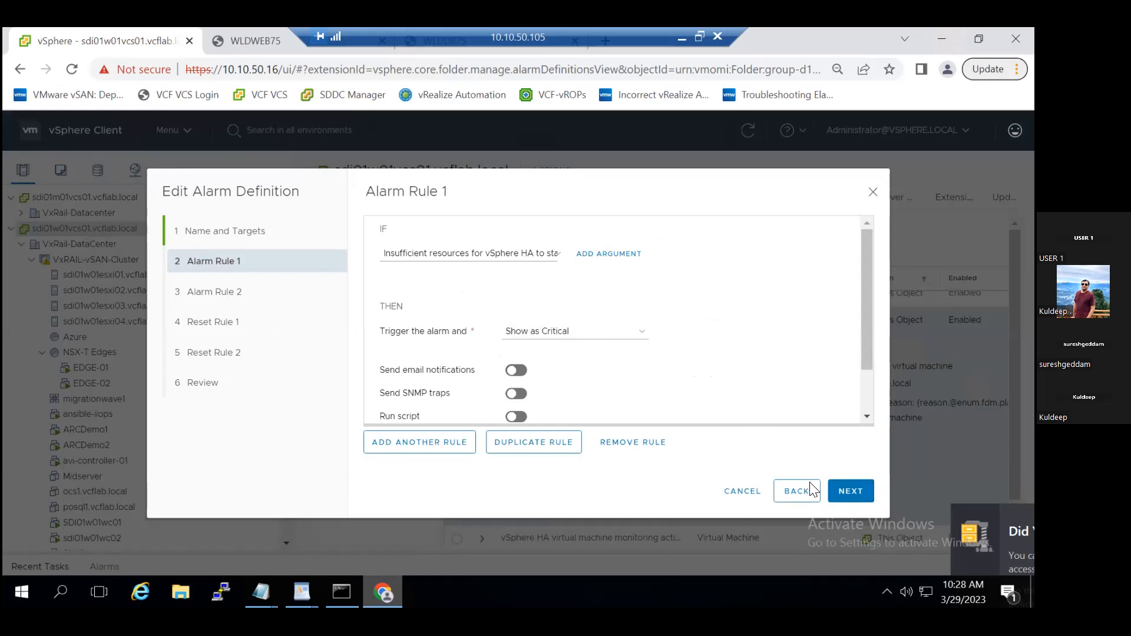
left_click(834, 493)
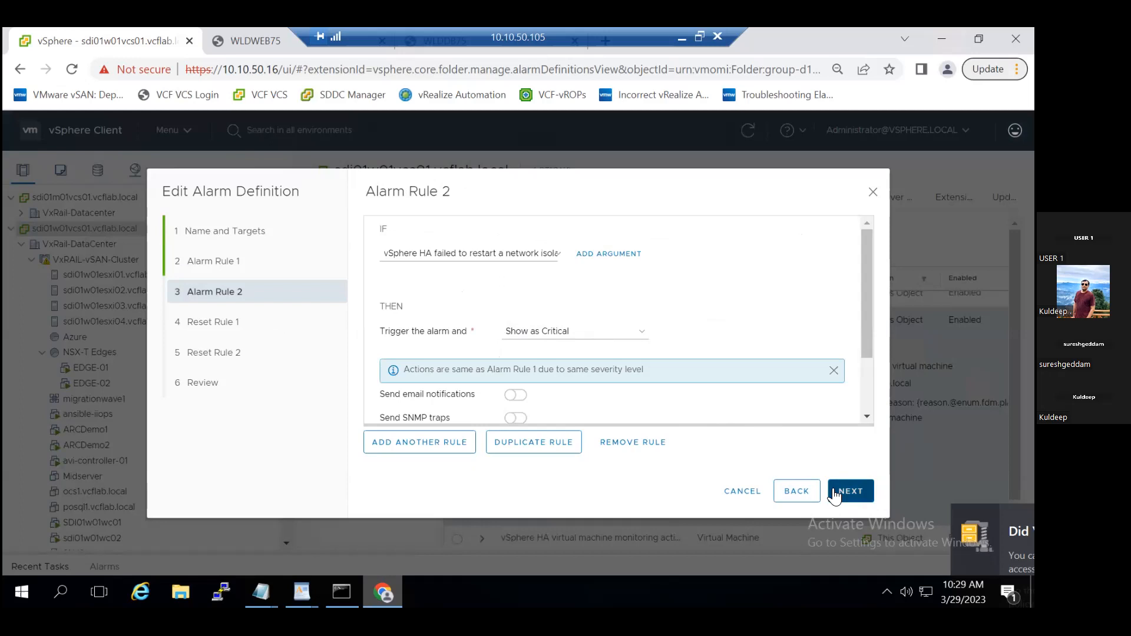
left_click(835, 494)
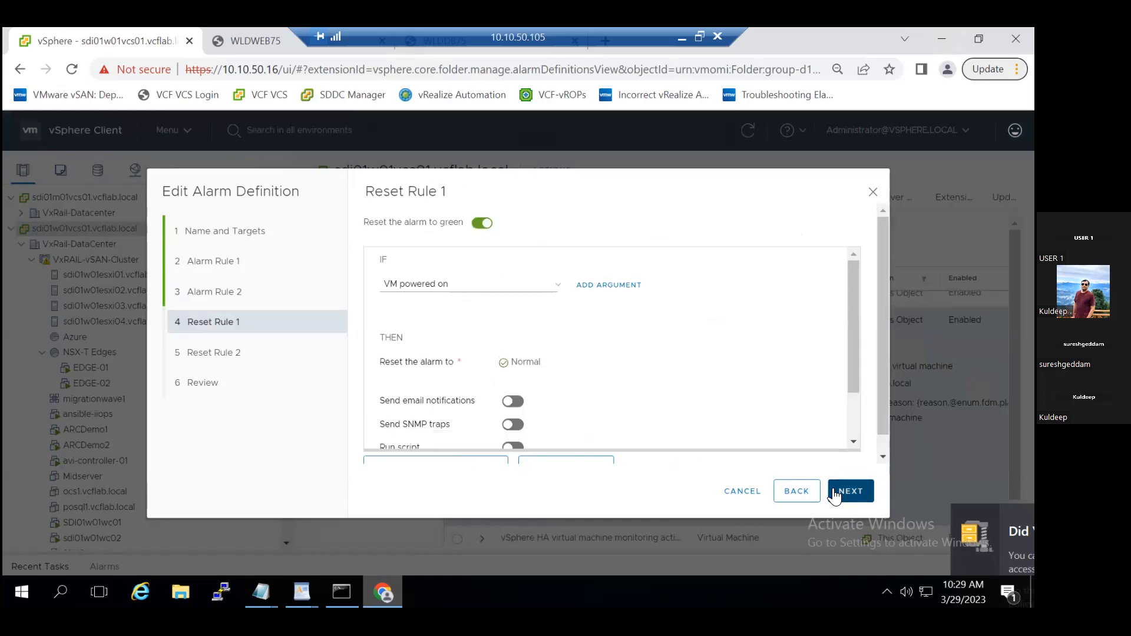
left_click(835, 494)
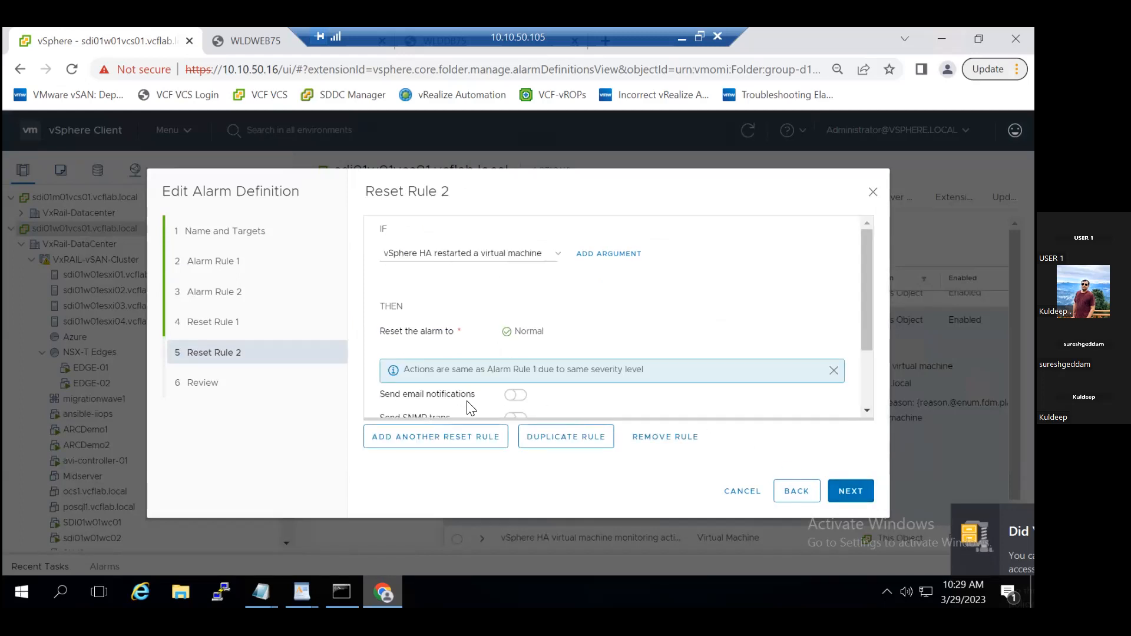
left_click(744, 492)
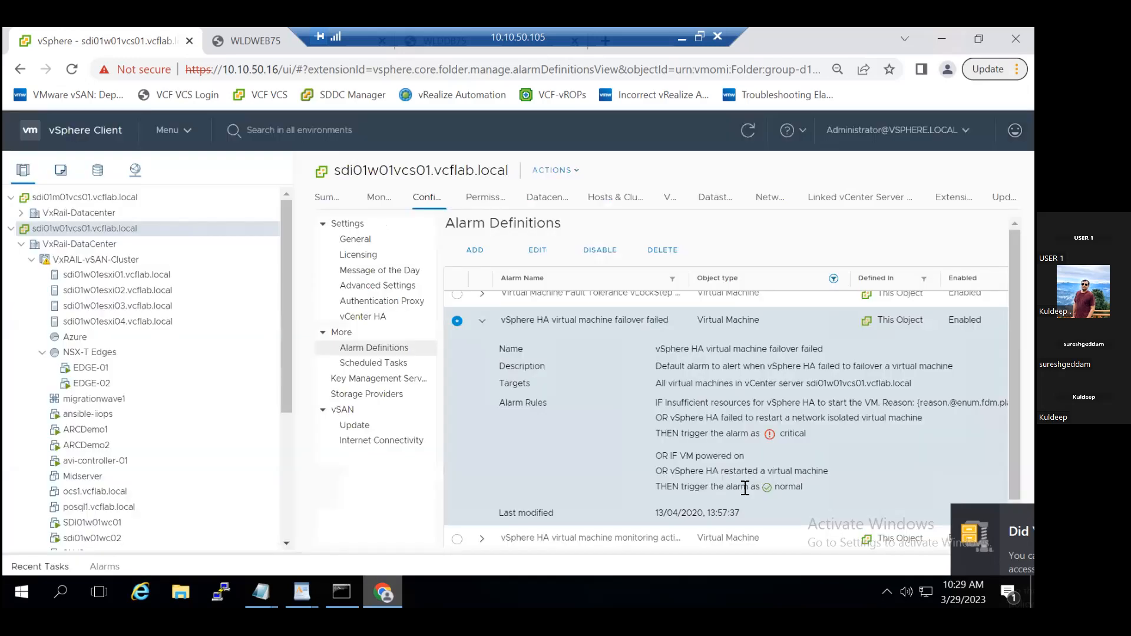
left_click(481, 323)
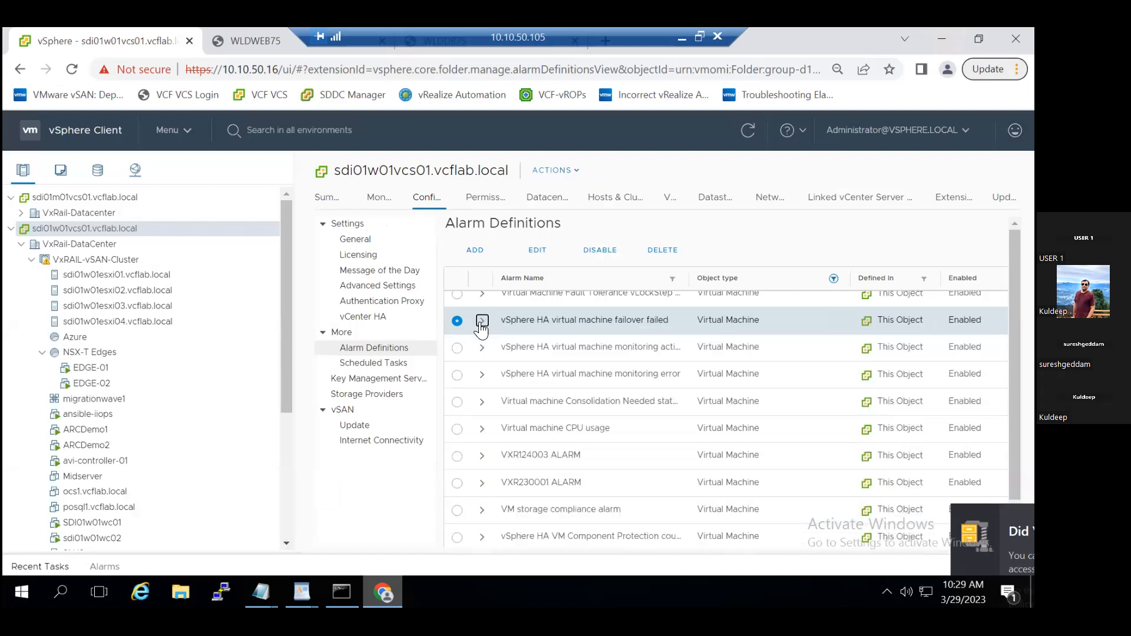
scroll(622, 427, "down", 3)
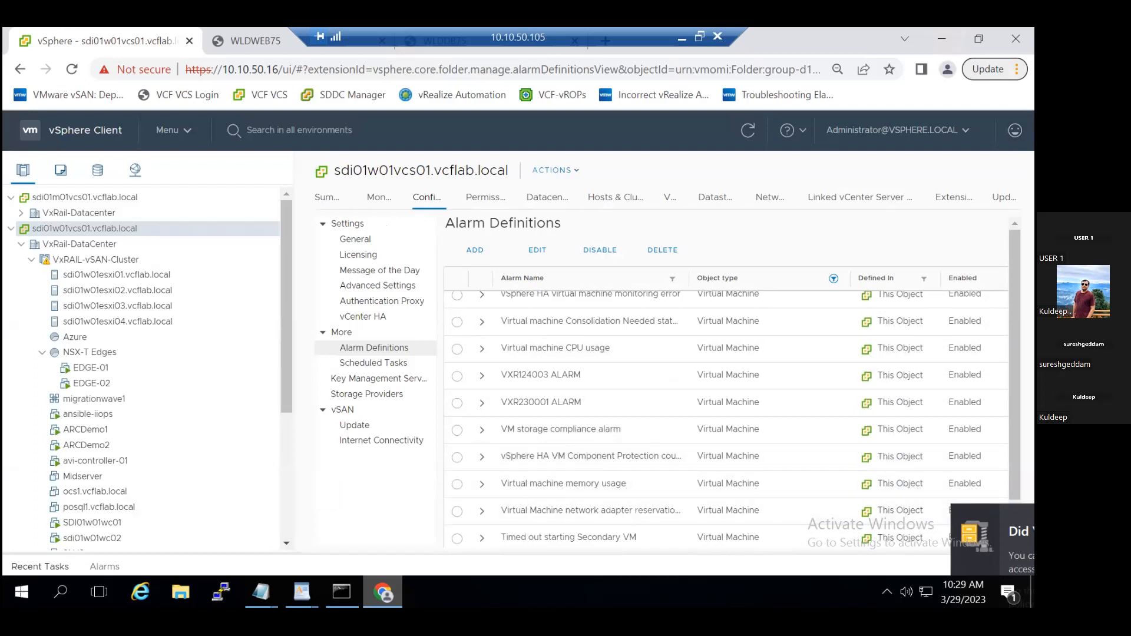
left_click(979, 38)
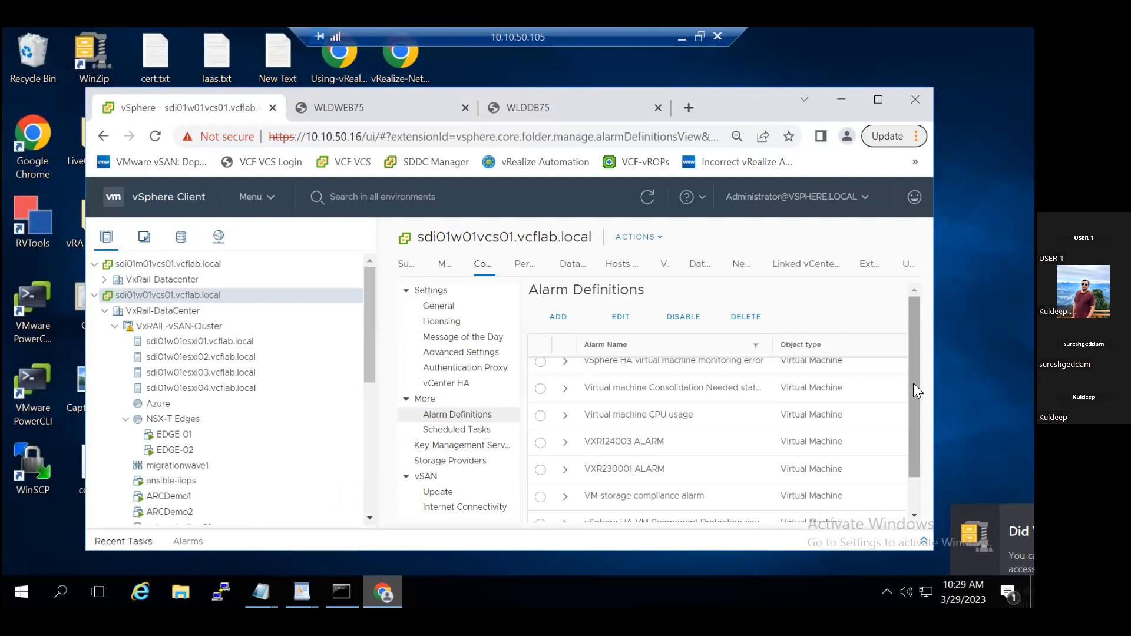
left_click_drag(914, 384, 915, 419)
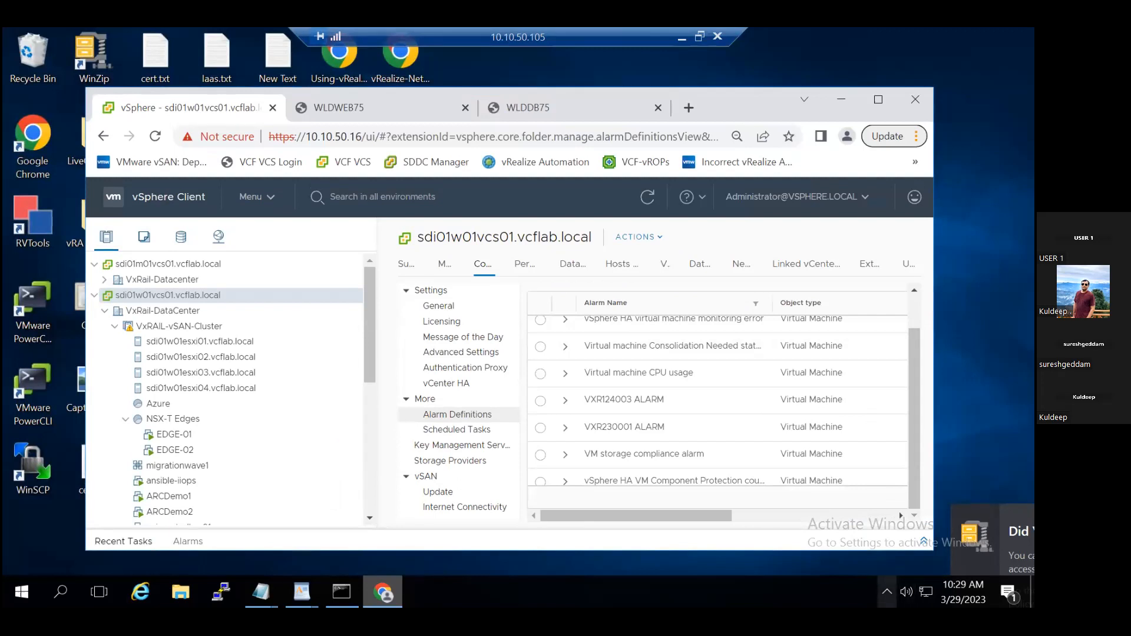
left_click(887, 591)
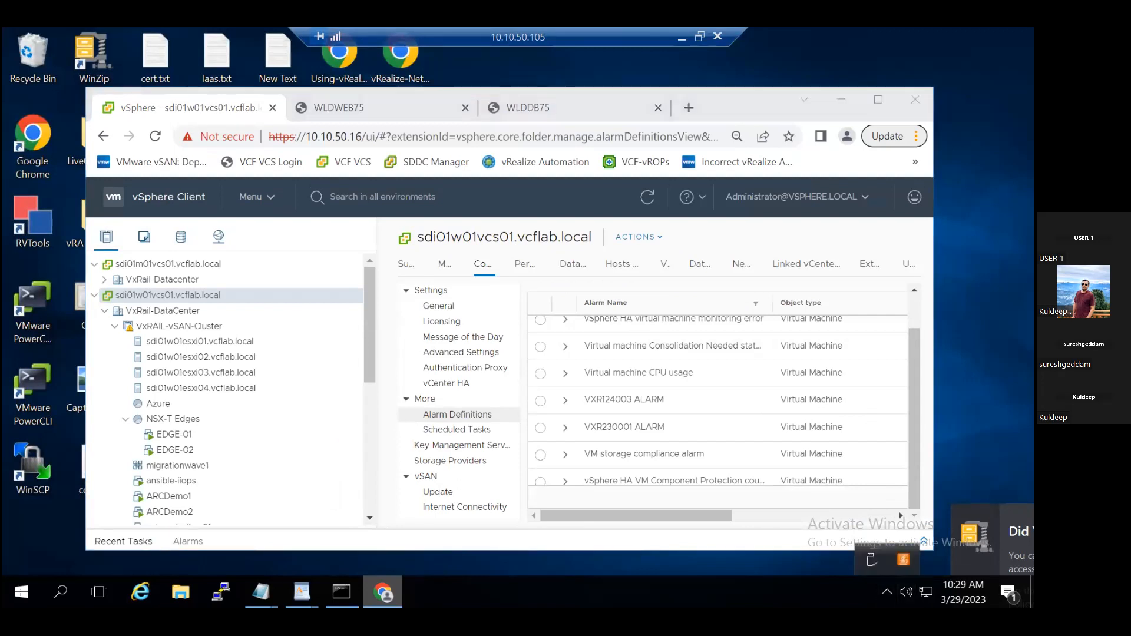
left_click(878, 100)
left_click_drag(722, 541, 673, 534)
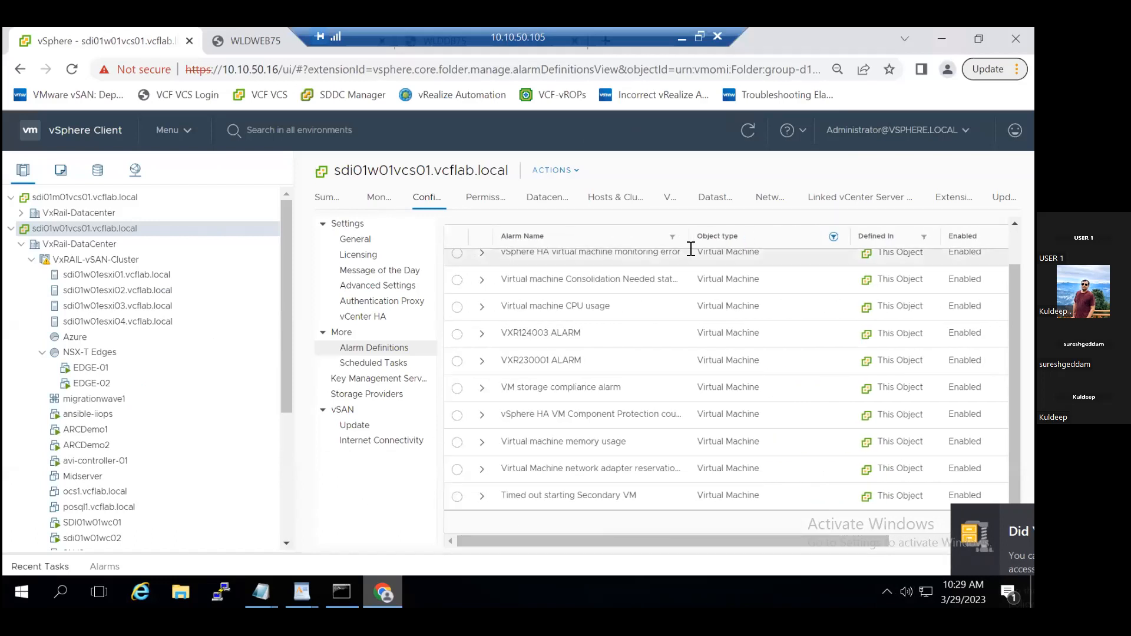
- Change the object type filter on the alarm definitions from Virtual to Host
left_click(834, 236)
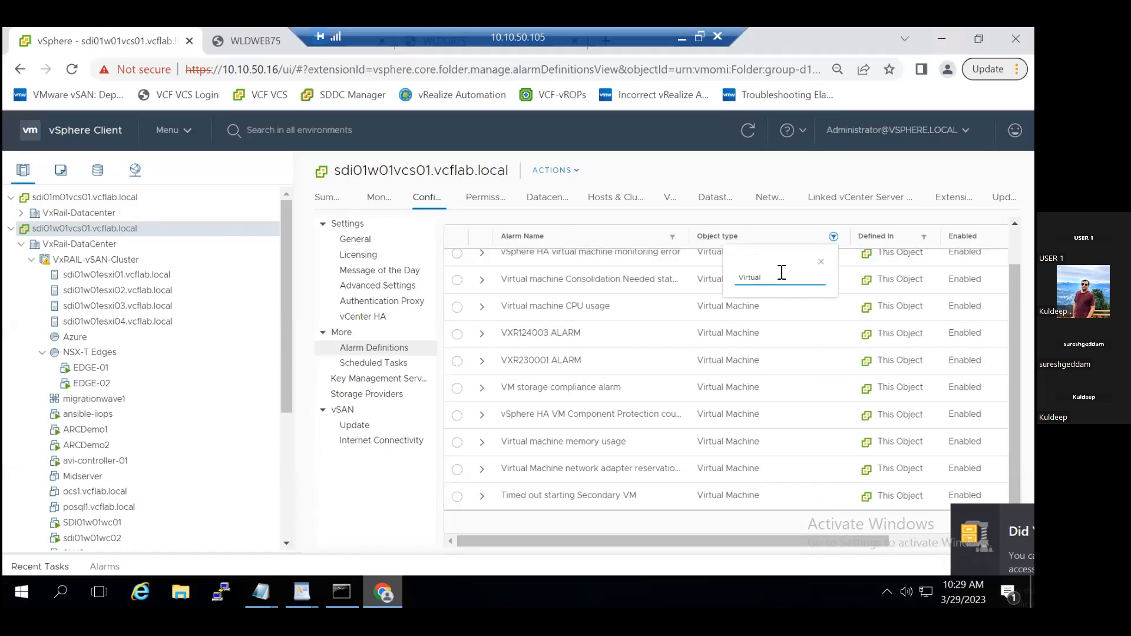
key("BackSpace")
key("BackSpace")
key("BackSpace")
key("BackSpace")
key("BackSpace")
key("BackSpace")
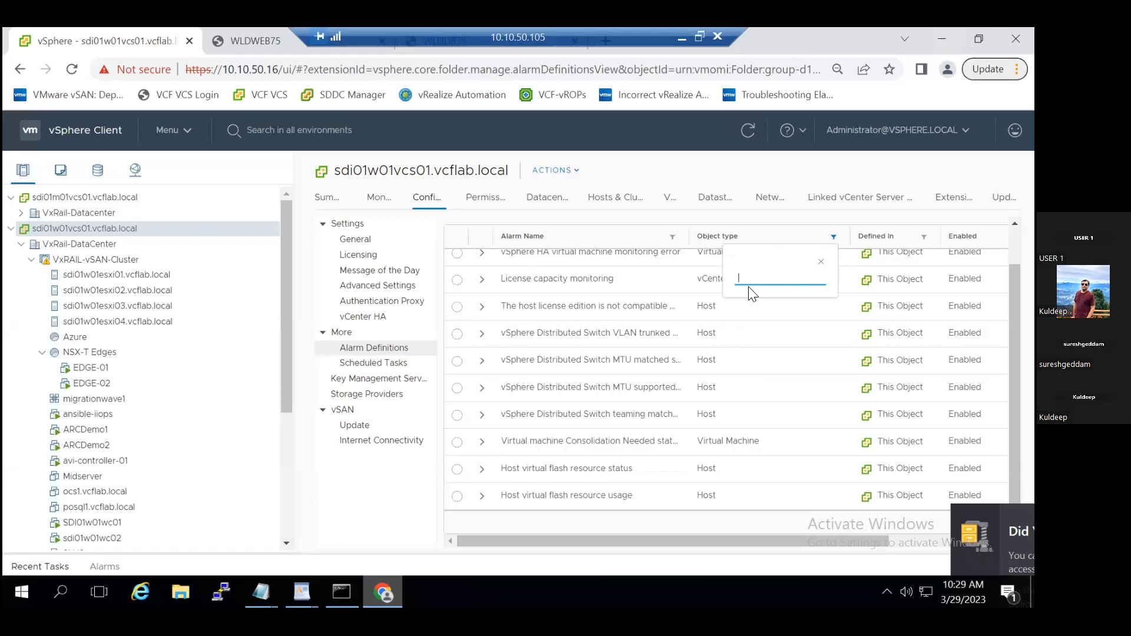
type("Host")
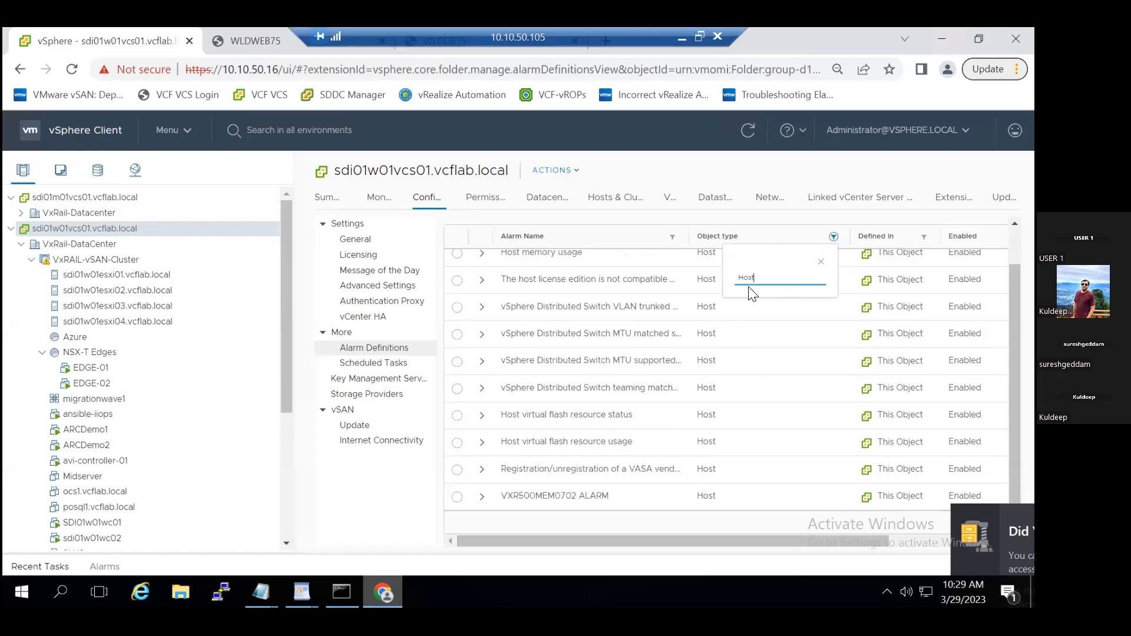
key("Escape")
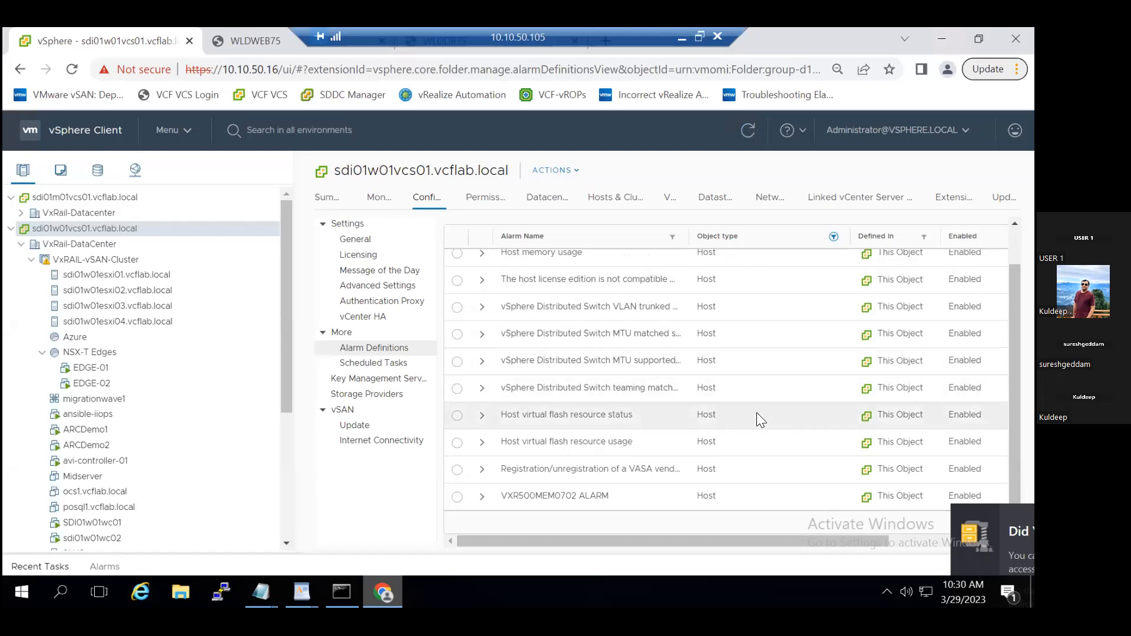
- Look through the host alarm definitions up to the start of the list and clear the object type filter
scroll(757, 414, "up", 4)
scroll(761, 419, "up", 3)
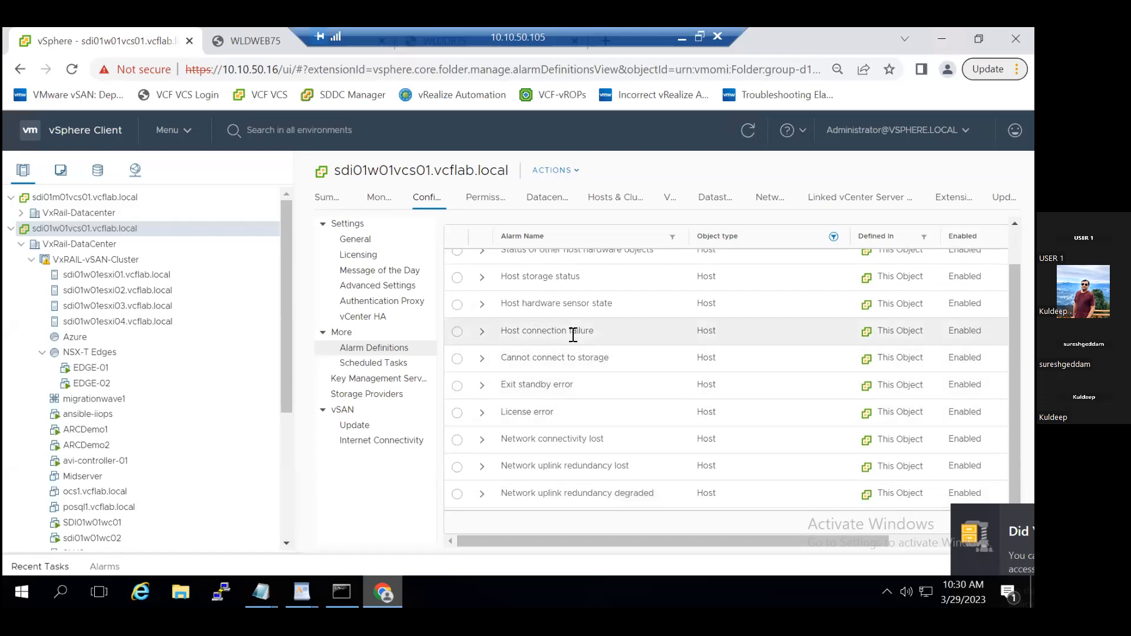
scroll(573, 335, "up", 3)
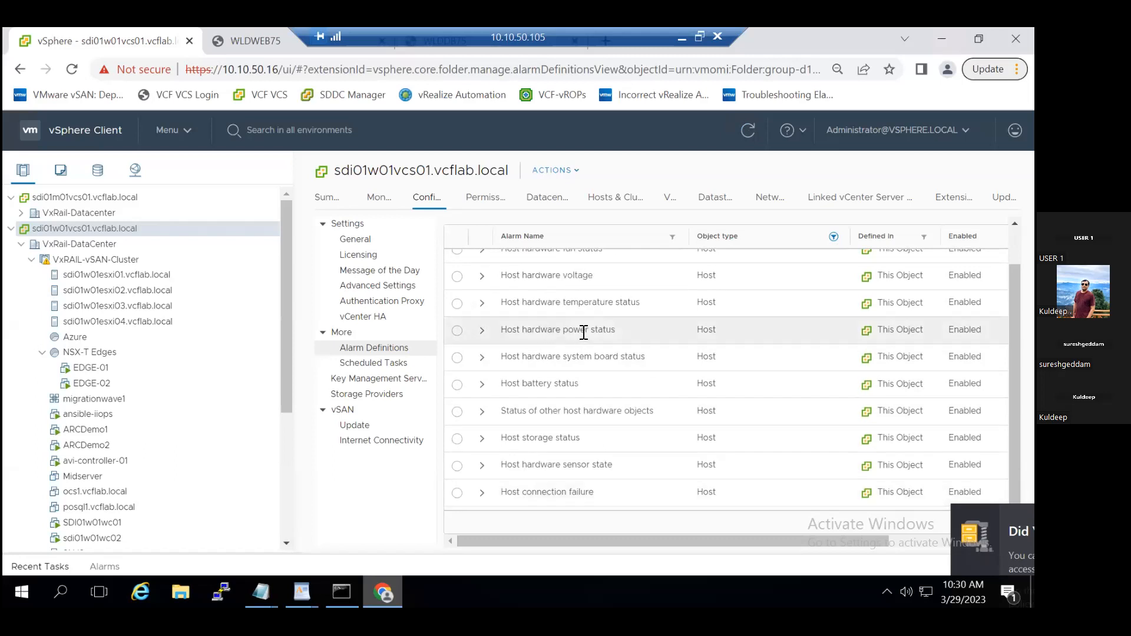
scroll(583, 310, "up", 3)
scroll(581, 294, "up", 1)
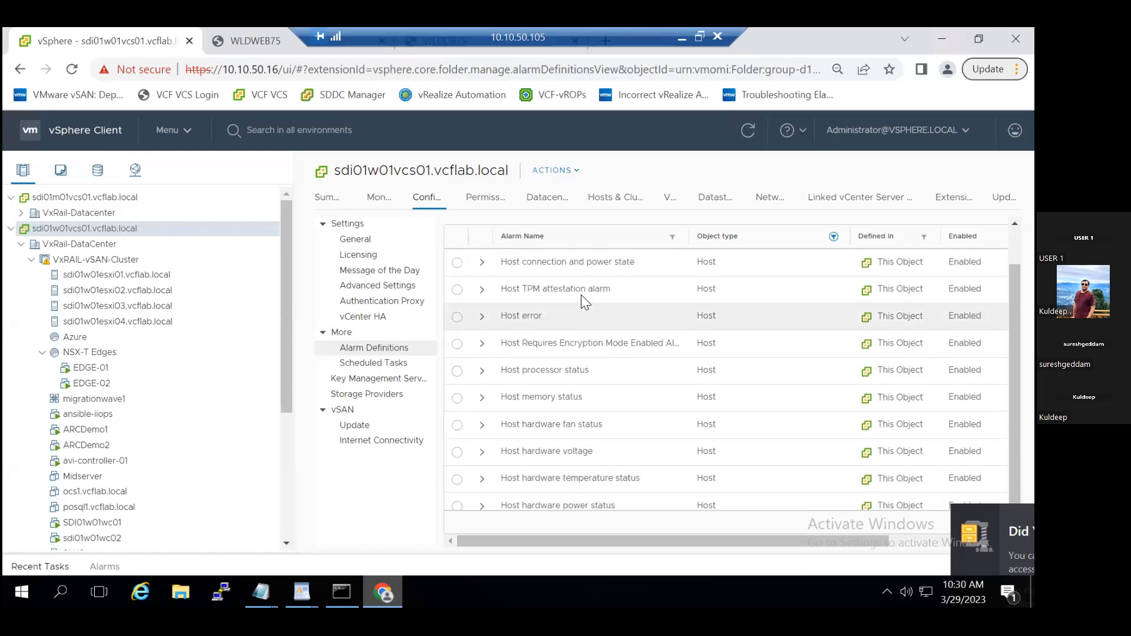
scroll(580, 283, "up", 1)
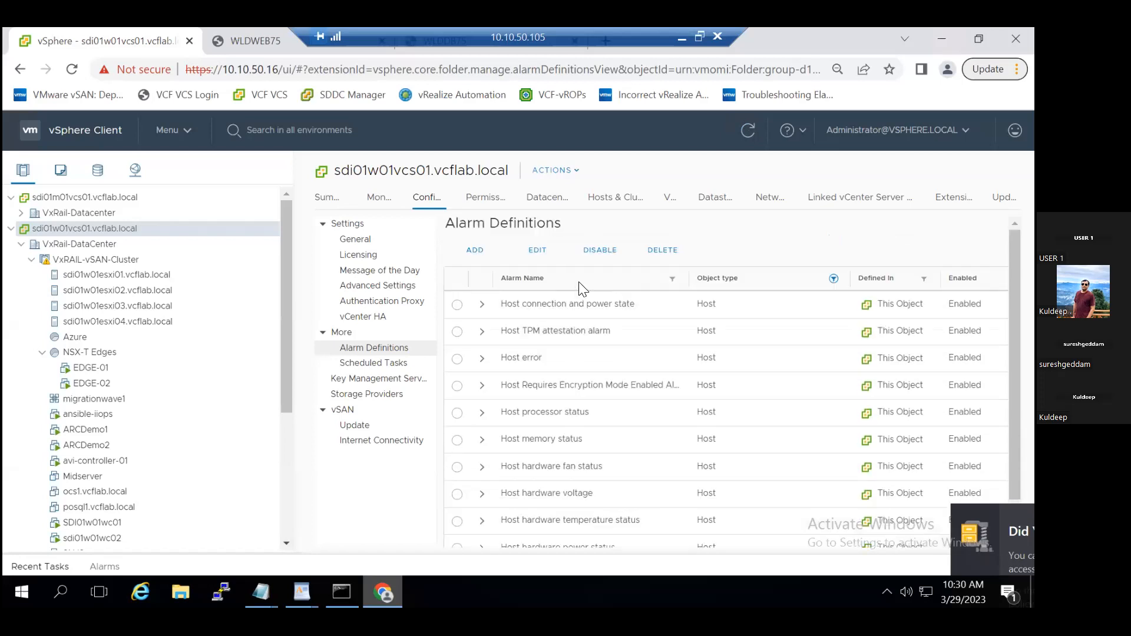
left_click(834, 279)
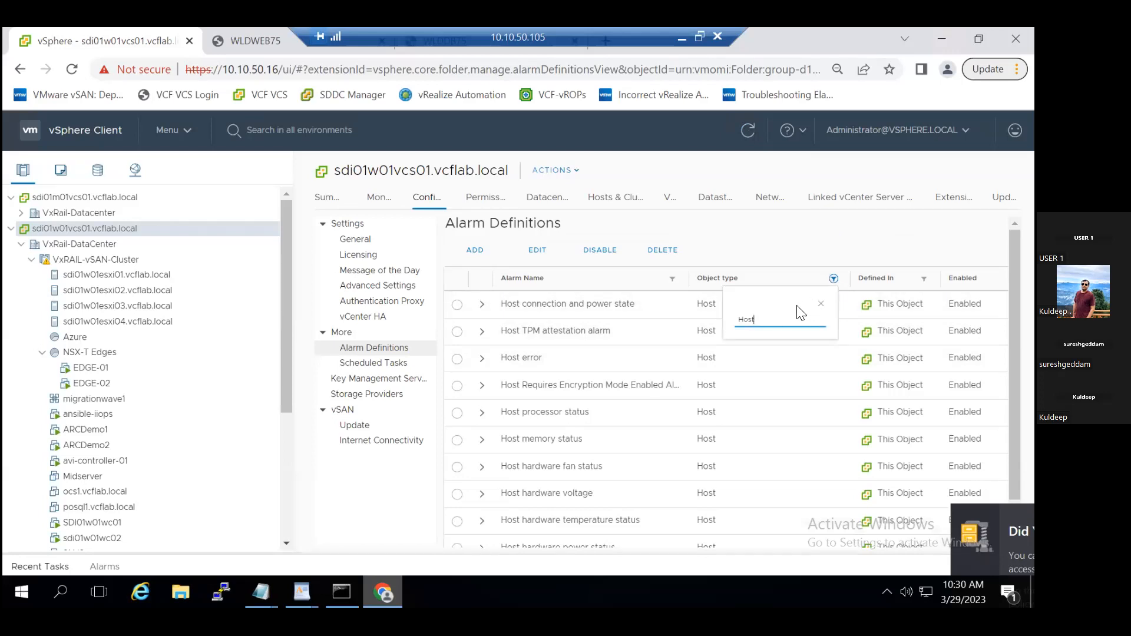
key("BackSpace")
key("BackSpace")
key("BackSpace")
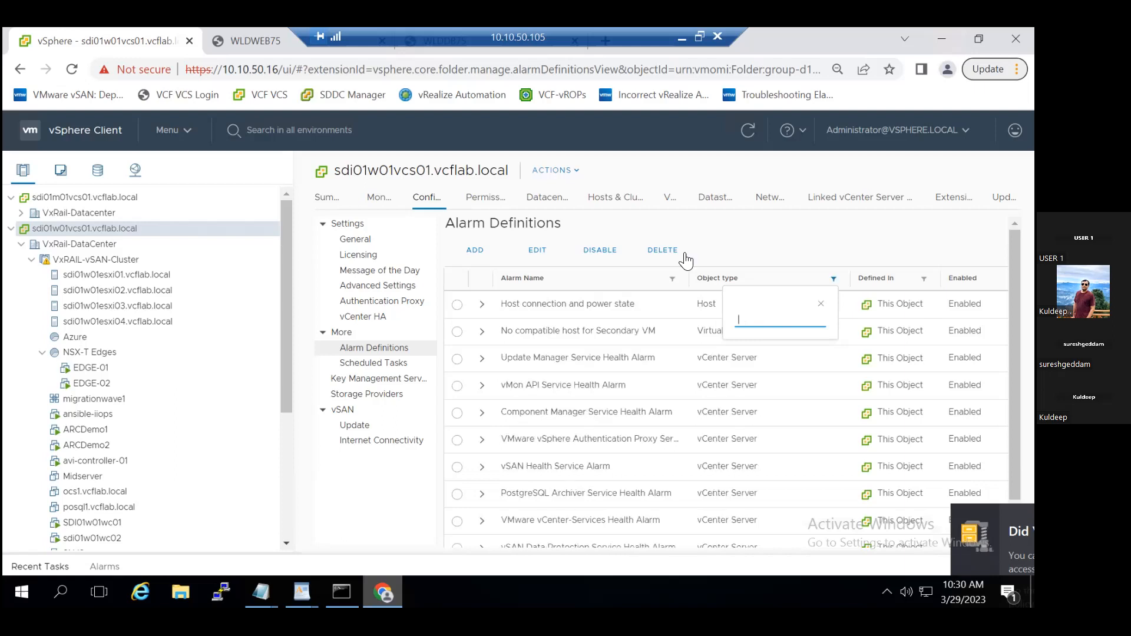
left_click(820, 303)
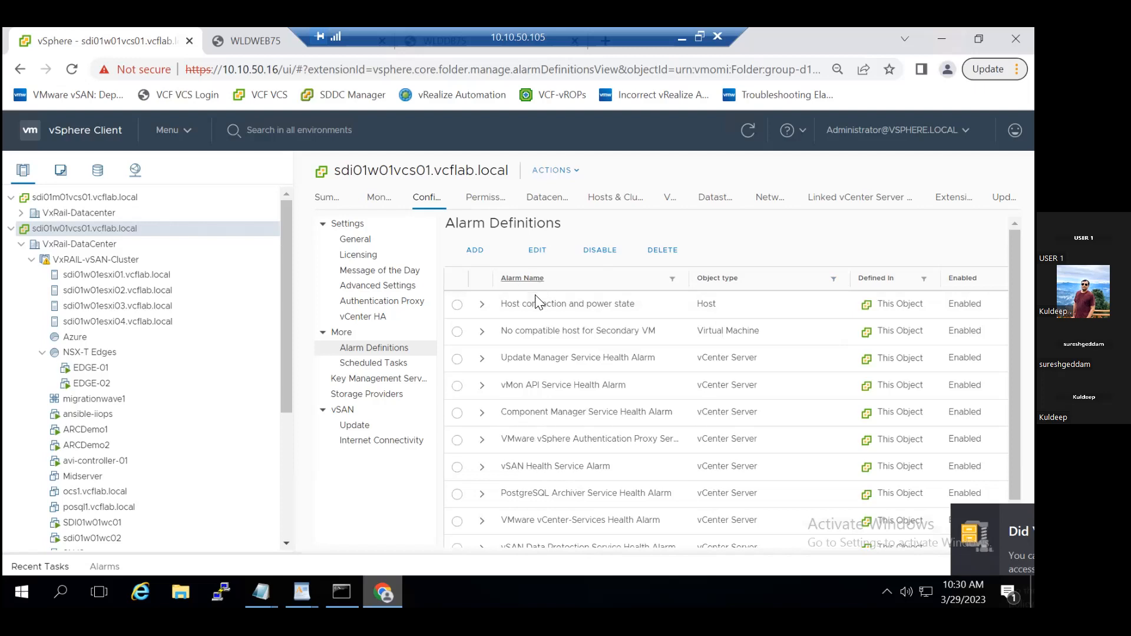
- Start a new alarm definition on the vCenter and name it "Vm Power Status"
left_click(478, 251)
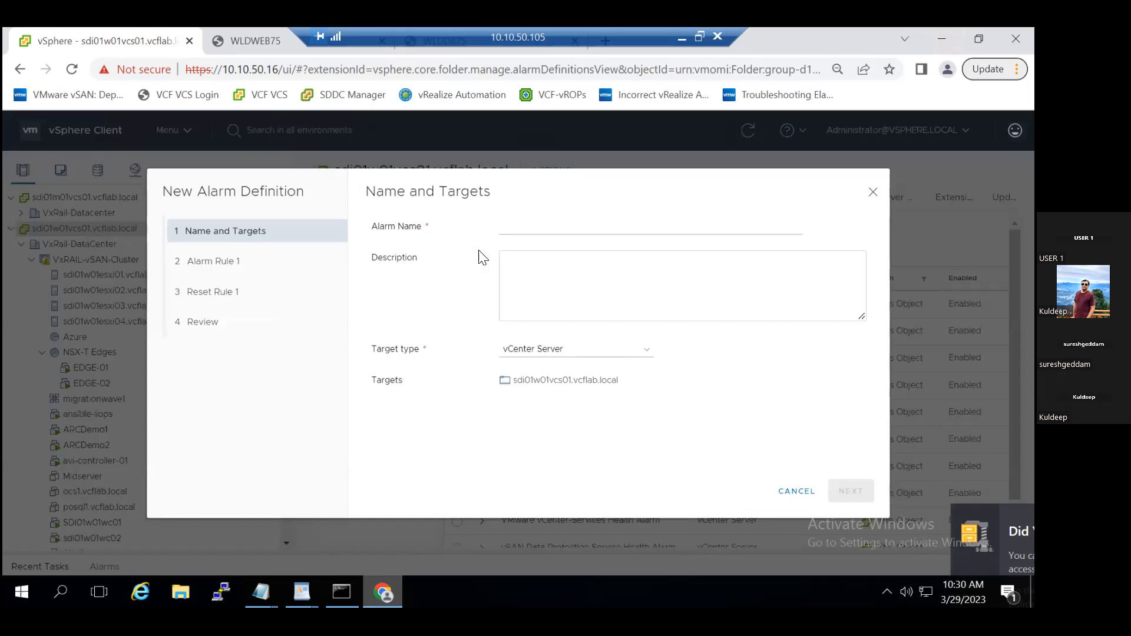
left_click(526, 234)
type("POwer")
key("BackSpace")
key("BackSpace")
key("BackSpace")
key("BackSpace")
key("BackSpace")
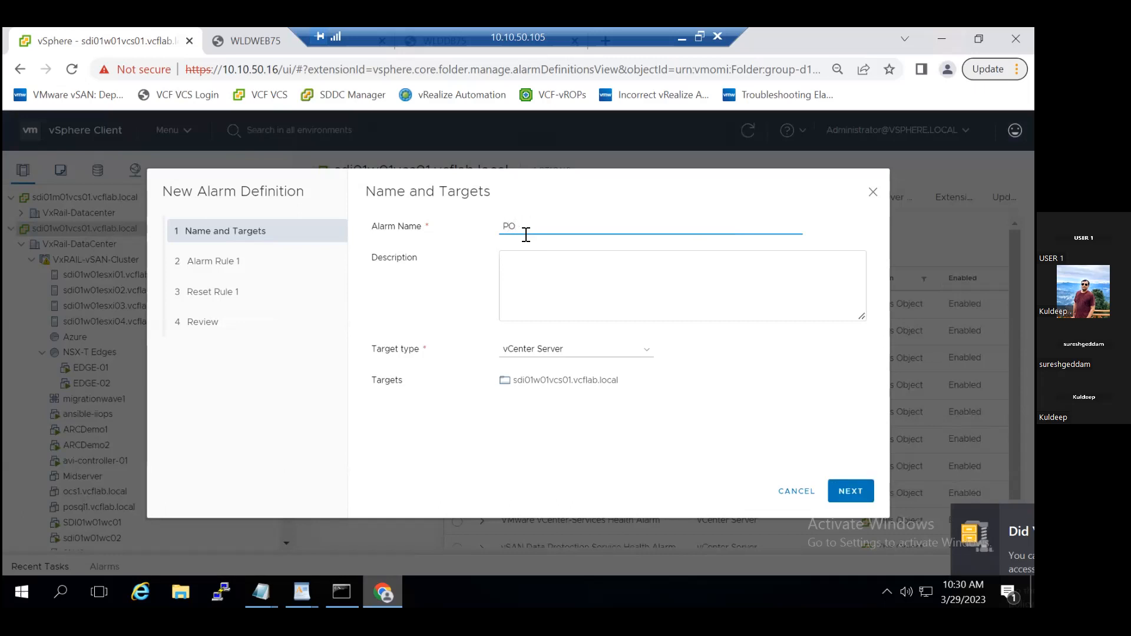
type("Vm Power Status")
- Enter the description "create a alarm if VM shutdown" and continue to the alarm rule, keeping vCenter Server as the target type
left_click(539, 265)
type("crete")
key("BackSpace")
key("BackSpace")
key("BackSpace")
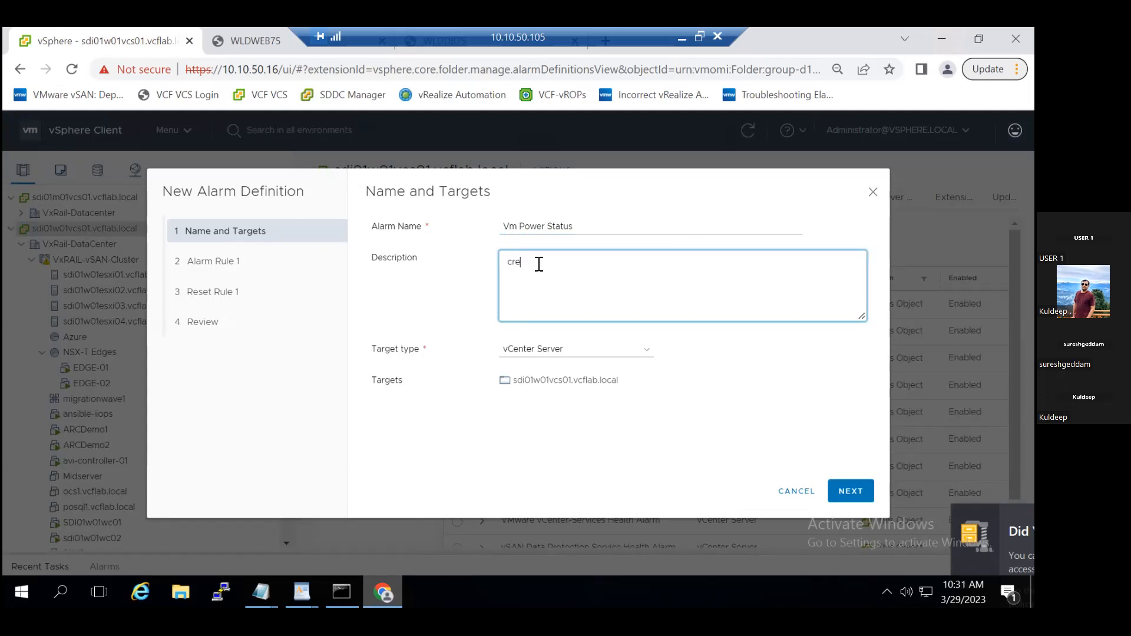
type("ate a alarm if VM shutdoen")
key("BackSpace")
key("BackSpace")
type("wn")
left_click(850, 489)
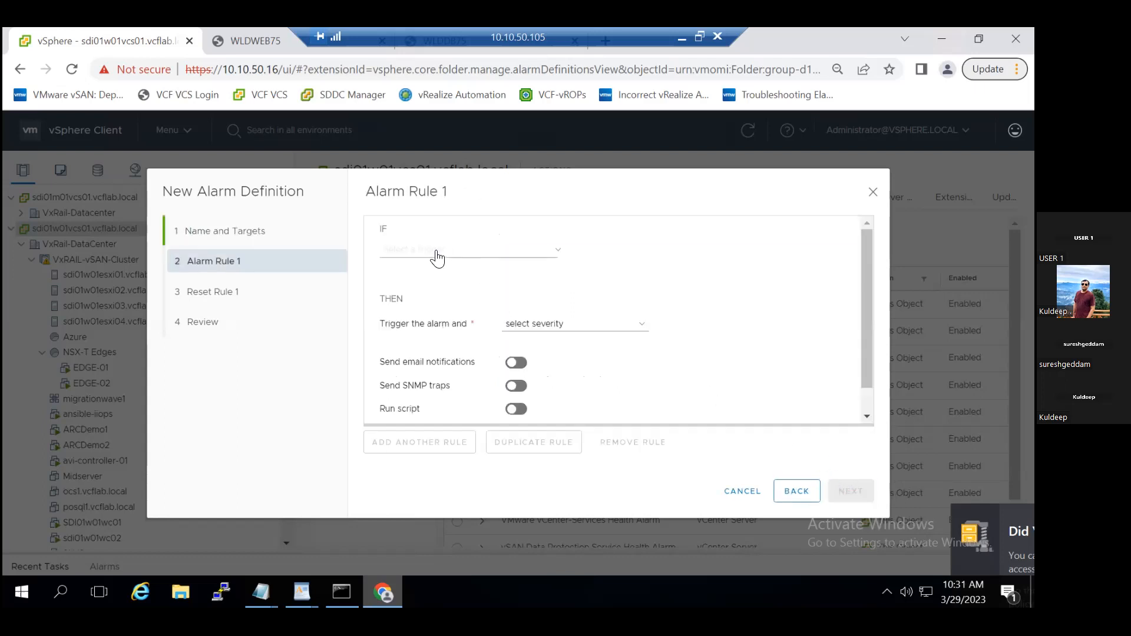
- Look through the triggers available for the alarm rule's IF condition without choosing one
left_click(545, 259)
left_click_drag(603, 316, 601, 375)
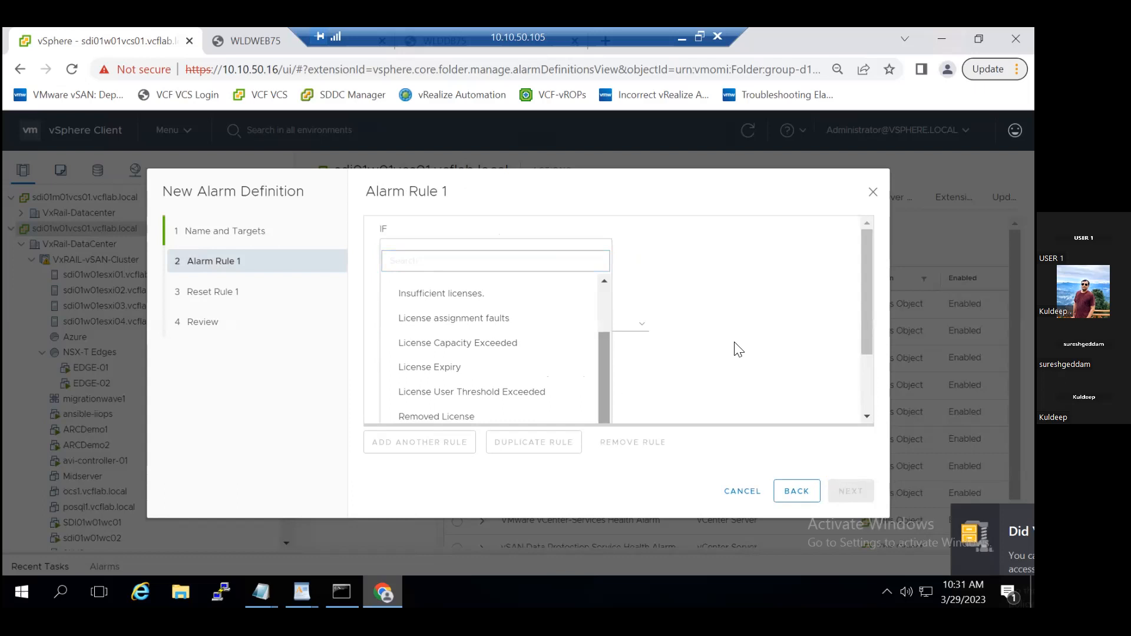
left_click_drag(862, 317, 884, 407)
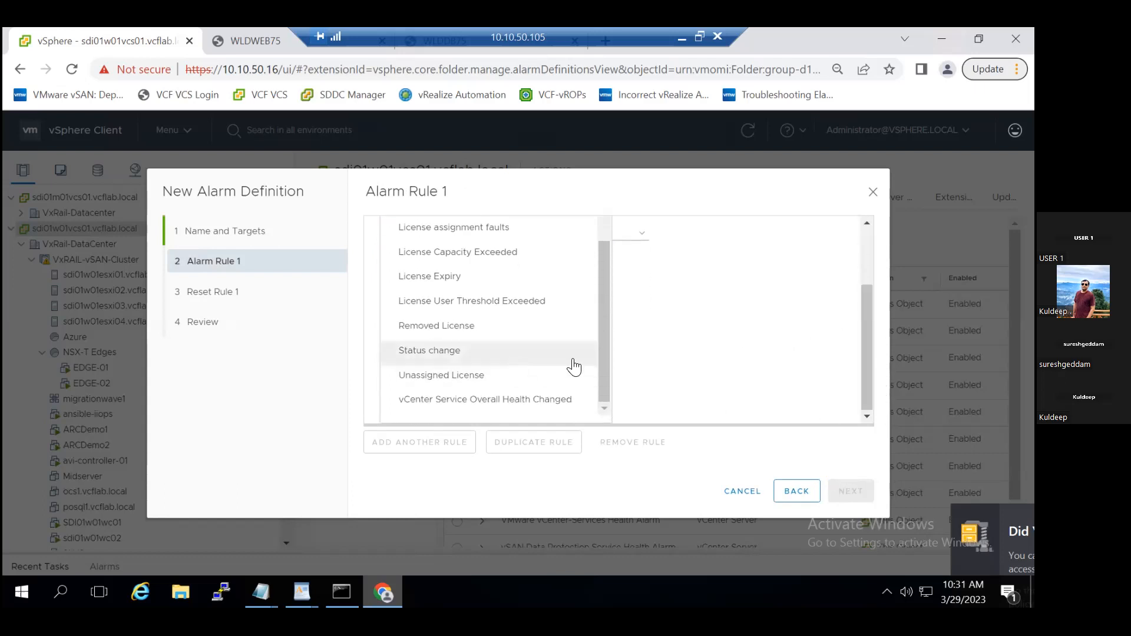
mouse_move(602, 328)
left_mouse_down()
mouse_move(604, 282)
mouse_move(605, 370)
mouse_move(595, 235)
left_mouse_up()
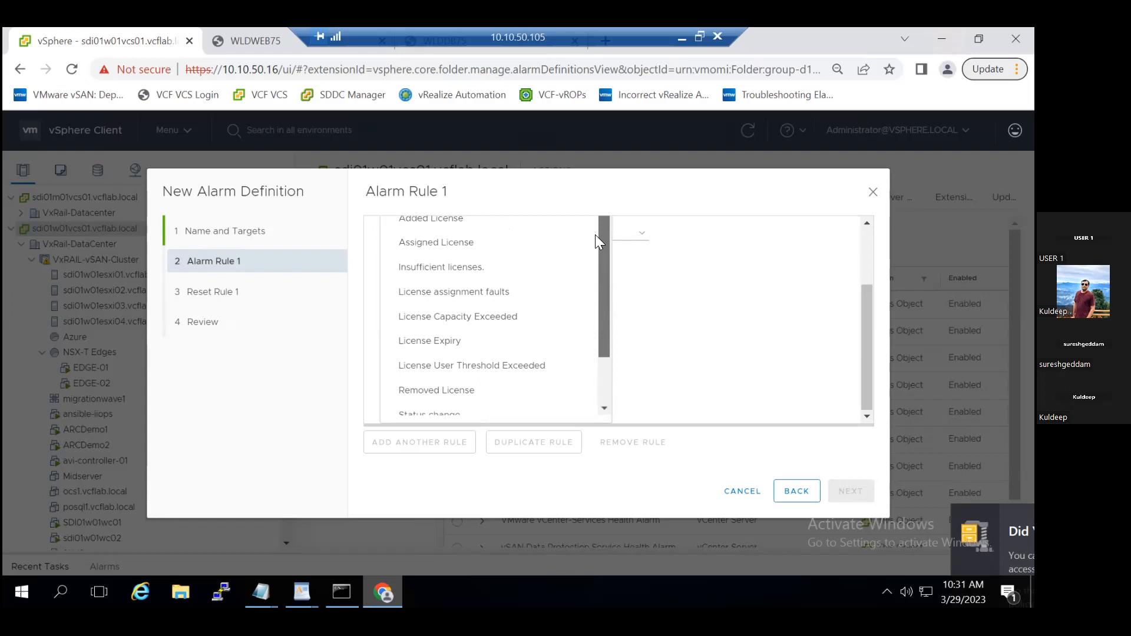
left_click(827, 359)
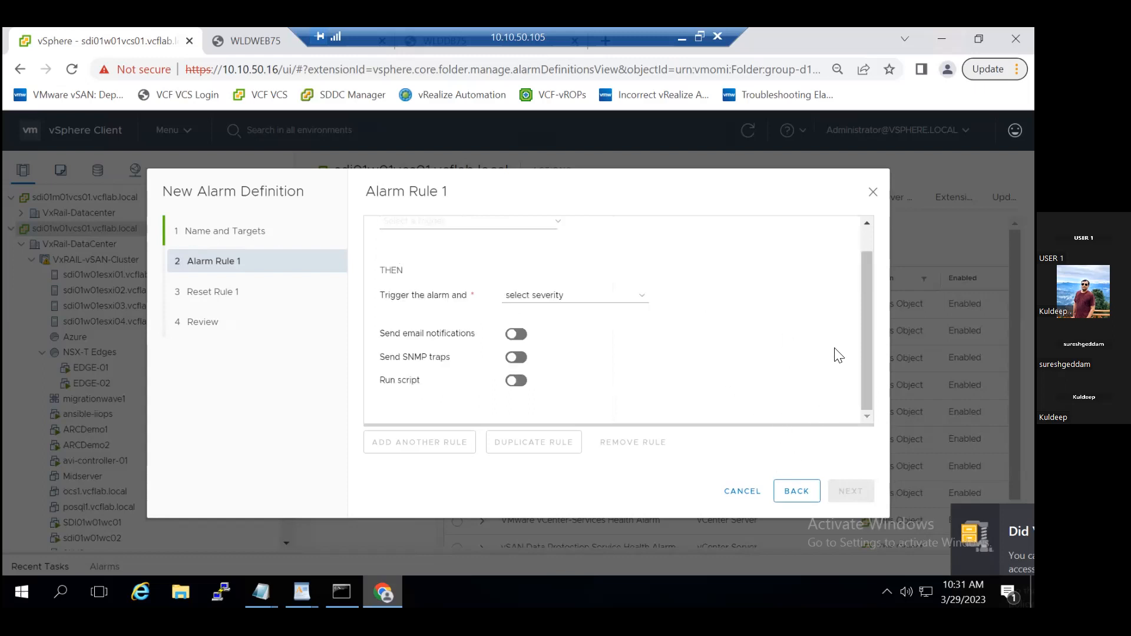
- Set the alarm rule's severity to Show as Critical and check the notification, SNMP trap and script options
left_click(622, 296)
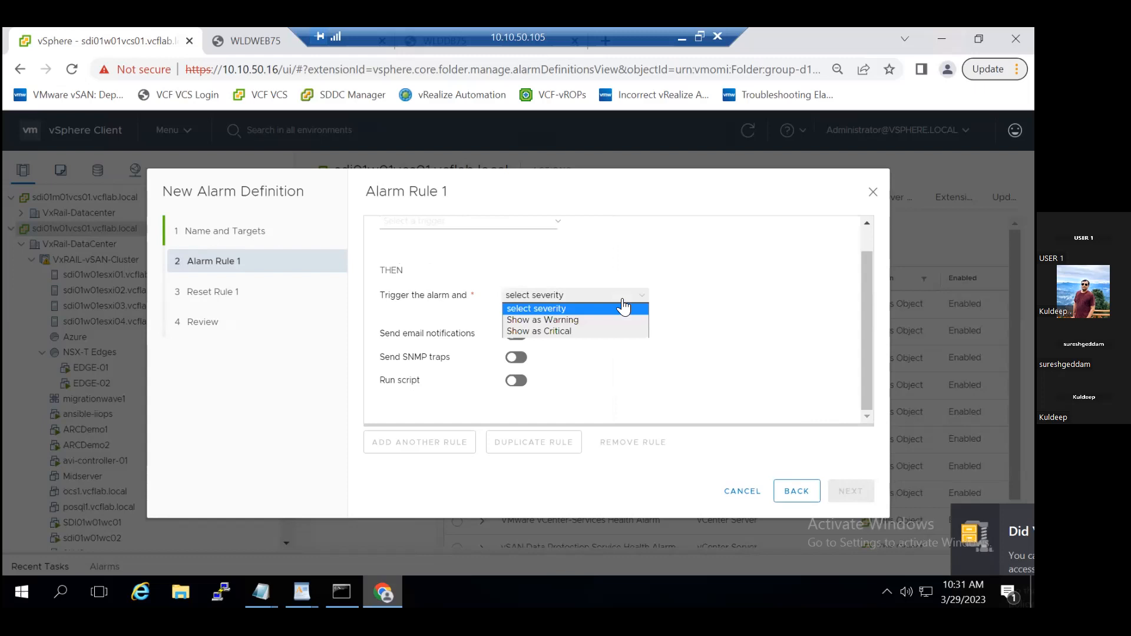
left_click(595, 330)
left_click_drag(869, 329, 867, 296)
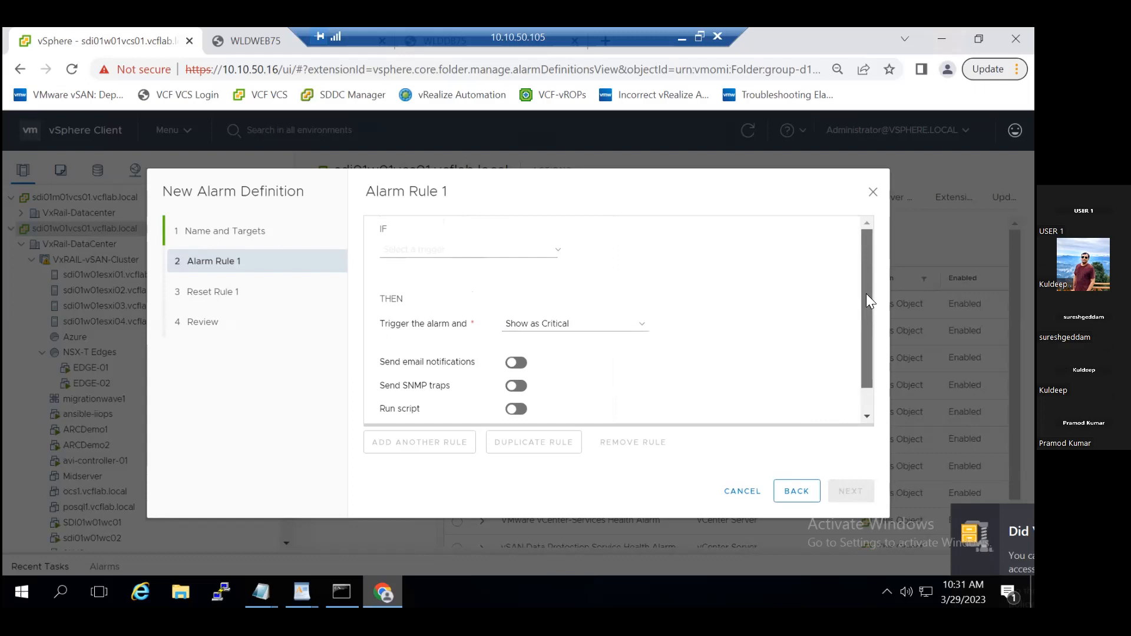
left_click_drag(866, 293, 865, 360)
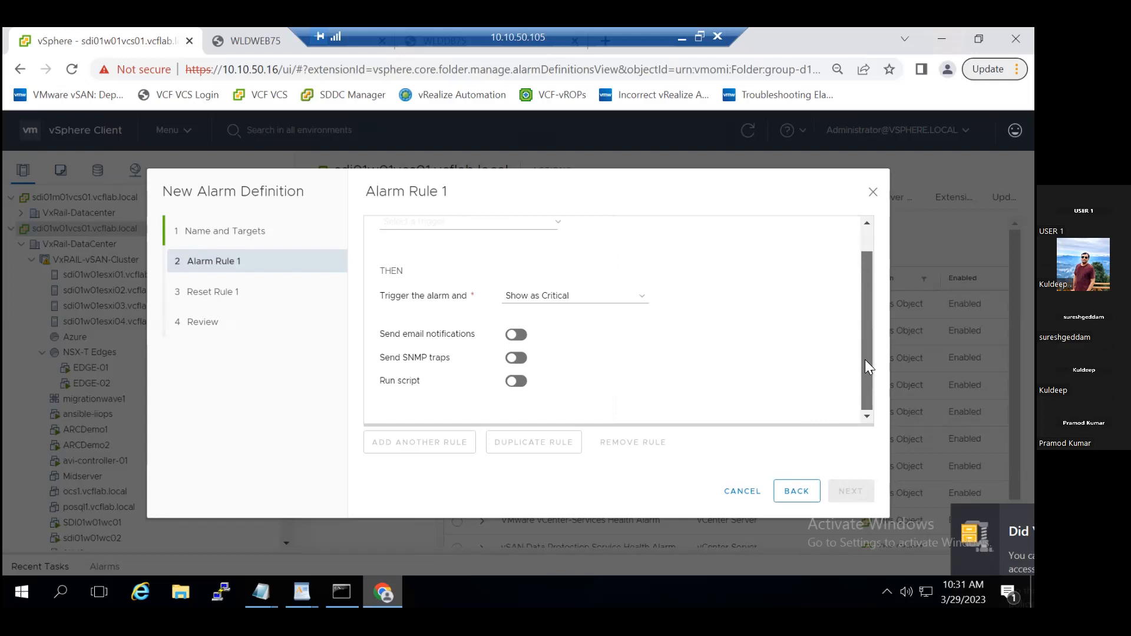
left_click_drag(865, 359, 865, 303)
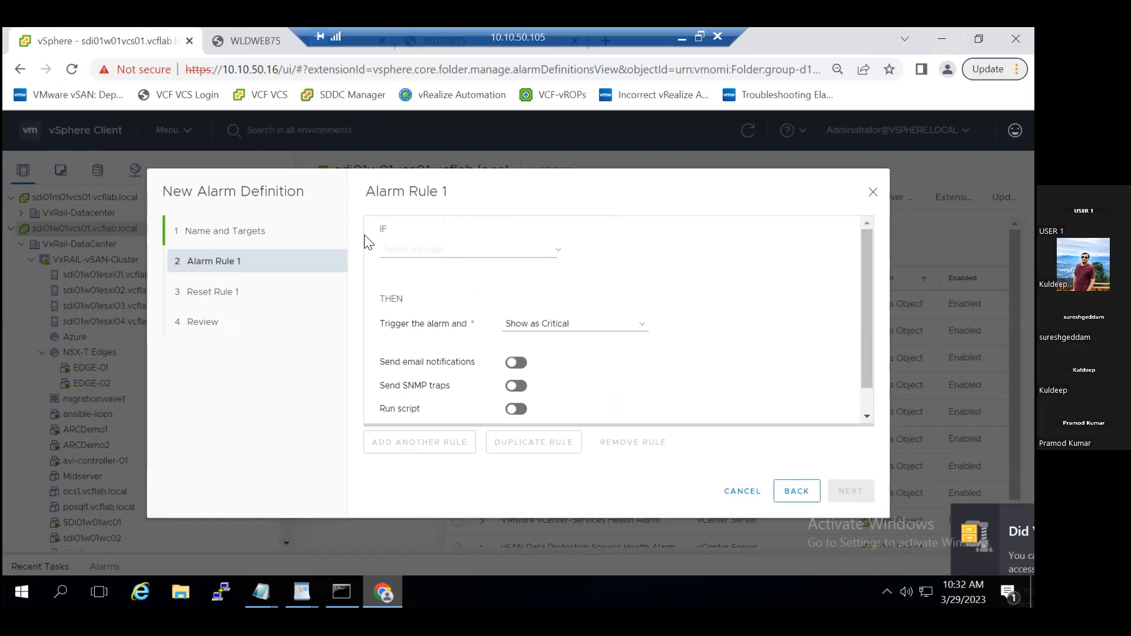
left_click(638, 326)
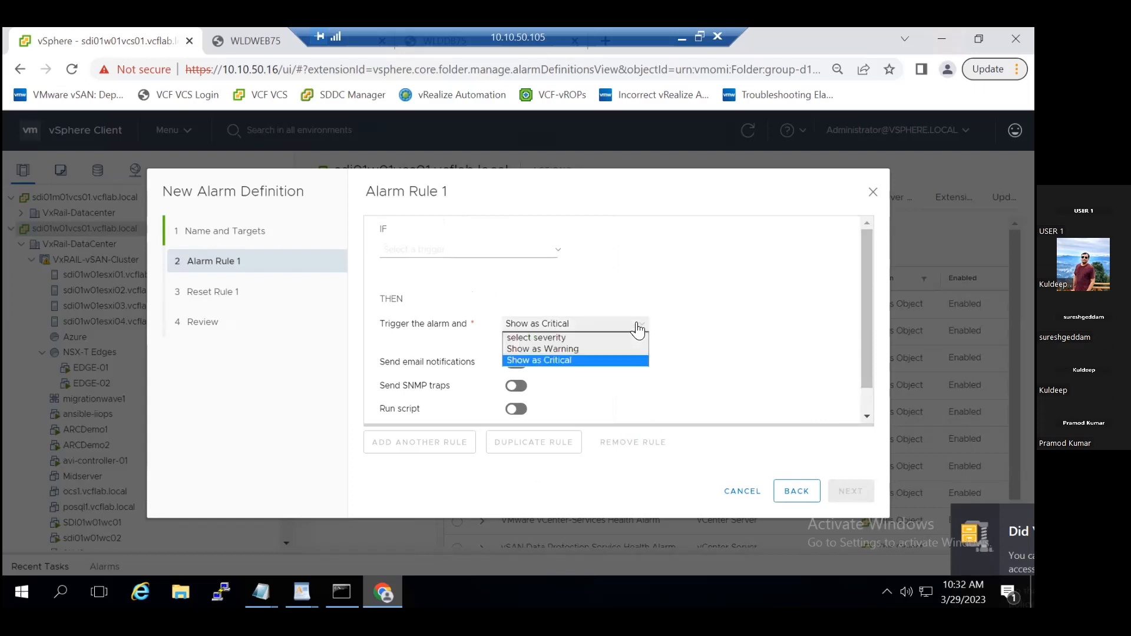
left_click(578, 360)
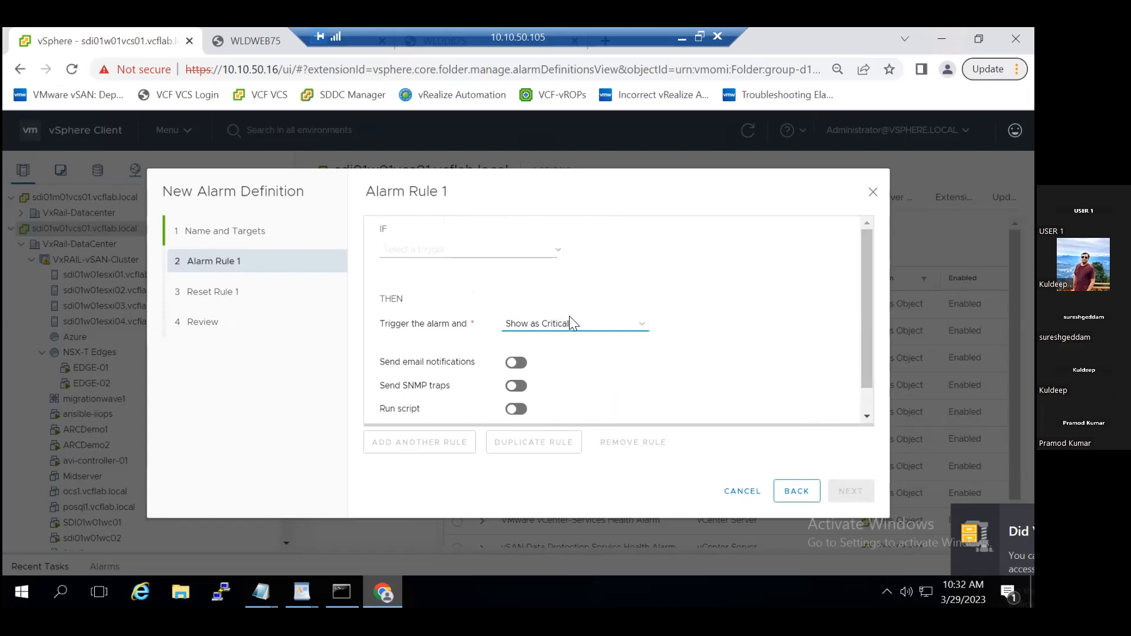
- Set the alarm rule's trigger to Status change and continue to the reset rule
left_click(560, 249)
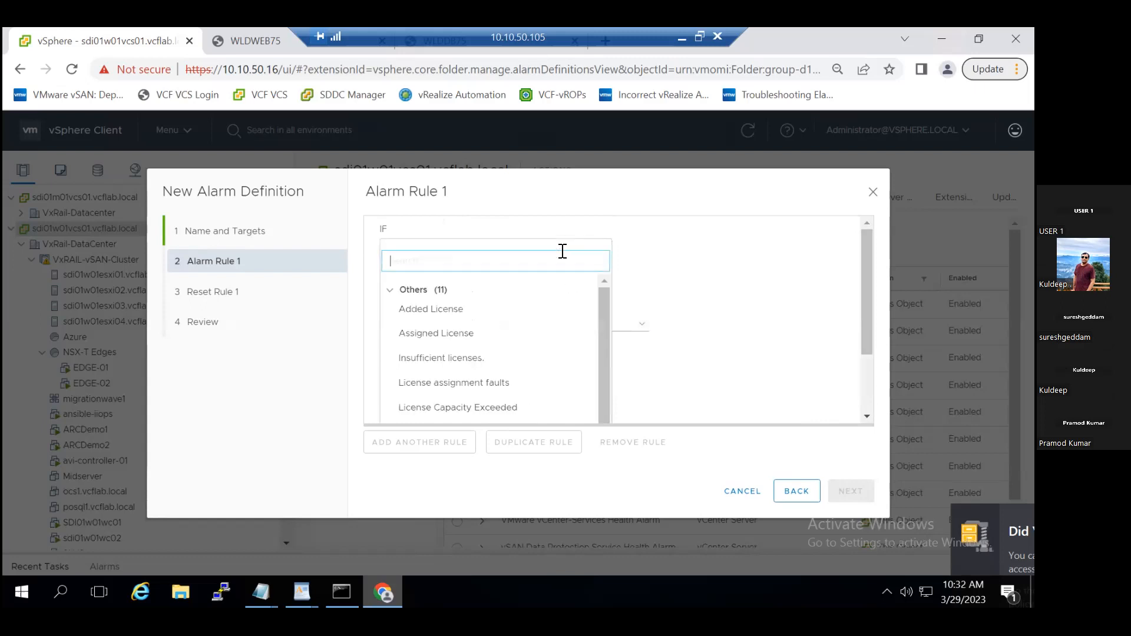
left_click(390, 290)
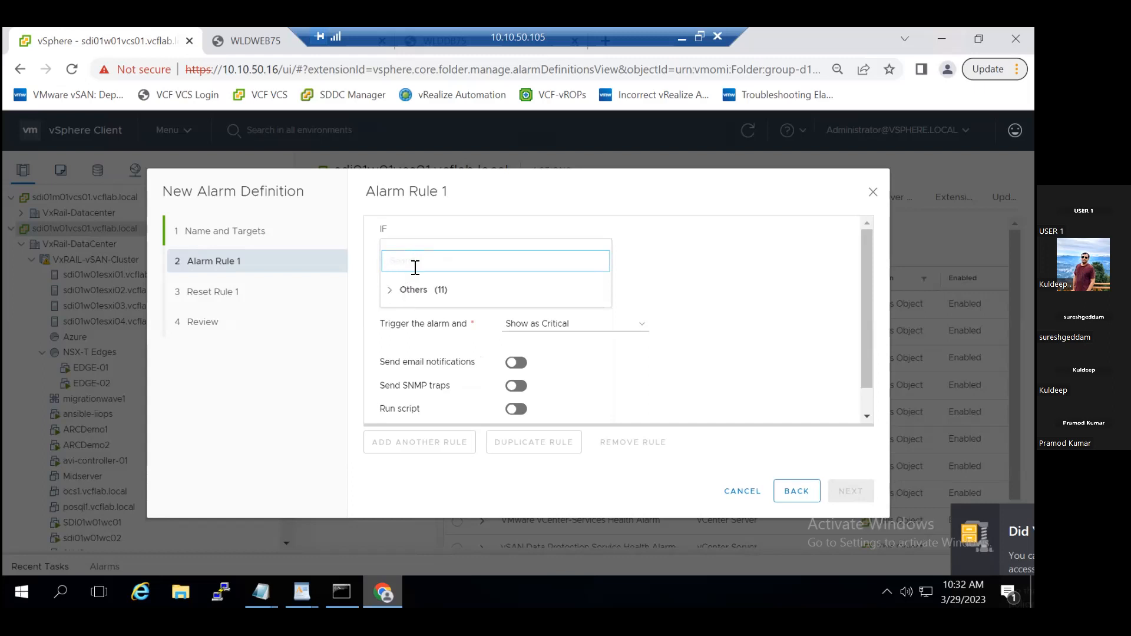
type("st")
left_click(426, 291)
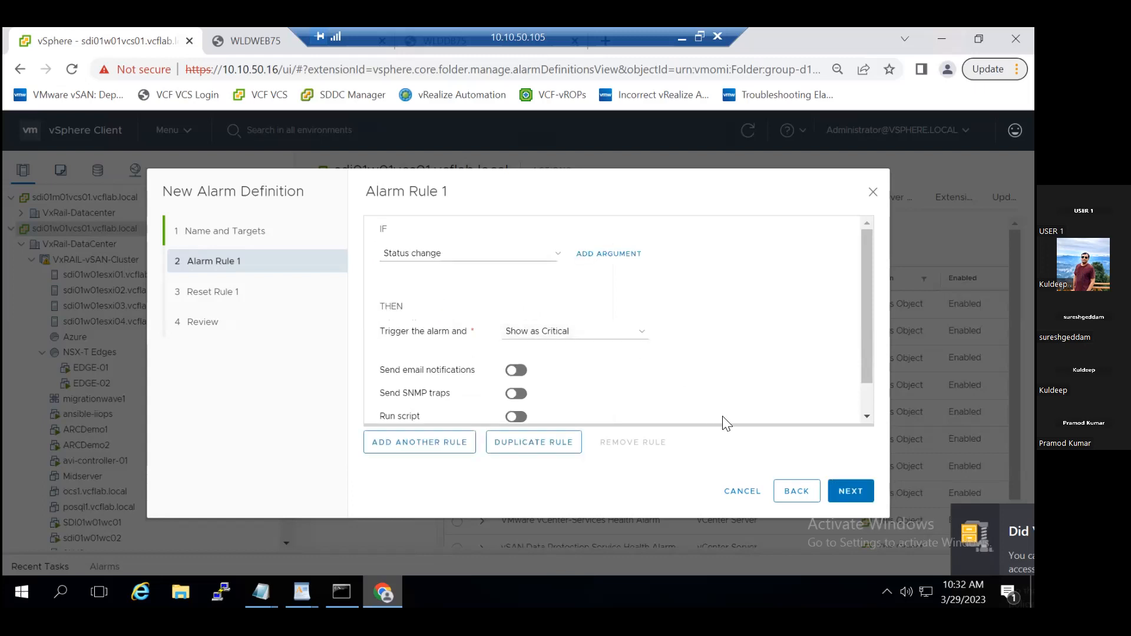
left_click(850, 498)
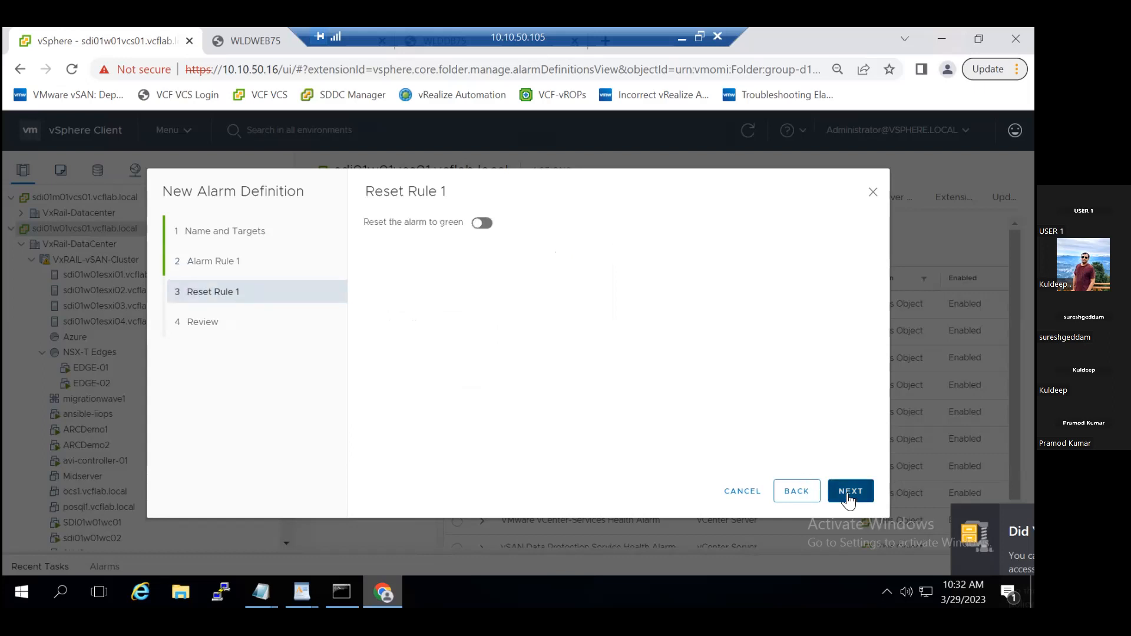
- Return to the alarm rule and look through the arguments available for the Status change trigger, discarding the added argument row
left_click(796, 493)
scroll(614, 377, "down", 1)
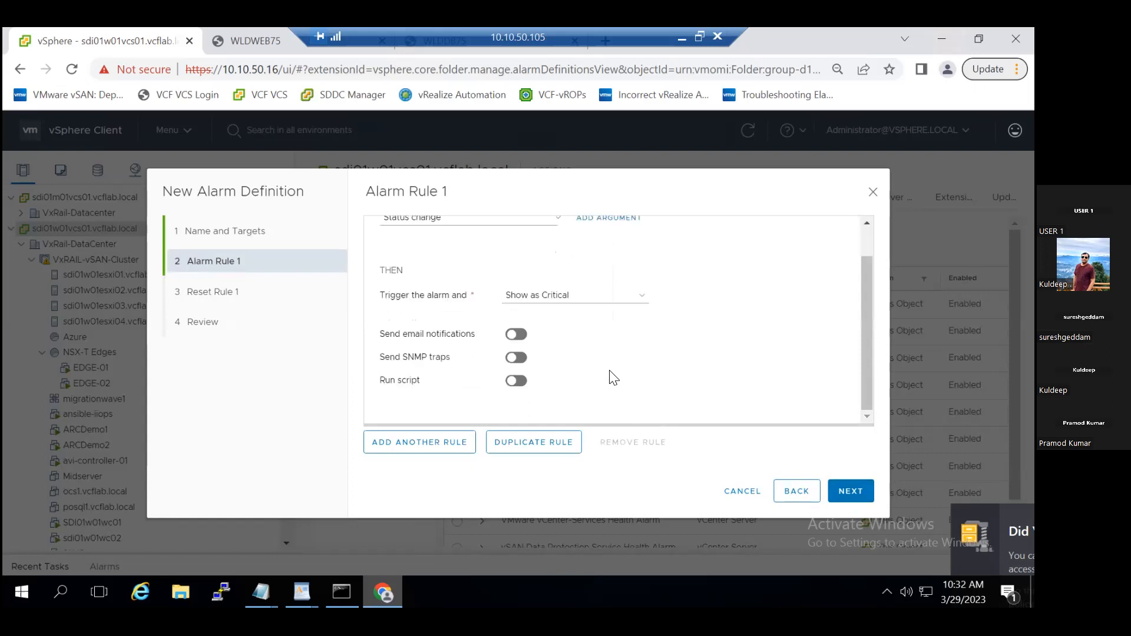
scroll(613, 377, "up", 1)
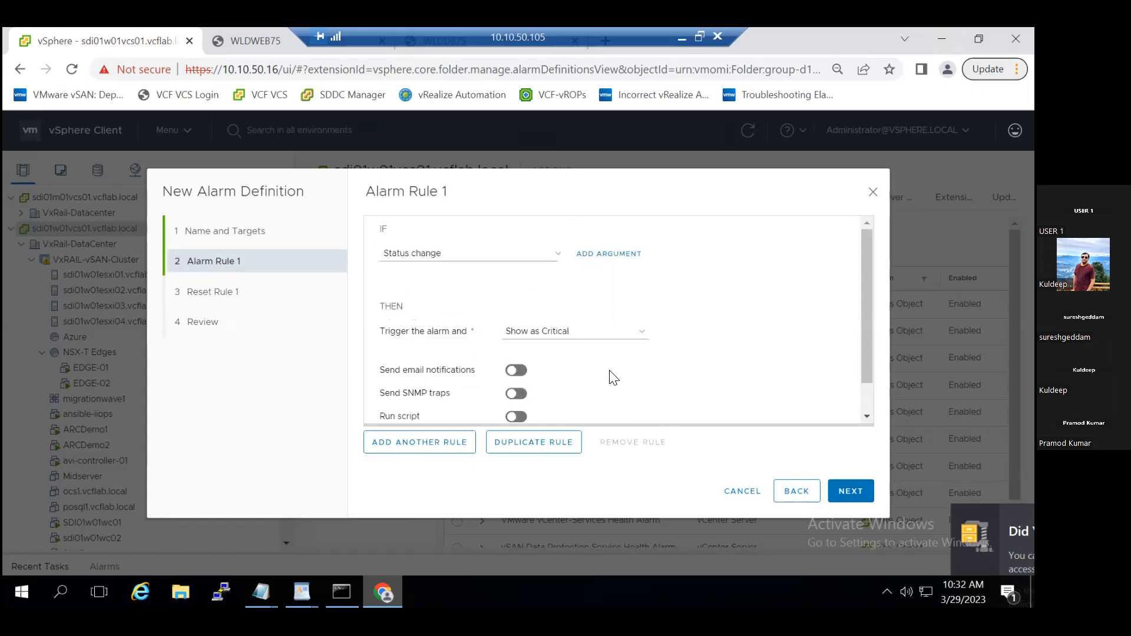
left_click(610, 257)
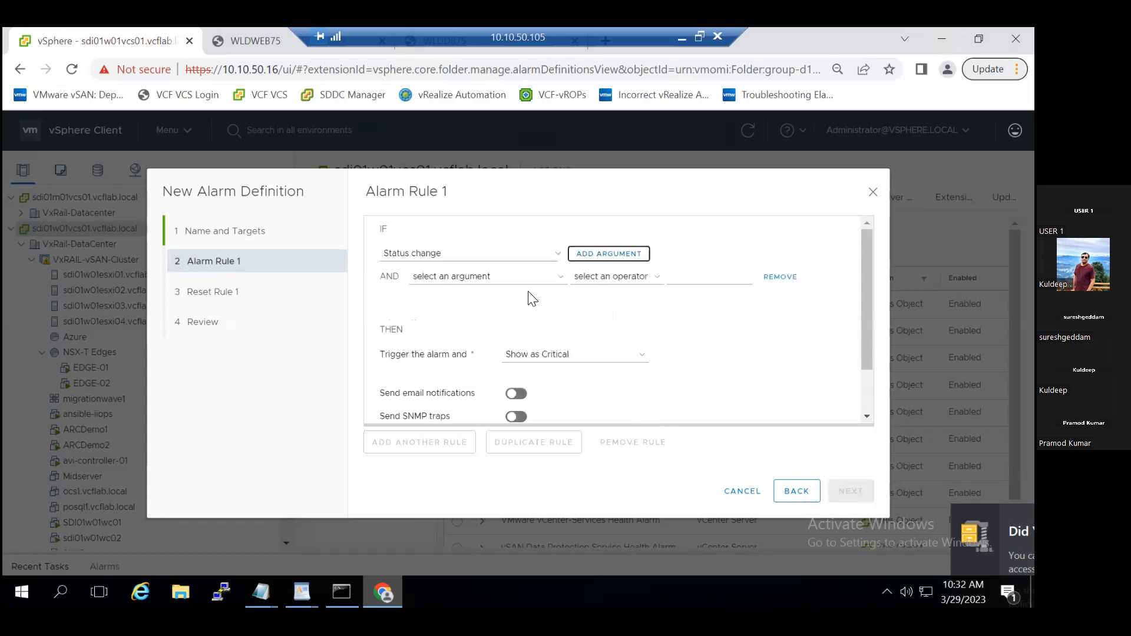
left_click(560, 282)
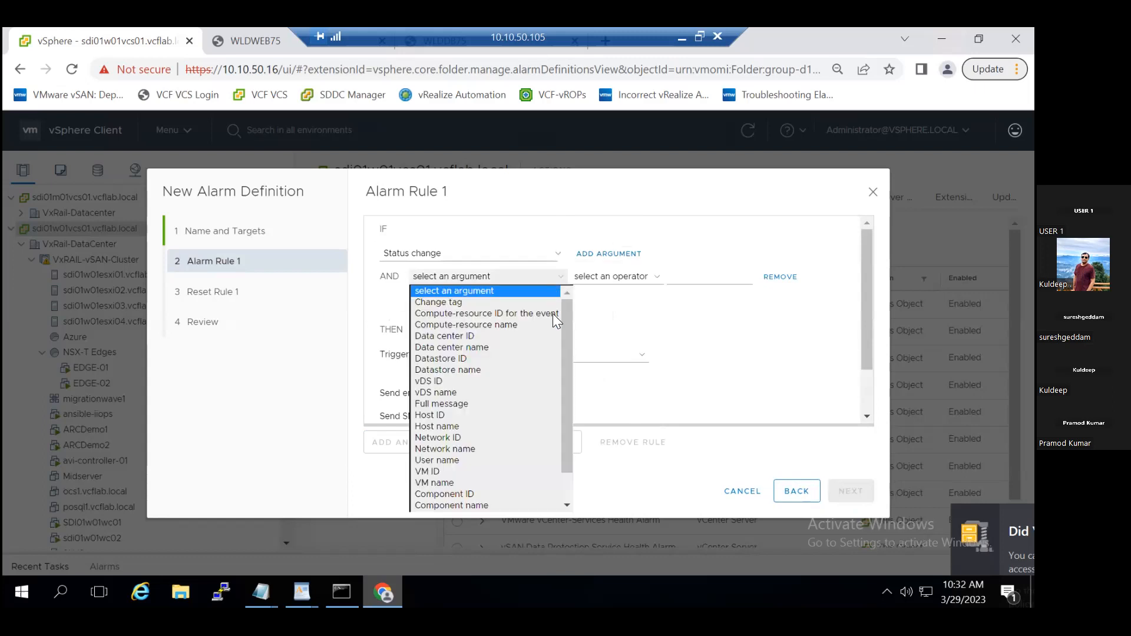
left_click_drag(565, 341, 566, 394)
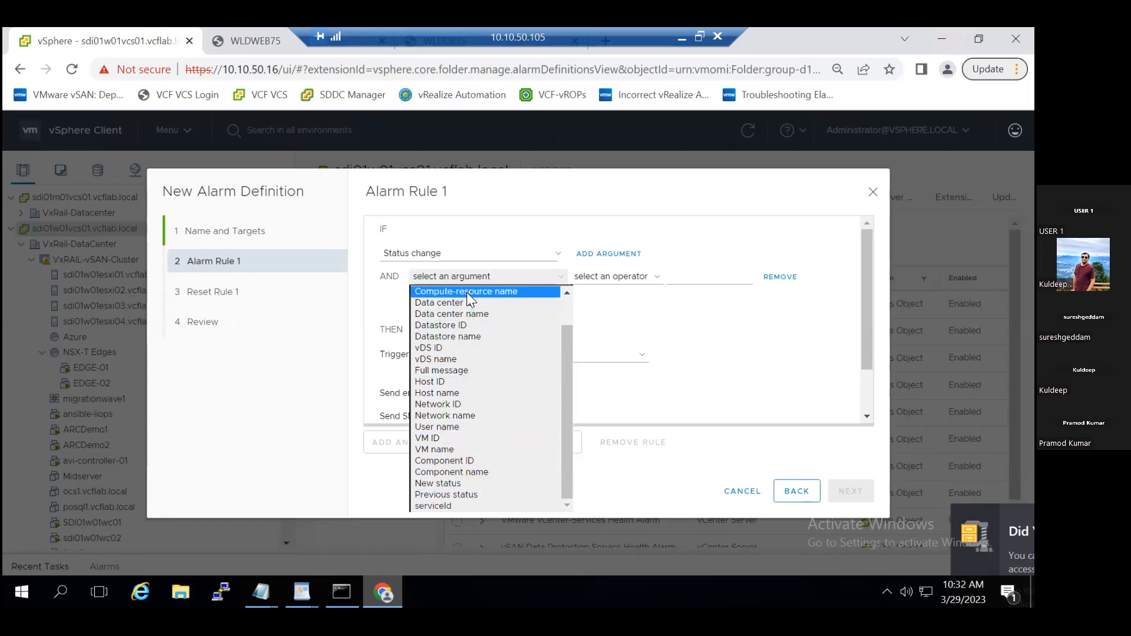
left_click(663, 356)
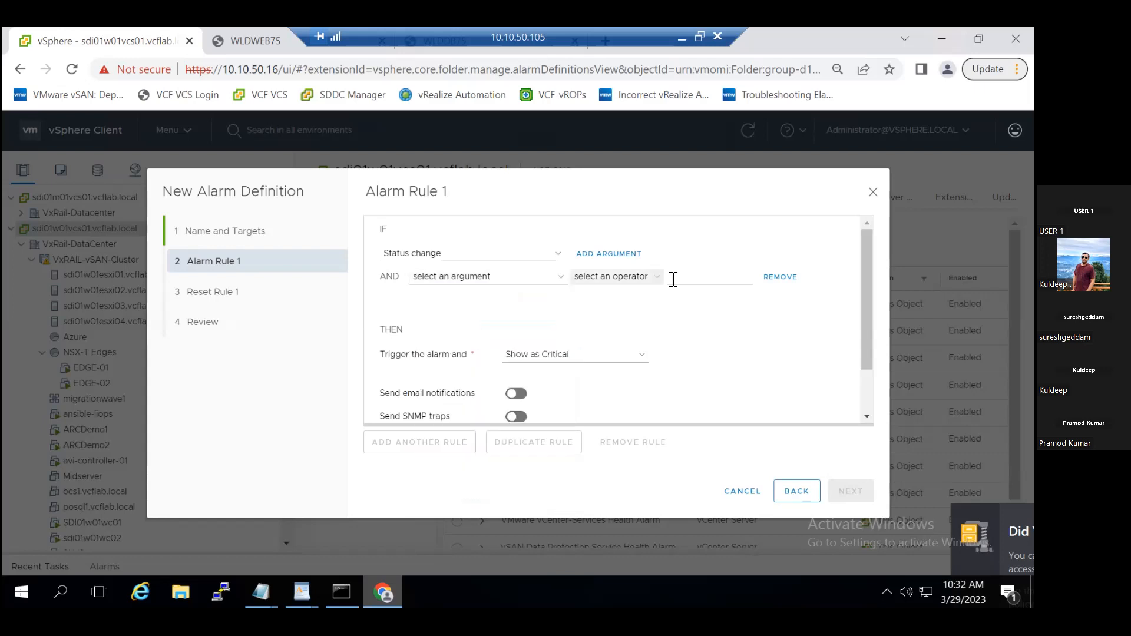
left_click(780, 277)
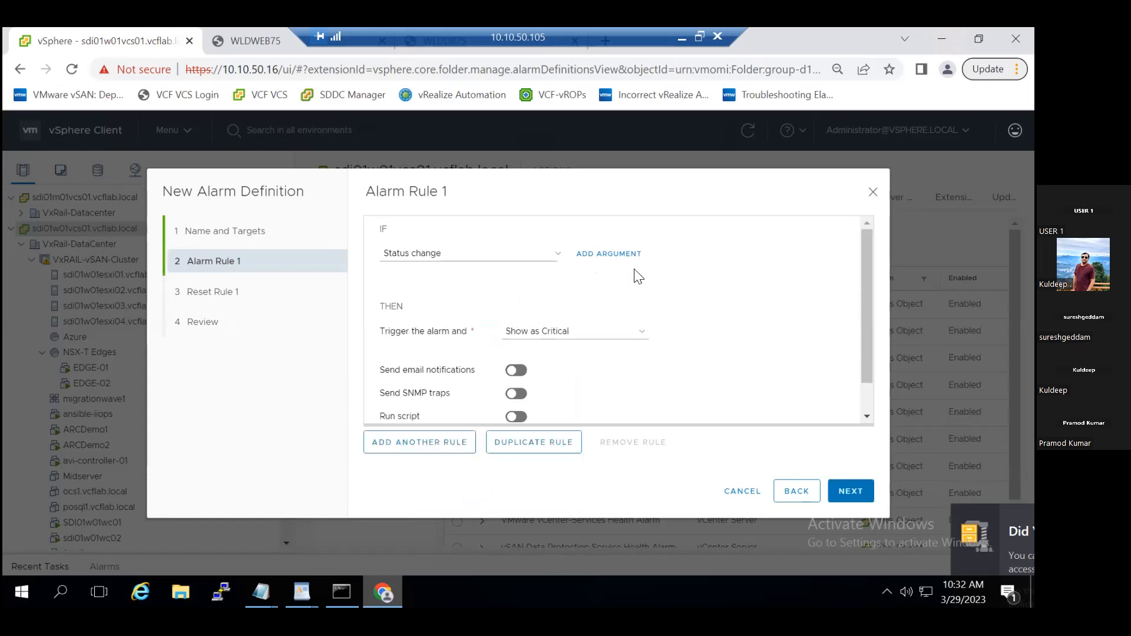
- Try to clear the Status change trigger from the alarm rule's IF condition
left_click(559, 256)
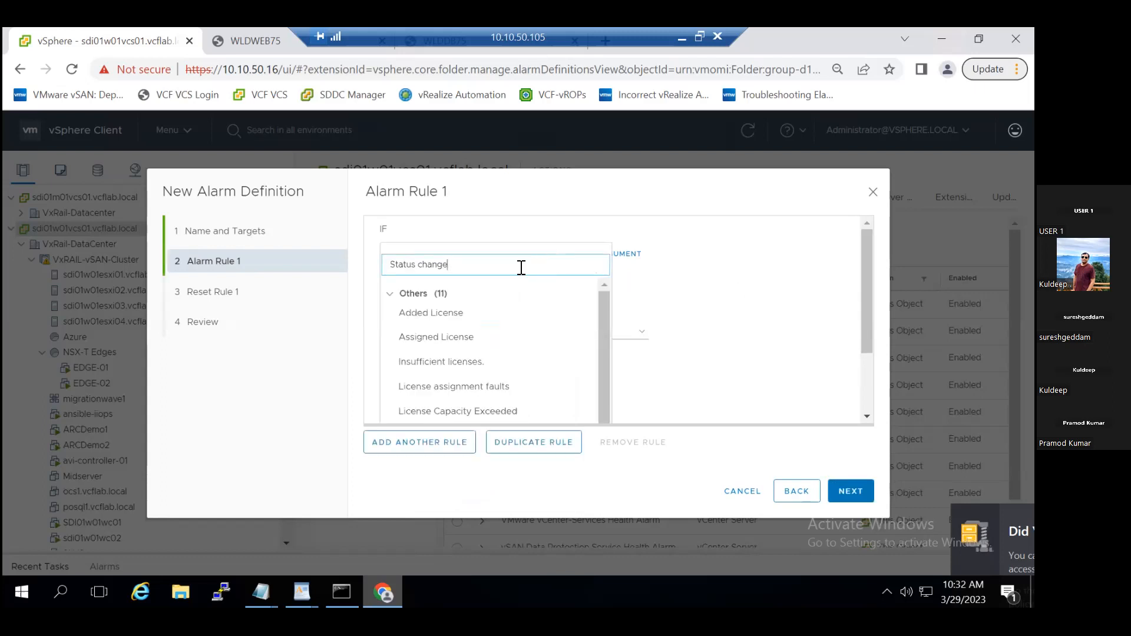
left_click(389, 294)
left_click(390, 295)
key("BackSpace")
key("ctrl+a")
key("BackSpace")
left_click(800, 368)
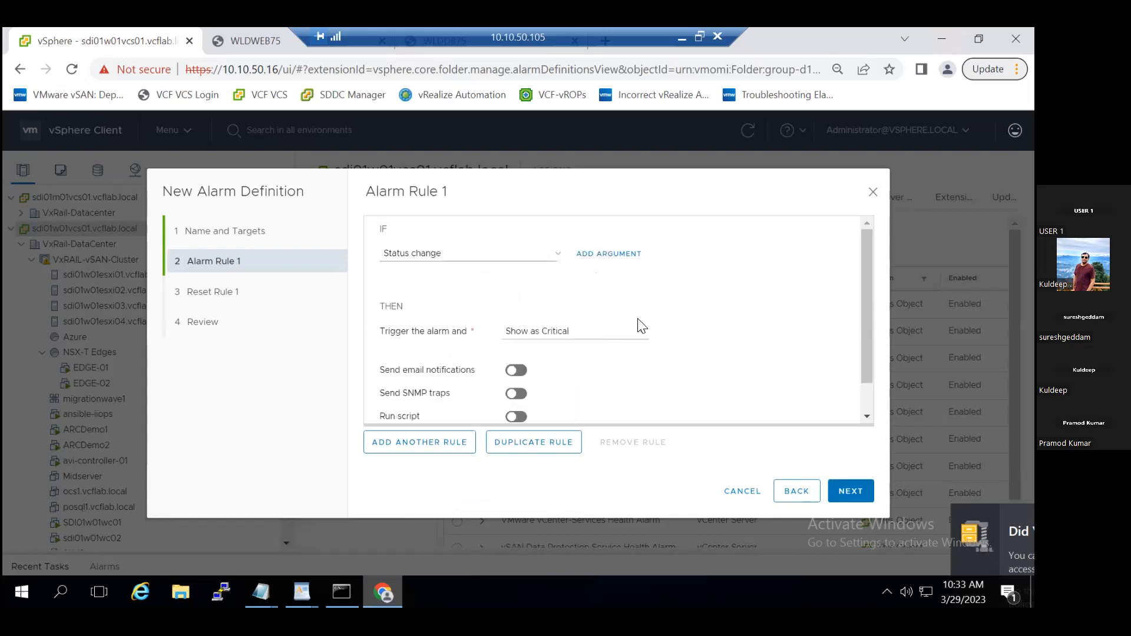
- Add two blank argument rows to the IF condition, retry clearing its trigger, and remove both rows
left_click(619, 260)
left_click(620, 259)
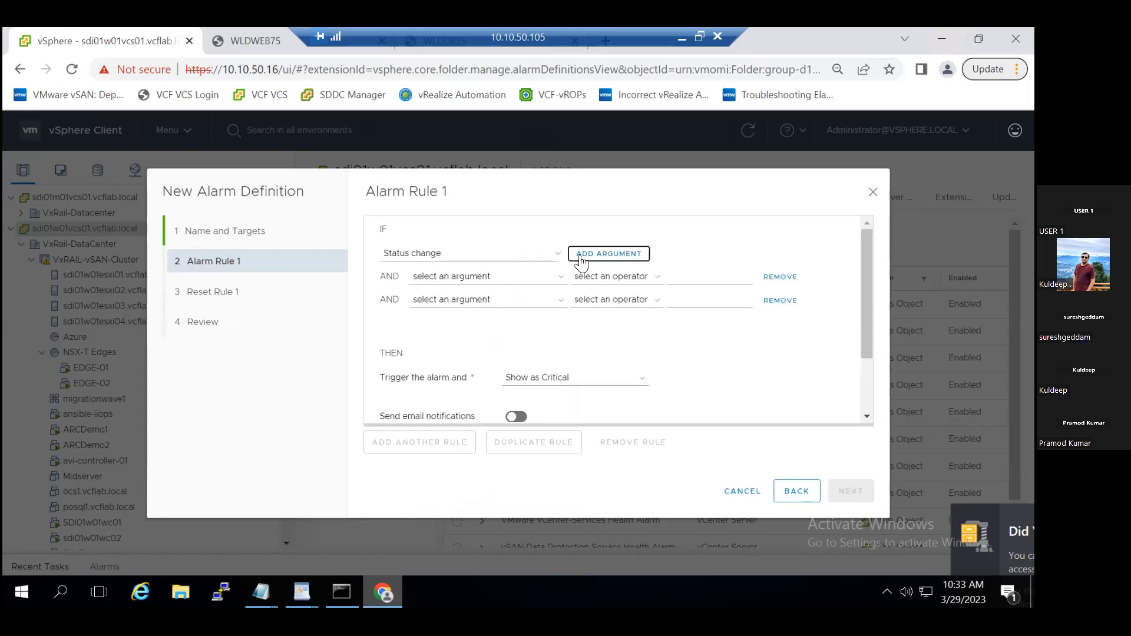
left_click(469, 254)
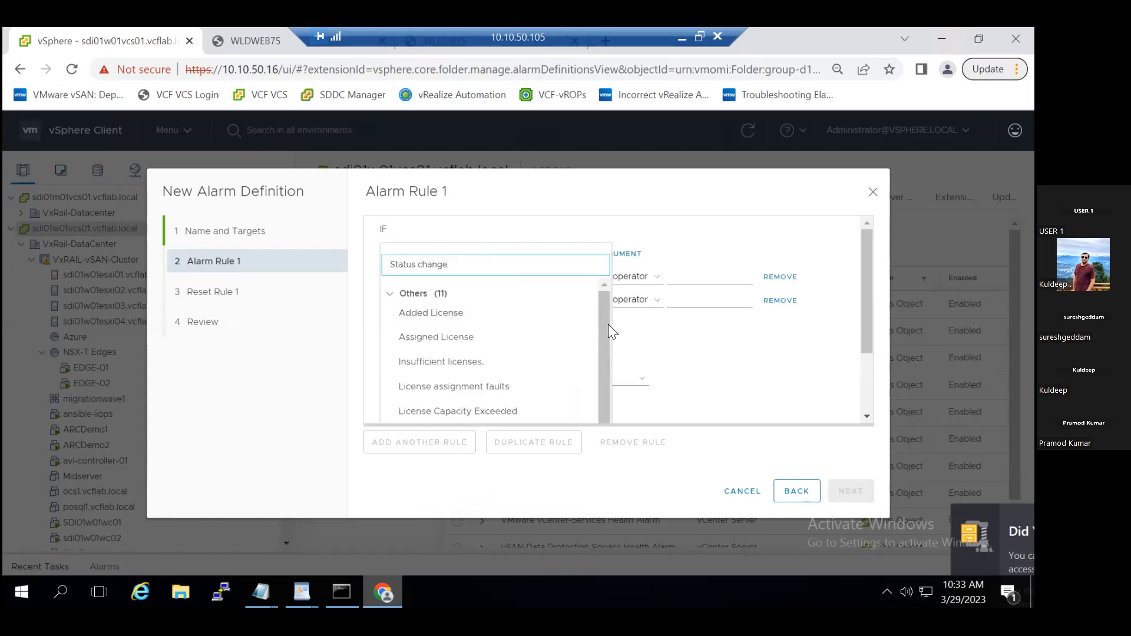
left_click_drag(602, 344, 604, 308)
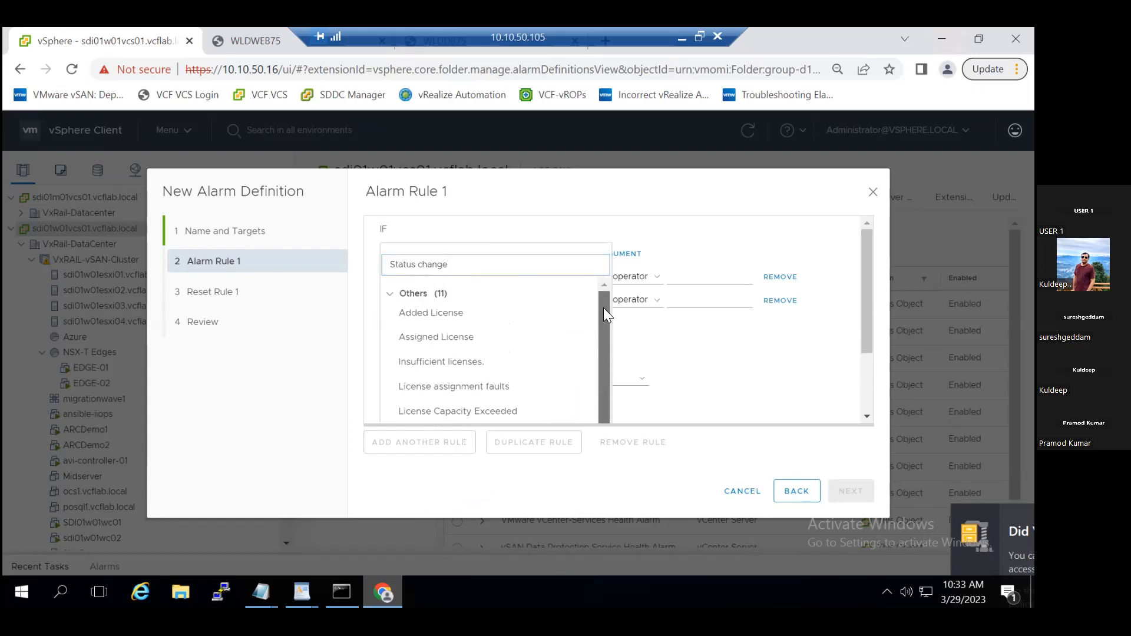
left_click(390, 293)
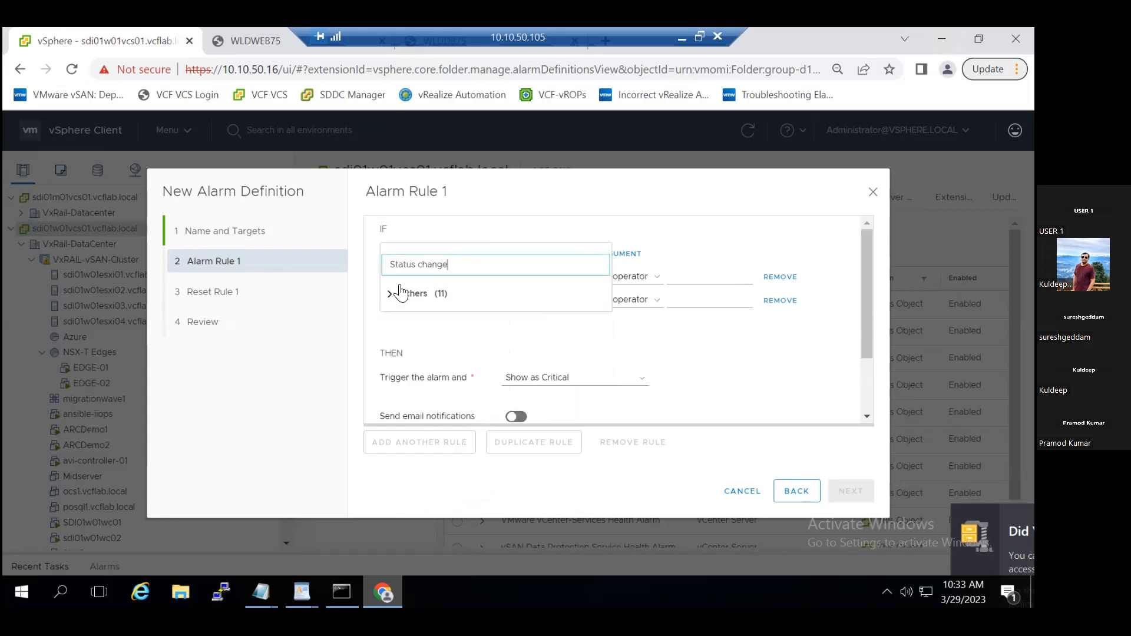
left_click_drag(455, 267, 391, 271)
key("BackSpace")
left_click(459, 353)
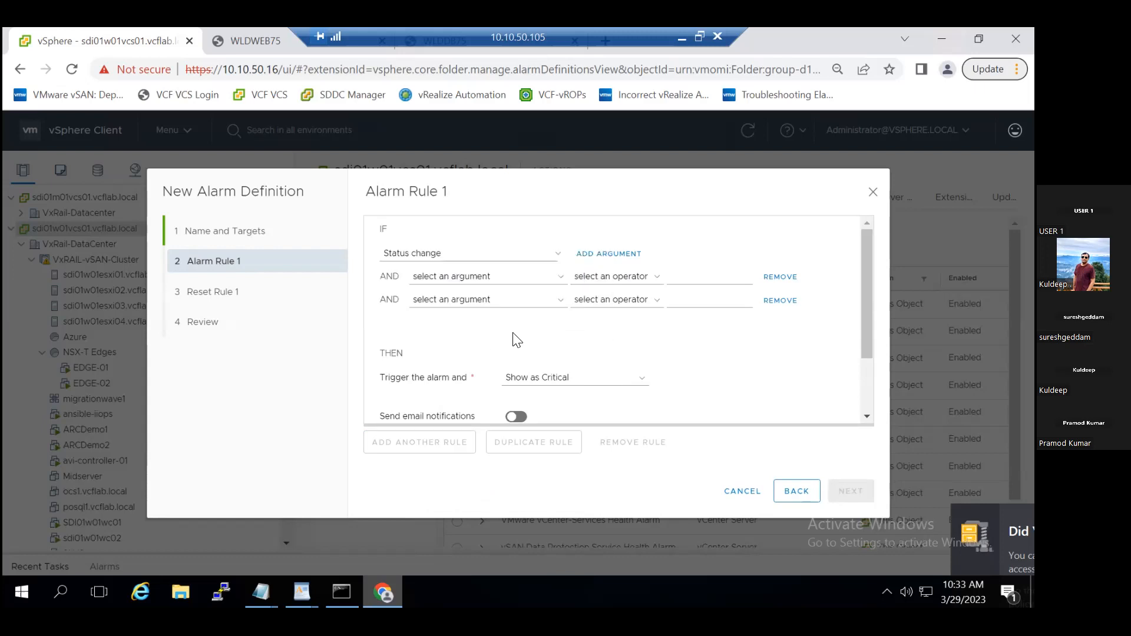
left_click(778, 302)
left_click(779, 278)
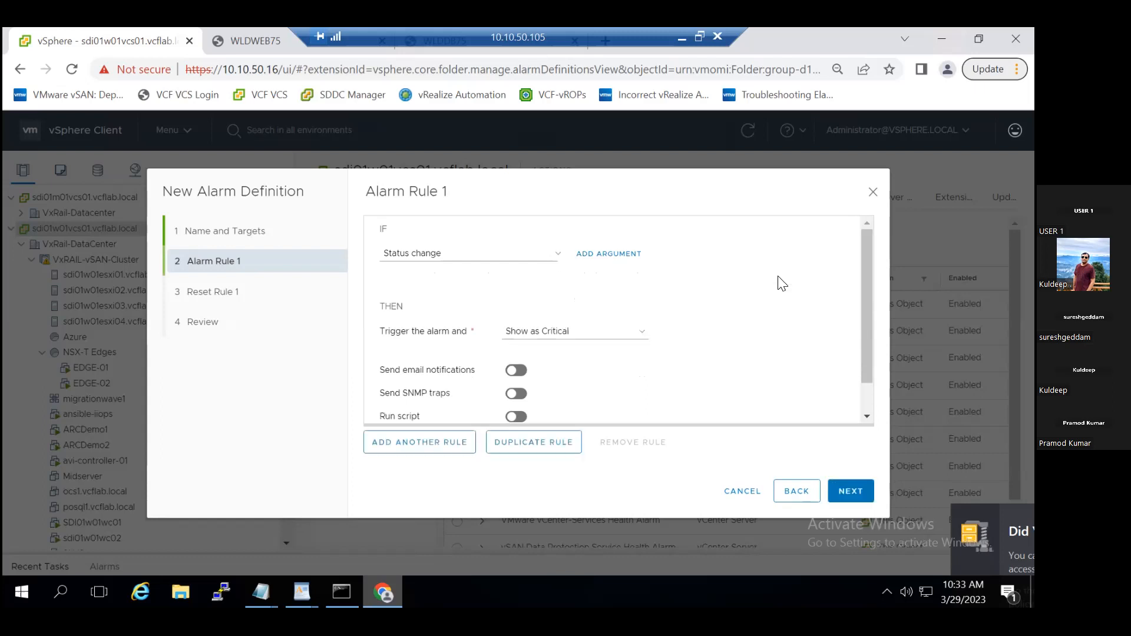
- Try erasing the Status change text from the trigger search to choose a different trigger
left_click(402, 257)
left_click(405, 235)
left_click(427, 248)
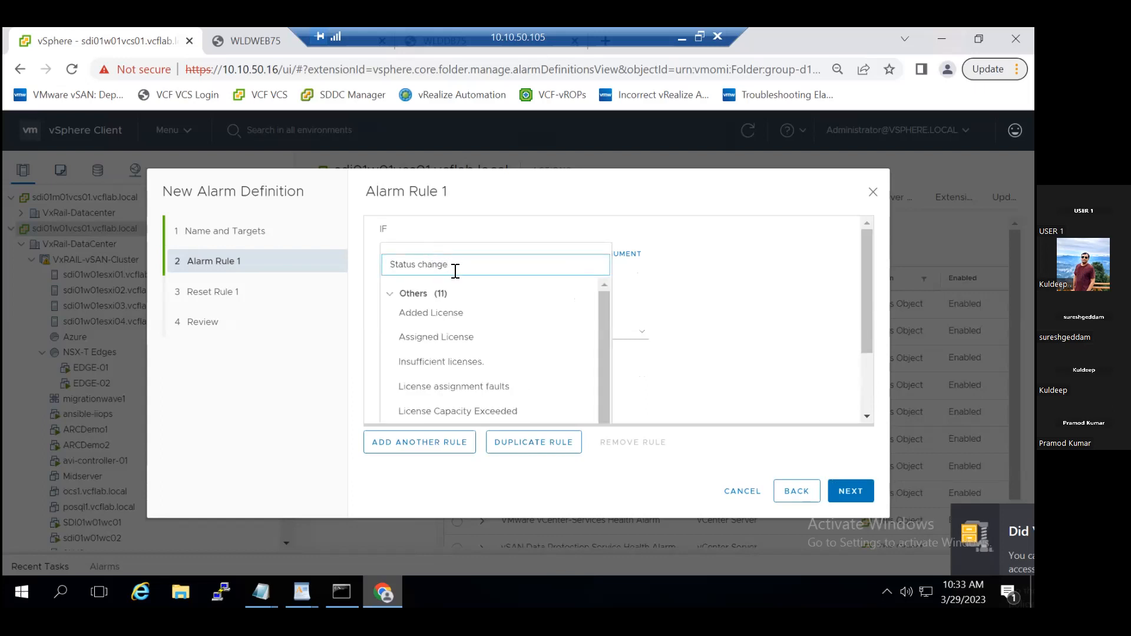
key("BackSpace")
key("BackSpace")
key("BackSpace")
key("BackSpace")
key("BackSpace")
key("BackSpace")
key("BackSpace")
key("BackSpace")
key("BackSpace")
key("BackSpace")
key("BackSpace")
key("BackSpace")
key("BackSpace")
left_click(679, 369)
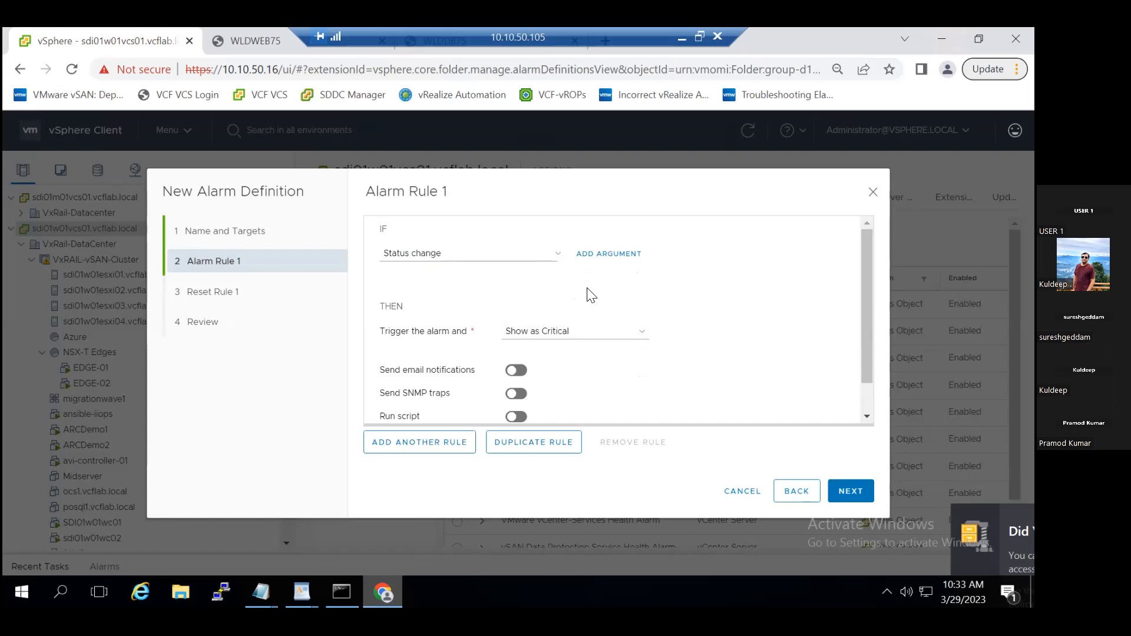
- Look through the Others trigger group with the search text cleared, and cancel the new alarm definition
left_click(434, 259)
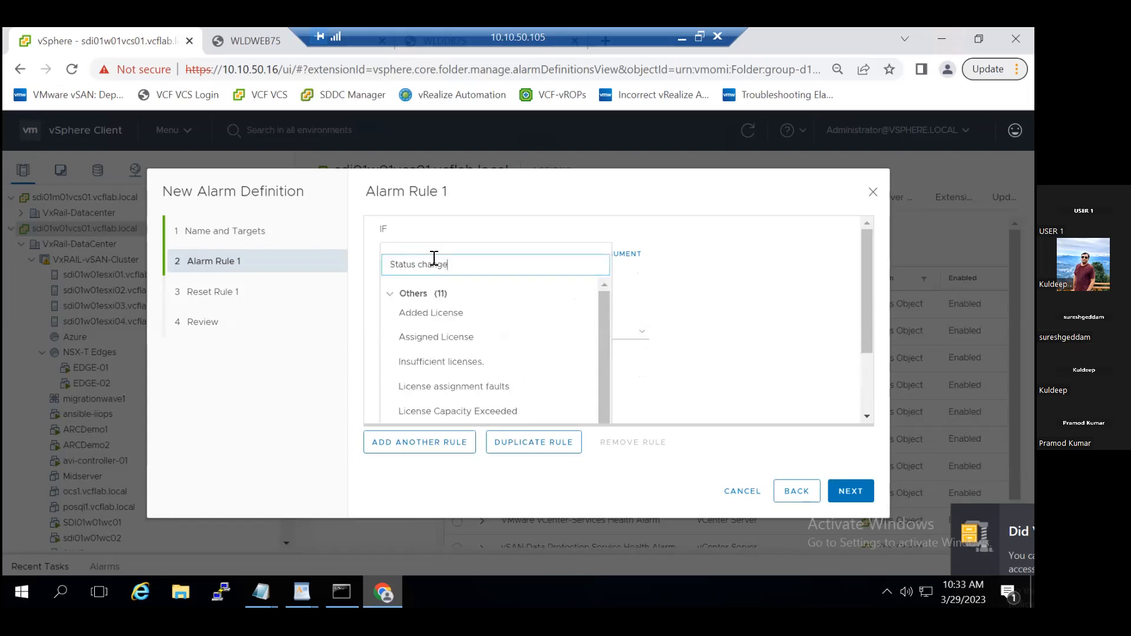
left_click_drag(462, 265, 386, 265)
key("BackSpace")
left_click(394, 294)
left_click(392, 293)
left_click_drag(604, 328, 611, 298)
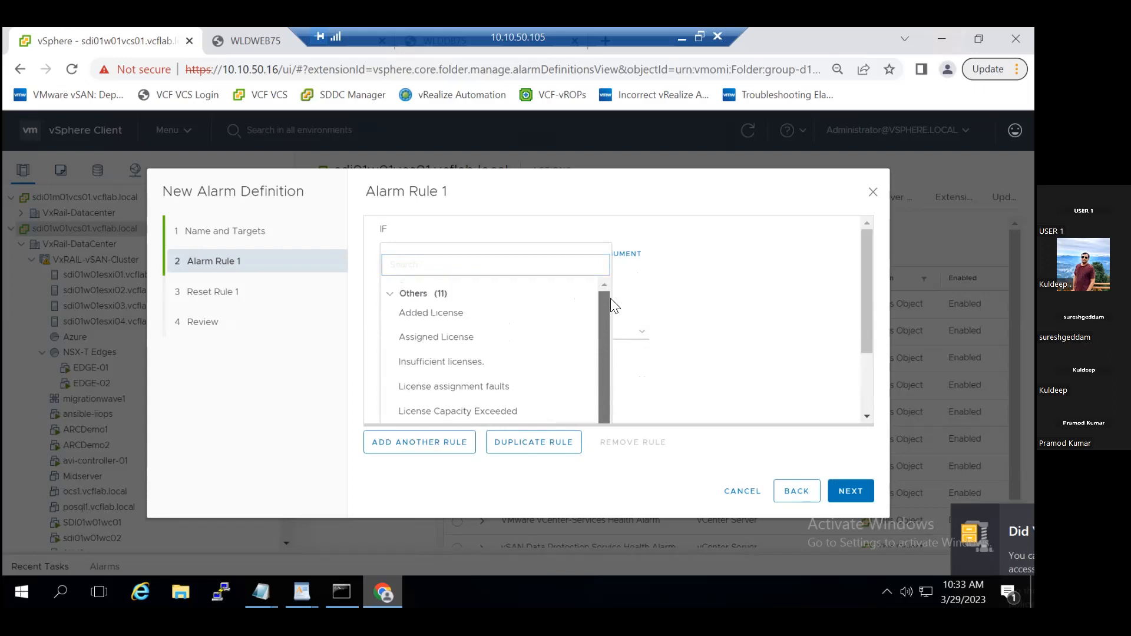
left_click(788, 310)
scroll(787, 310, "down", 1)
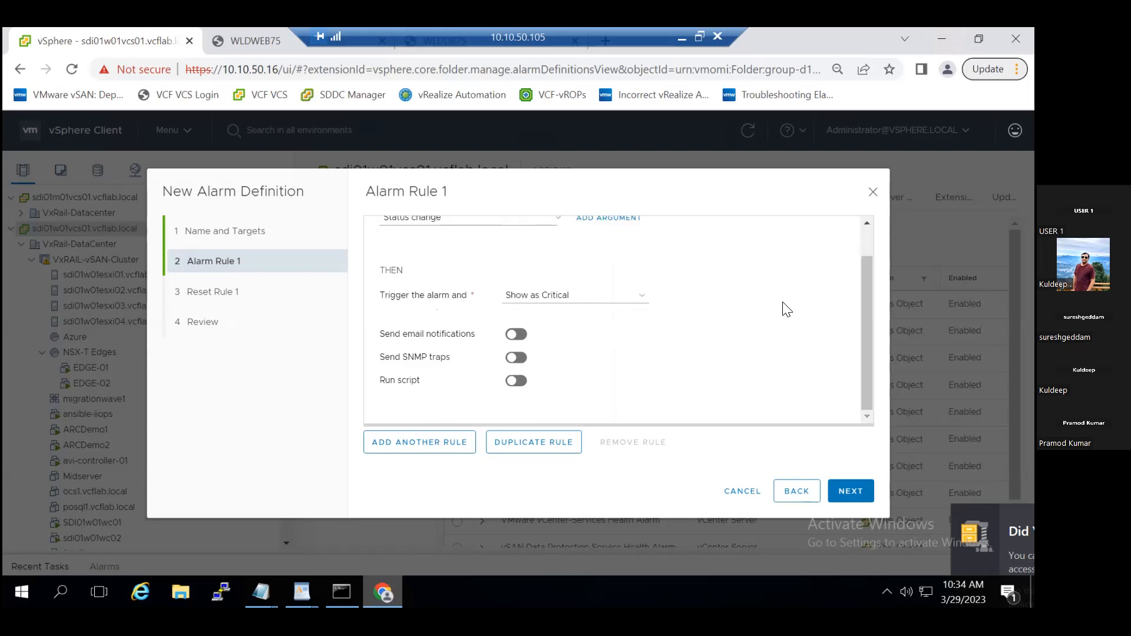
scroll(784, 309, "up", 1)
left_click(744, 491)
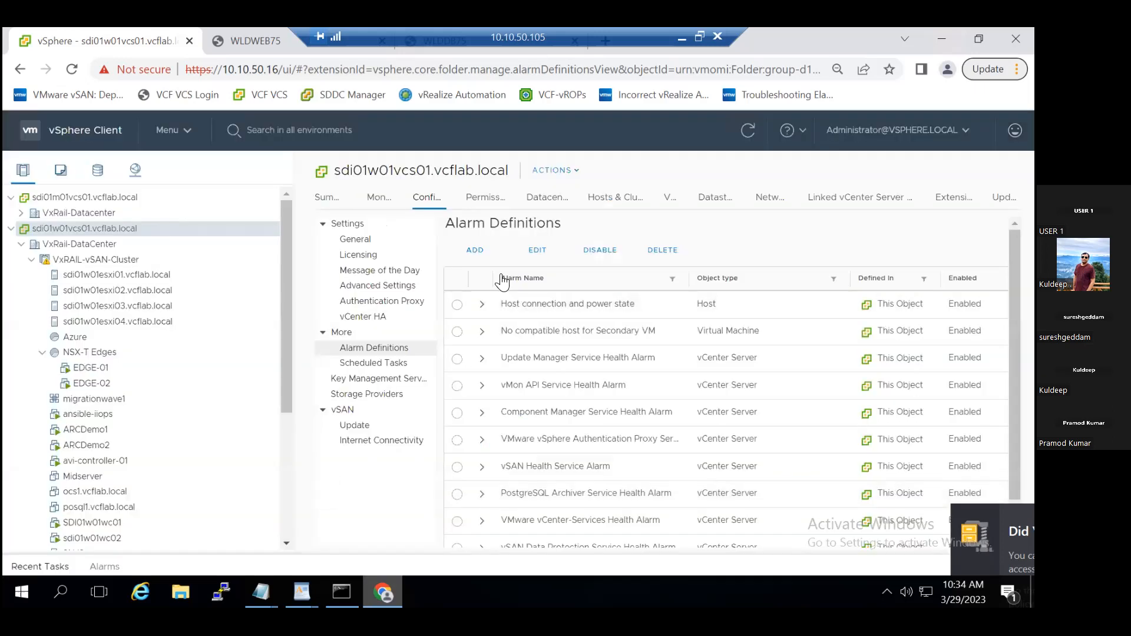
- Start a new alarm definition named "Vm Power Status" with the description "VM shutdown" and continue to the alarm rule
left_click(476, 251)
left_click(515, 226)
left_click(623, 269)
left_click(594, 277)
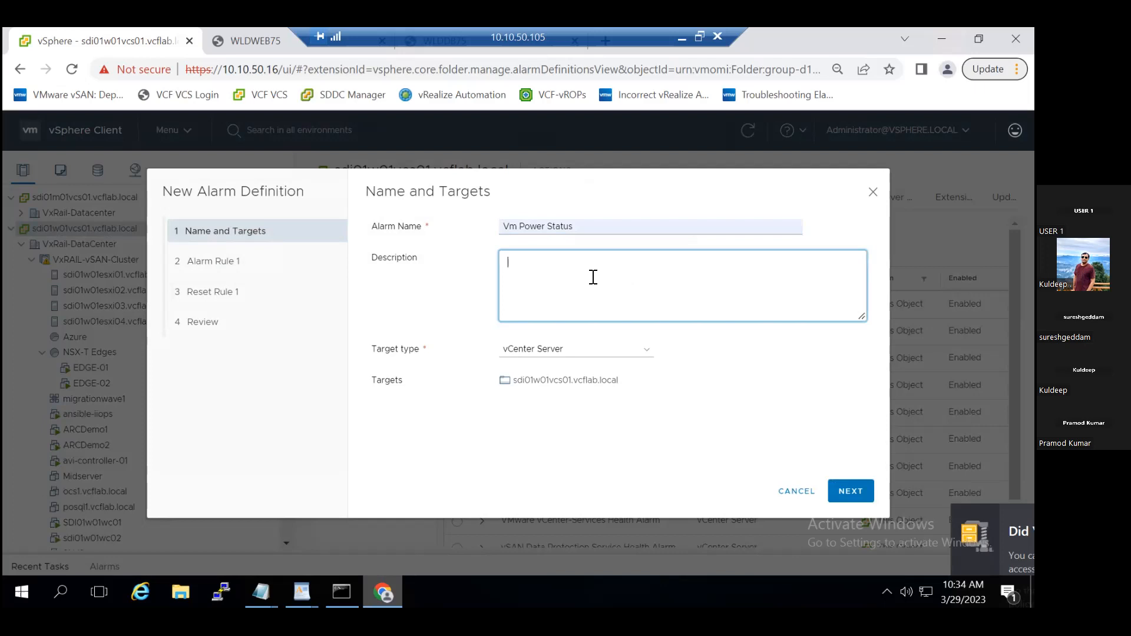
type("VM shutdown")
left_click(843, 496)
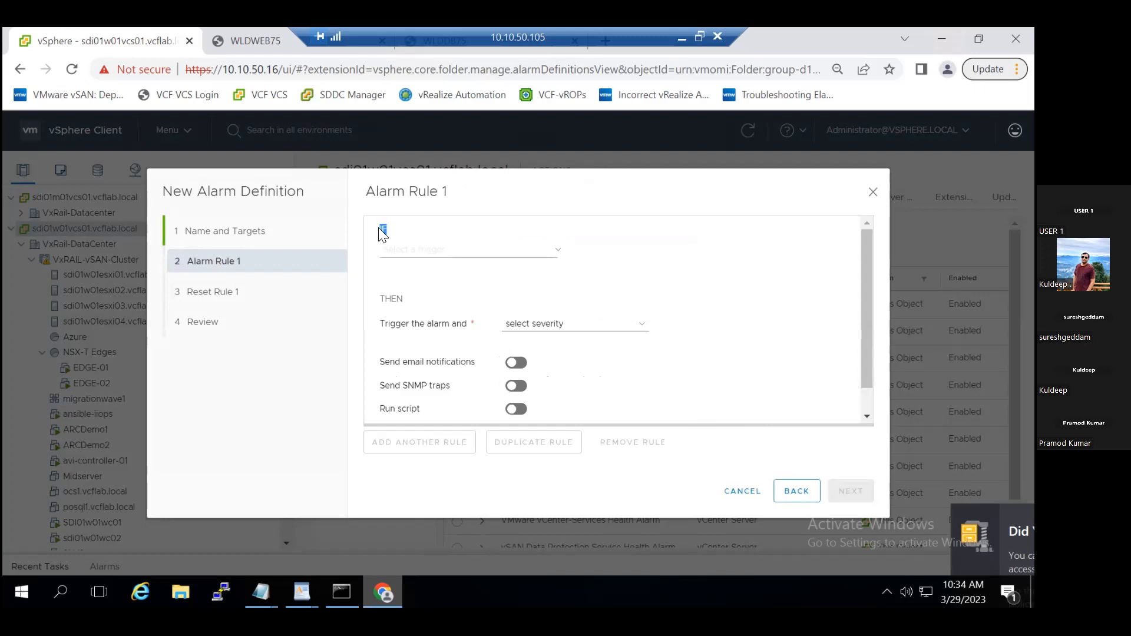
- Search the vCenter Server triggers for "Power", check the Others group, and cancel the alarm definition
left_click(418, 252)
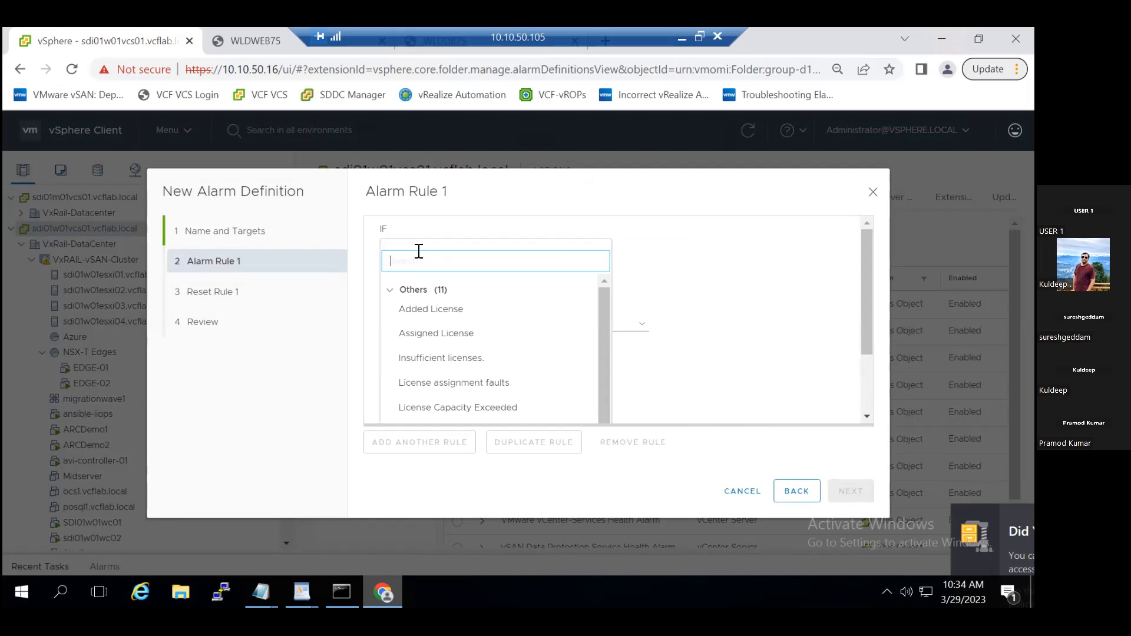
type("Power")
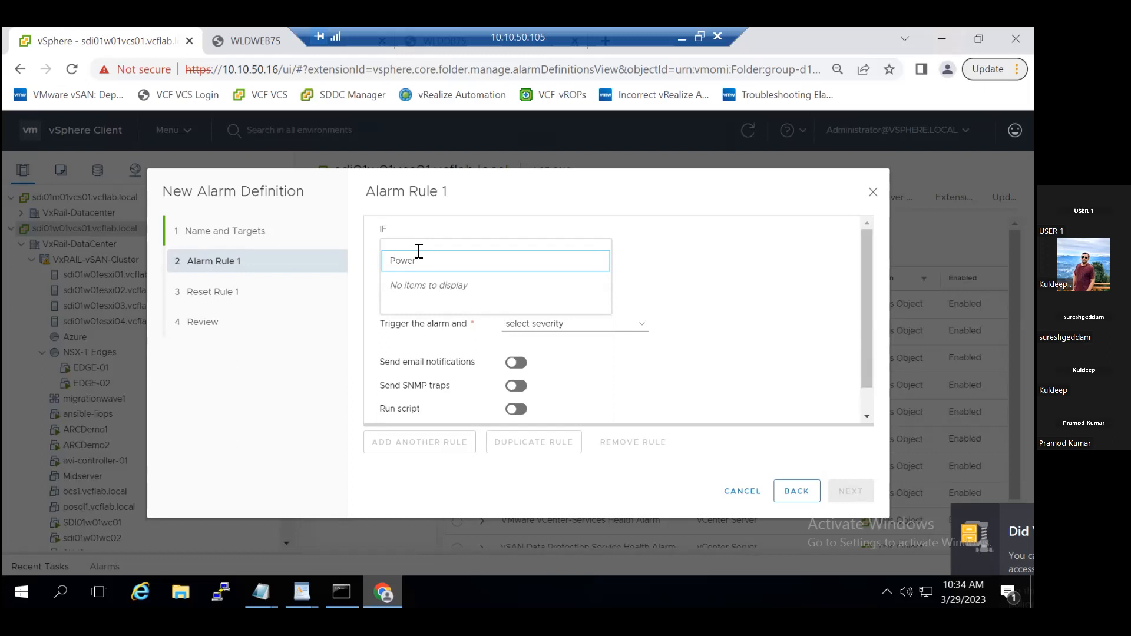
key("BackSpace")
key("BackSpace")
key("BackSpace")
key("BackSpace")
key("BackSpace")
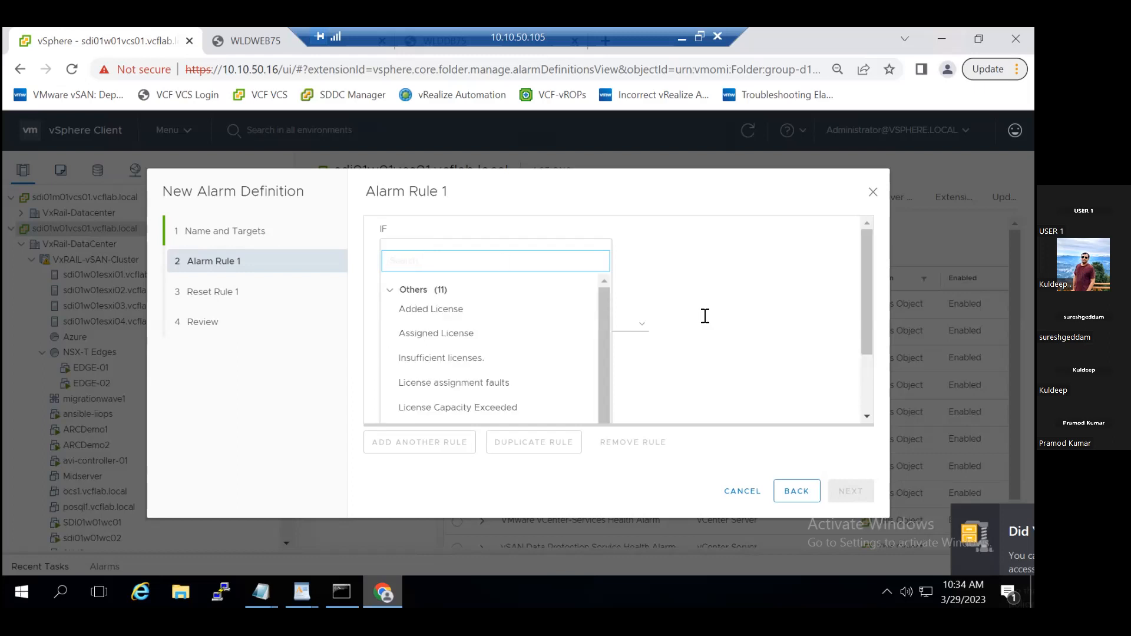
left_click(390, 292)
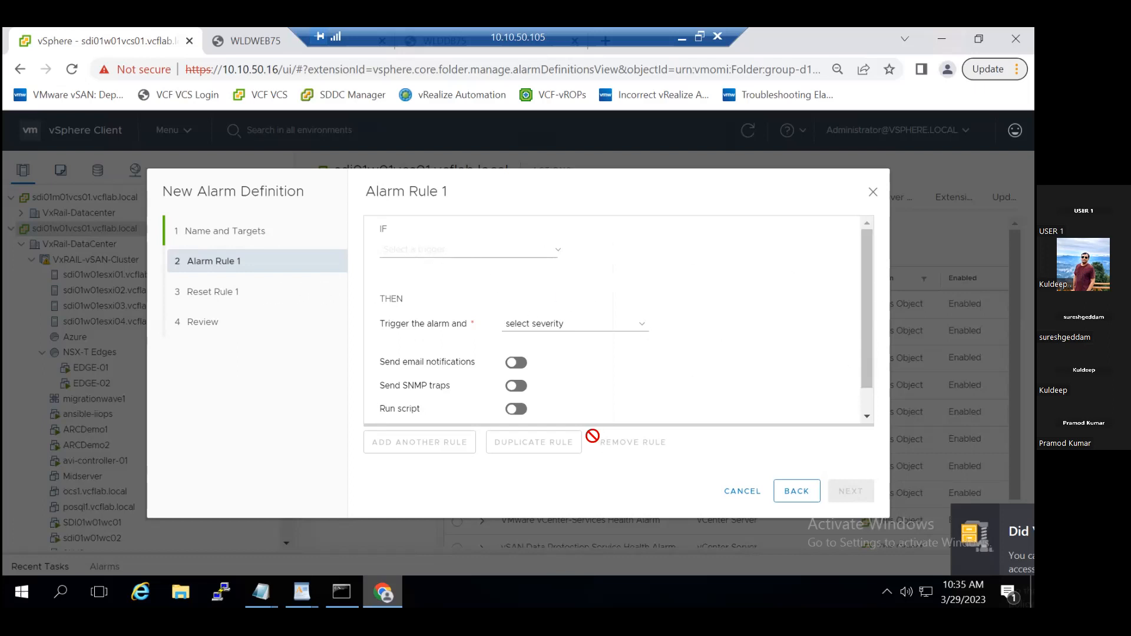
left_click(451, 251)
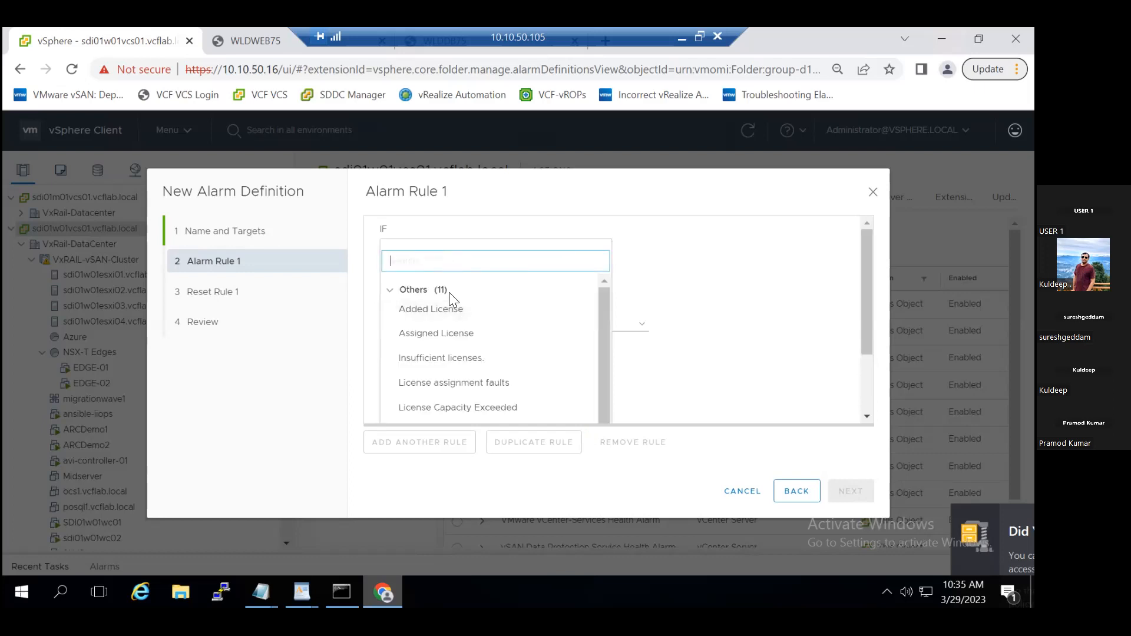
left_click(390, 289)
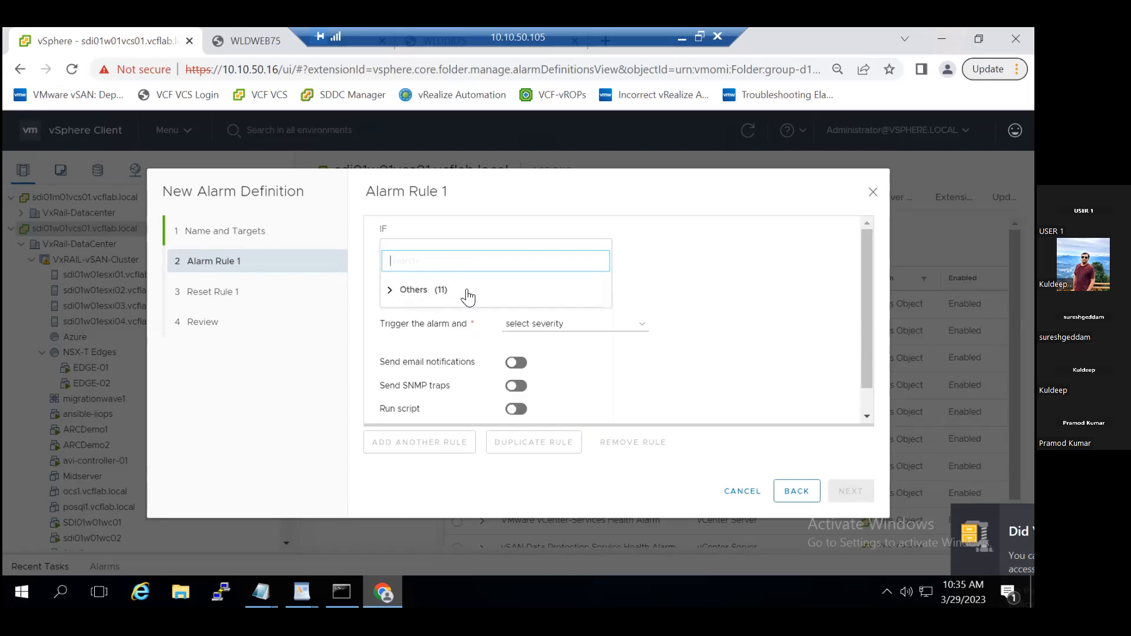
left_click(743, 493)
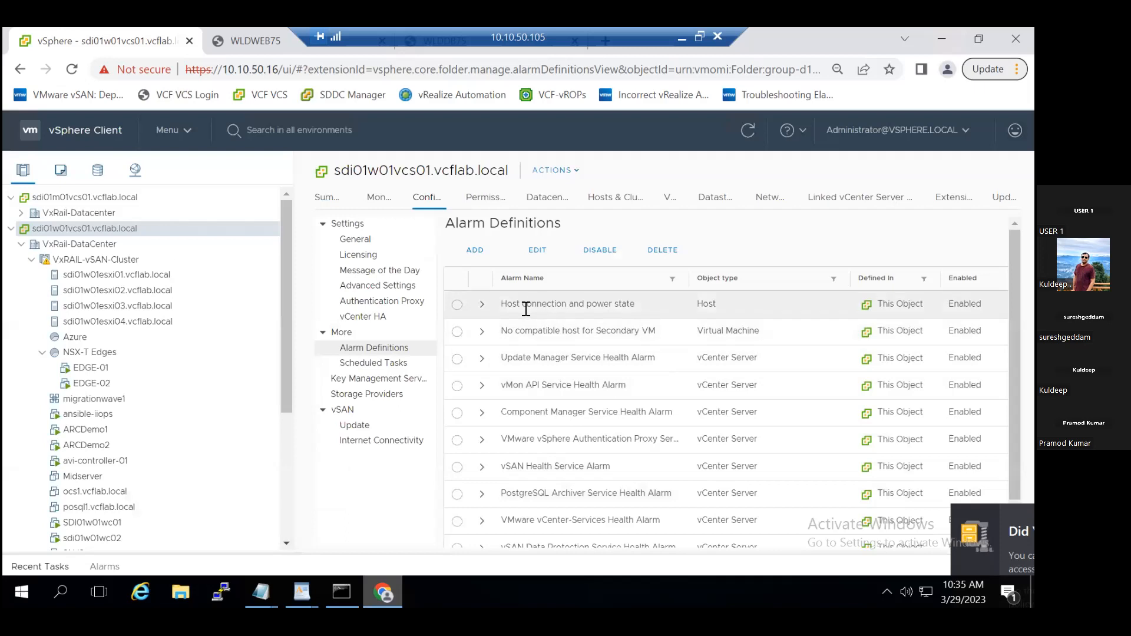
- Open the "Host connection and power state" alarm for editing, check its target type, and cancel without changes
left_click(458, 305)
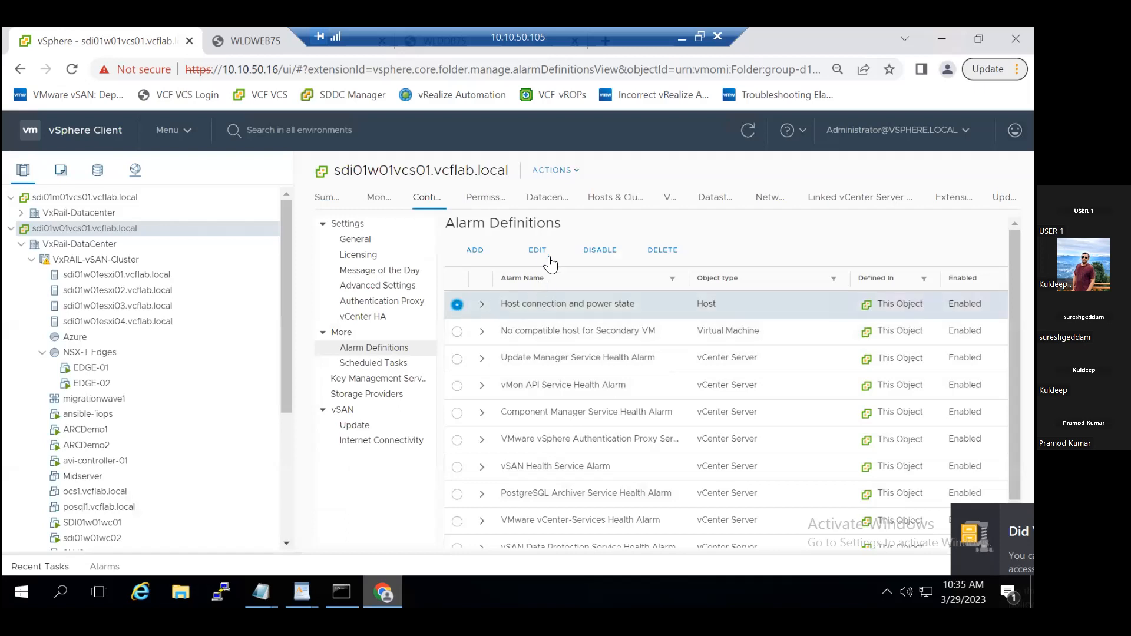
left_click(543, 250)
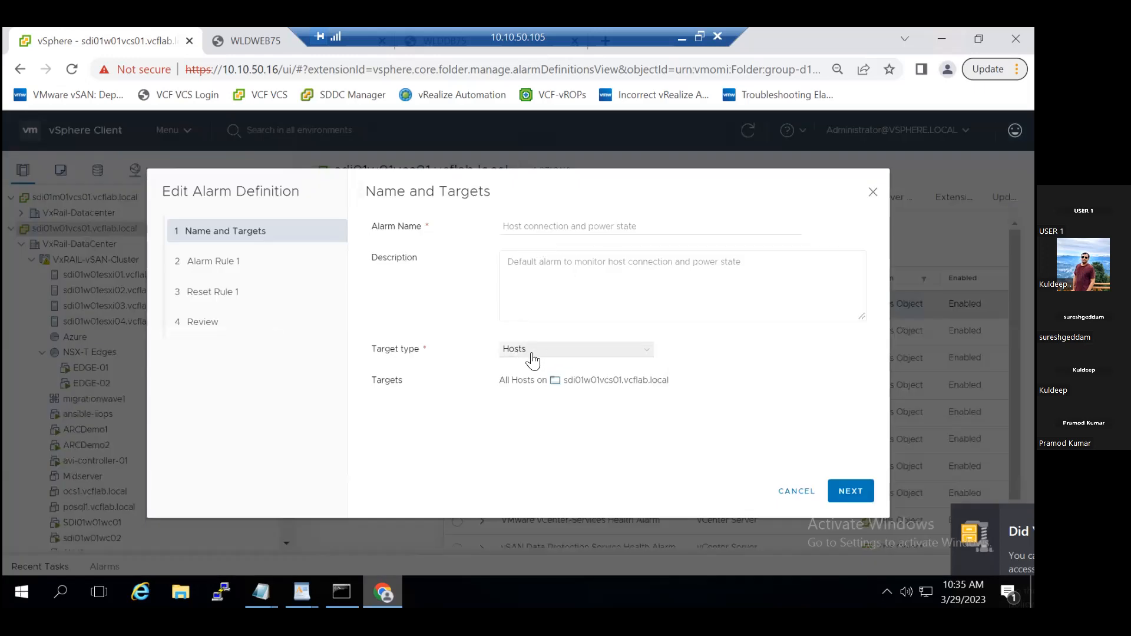
left_click(802, 495)
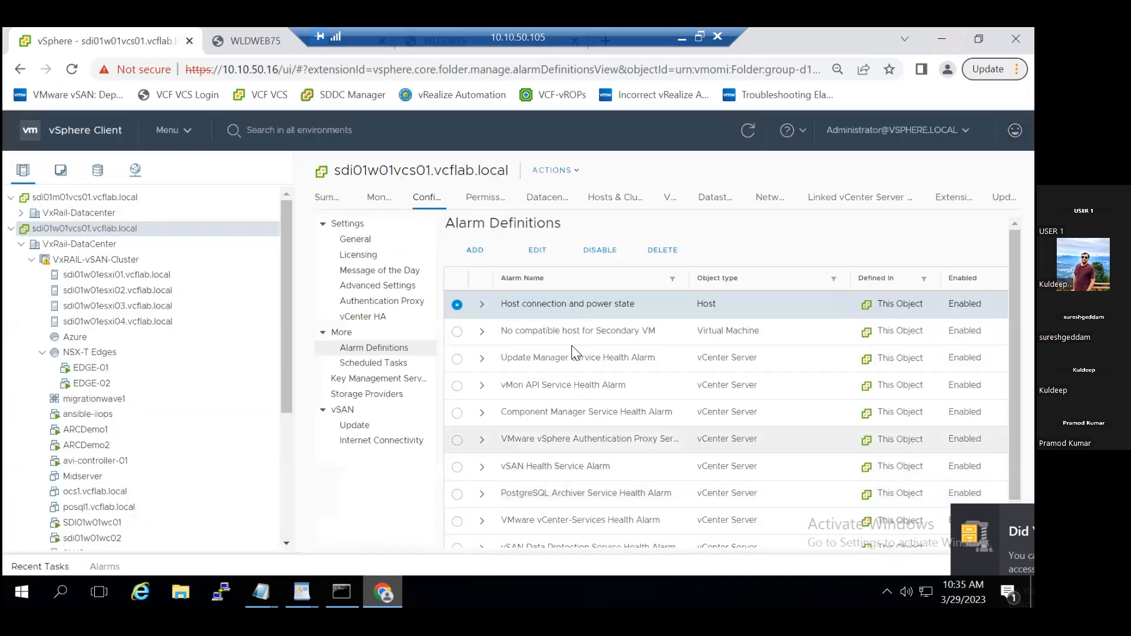
- Start a new alarm definition named "Vm Power Status" with description "VM shutdown" and target type Virtual Machines
left_click(482, 257)
left_click(530, 227)
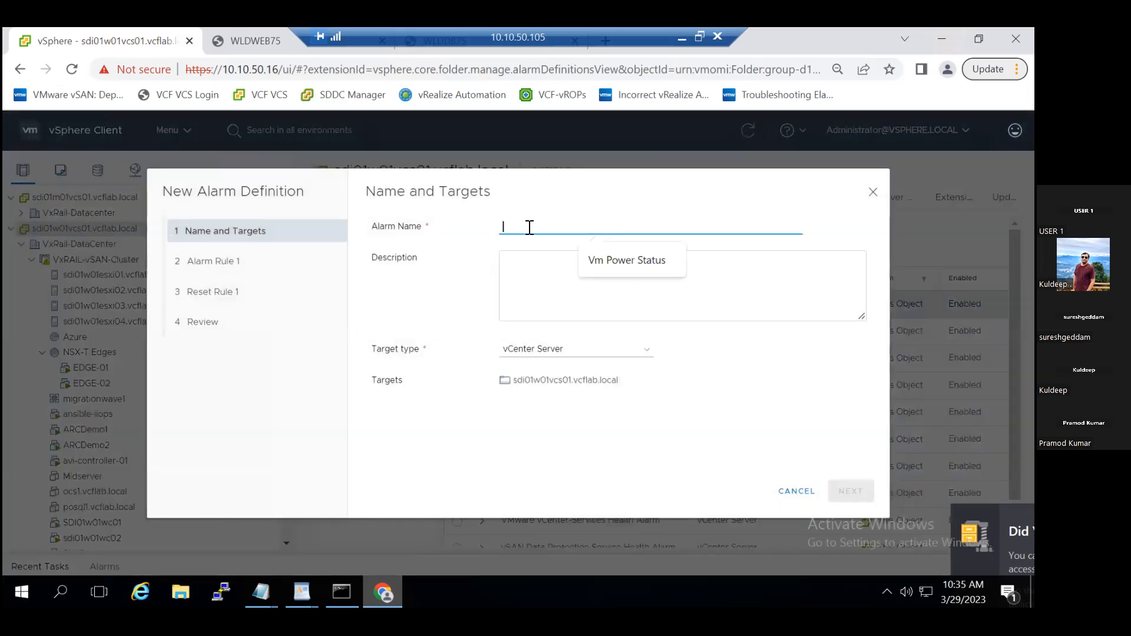
left_click(608, 261)
left_click(597, 266)
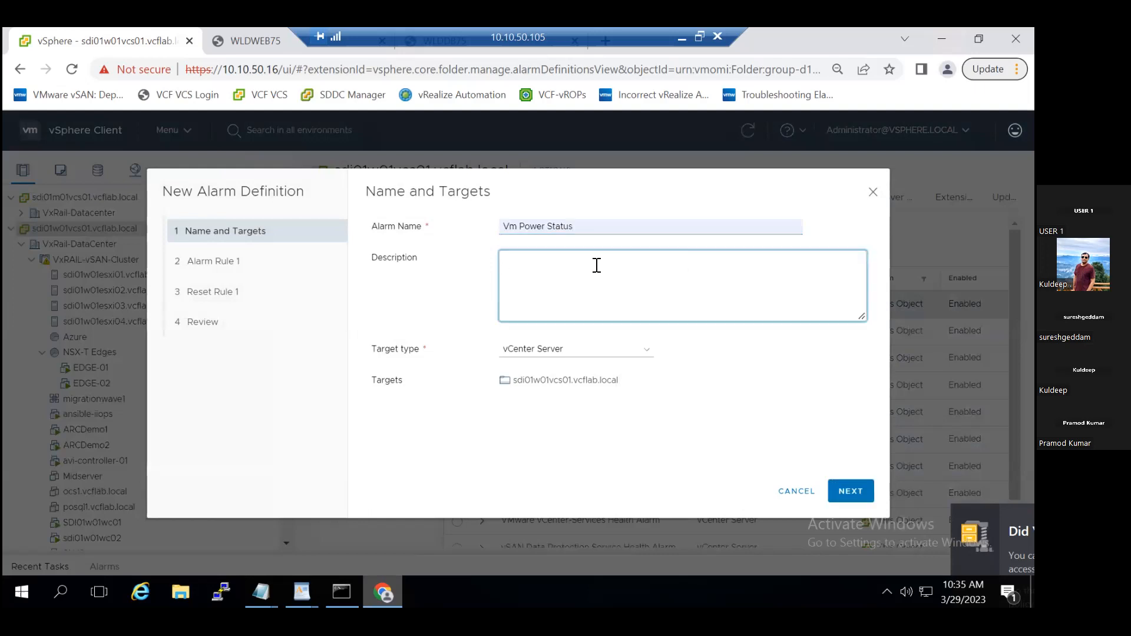
type("VM shutdown")
left_click(600, 349)
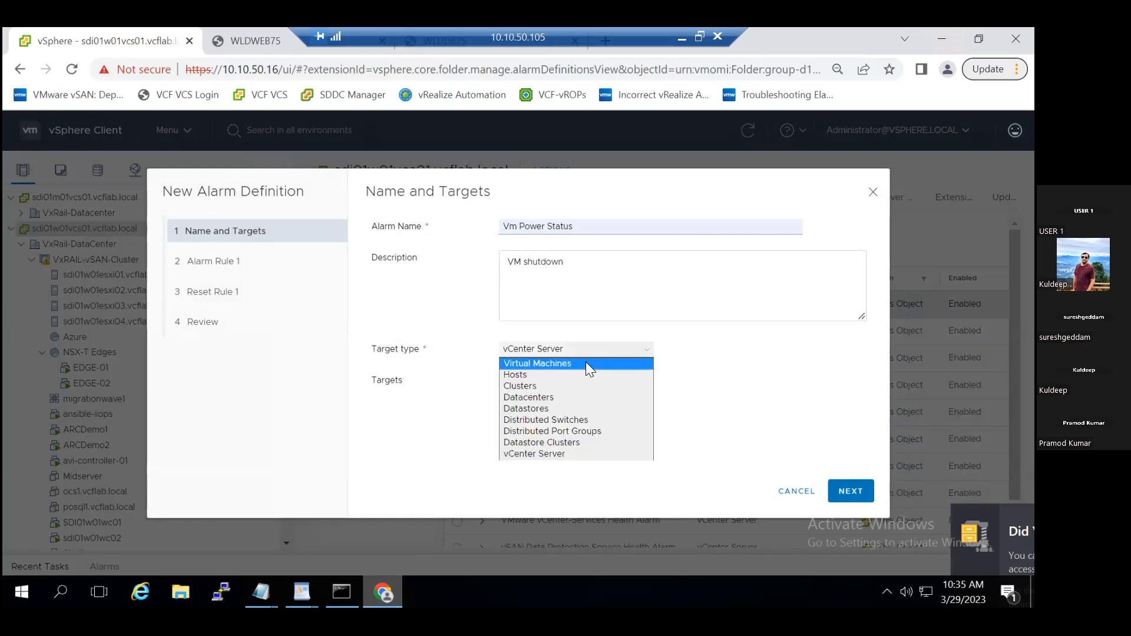
left_click(596, 364)
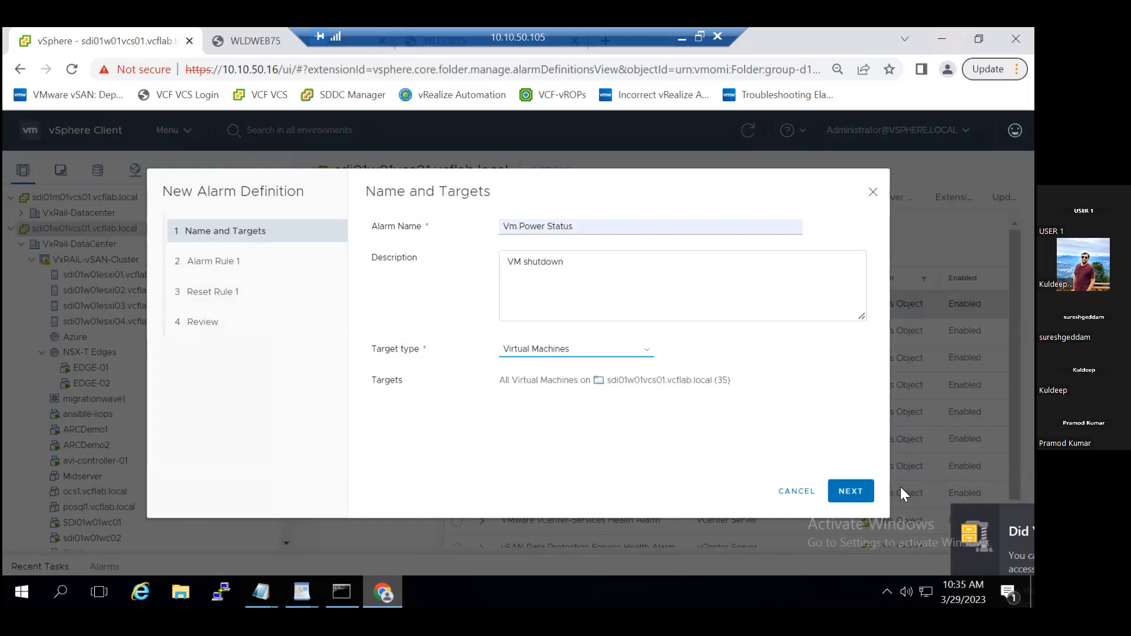
- Set the alarm rule to trigger on "VM powered off" with the severity Show as Critical
left_click(863, 493)
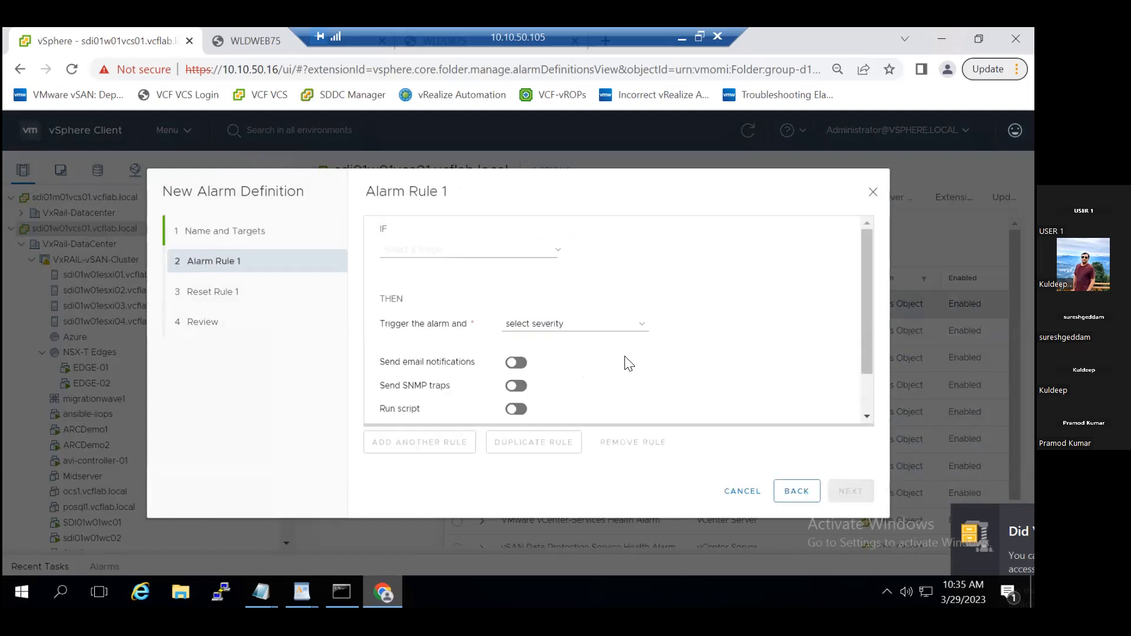
left_click(560, 252)
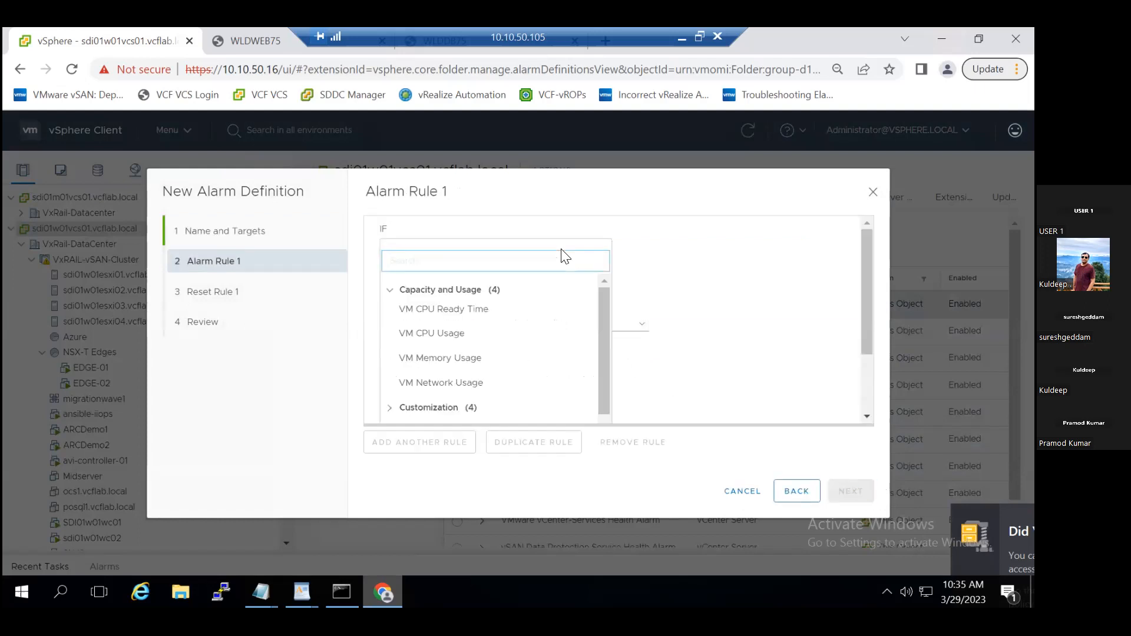
left_click_drag(602, 323, 604, 422)
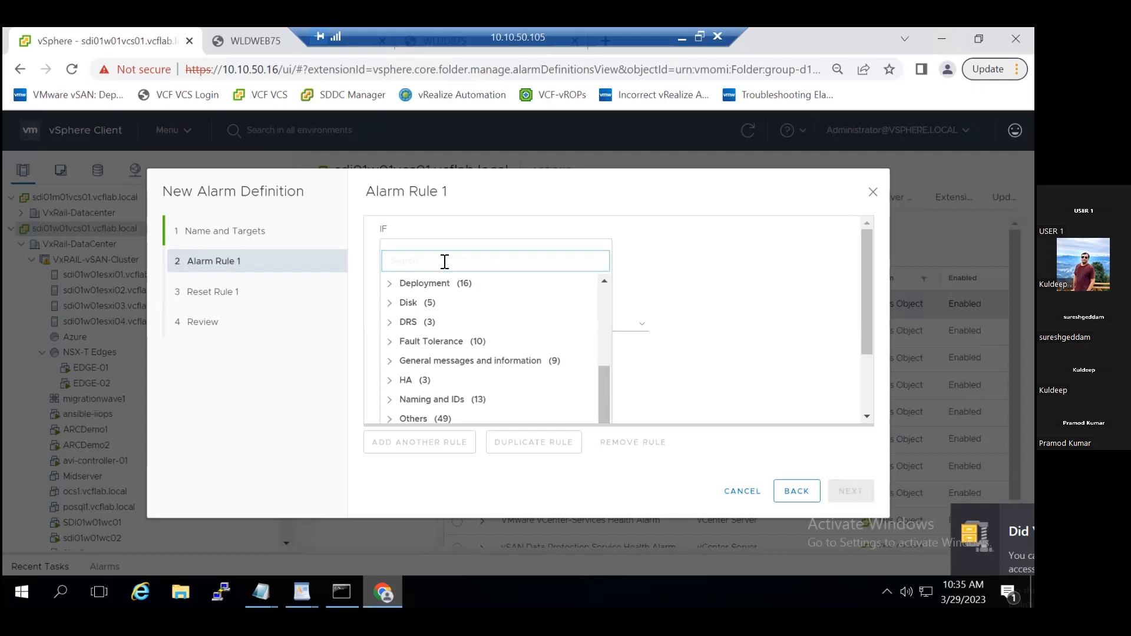
type("Pow")
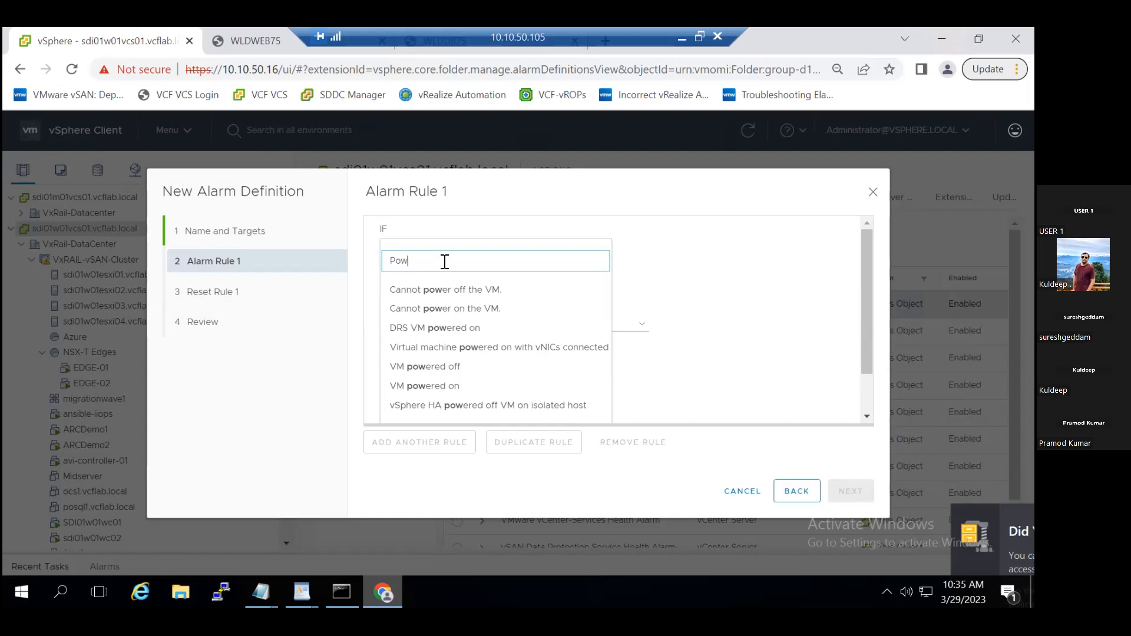
left_click(436, 367)
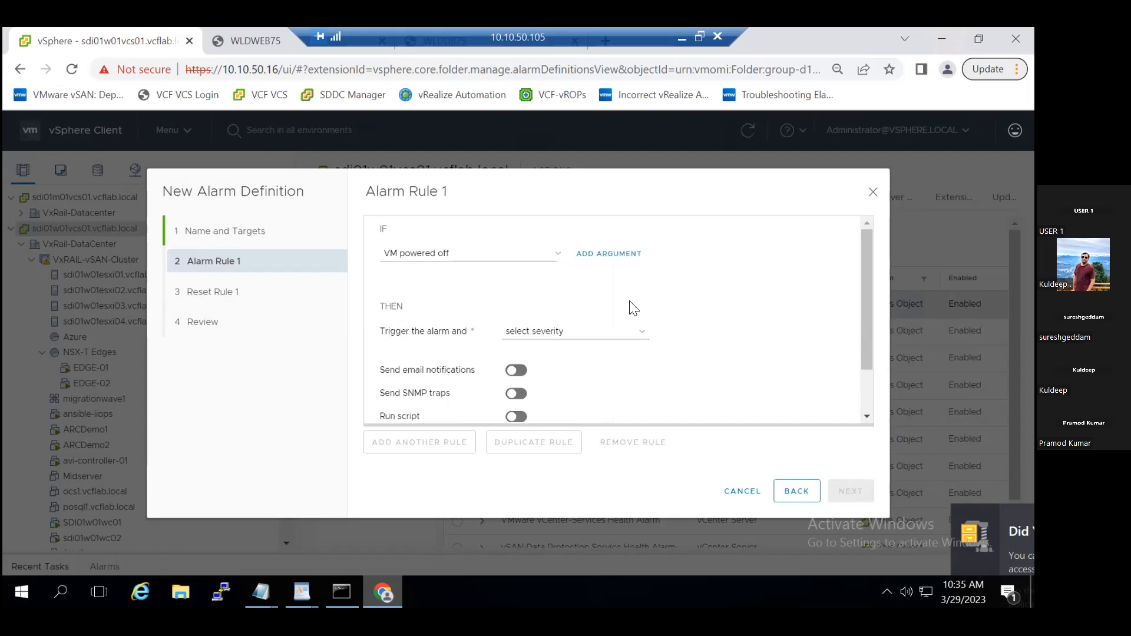
left_click(623, 337)
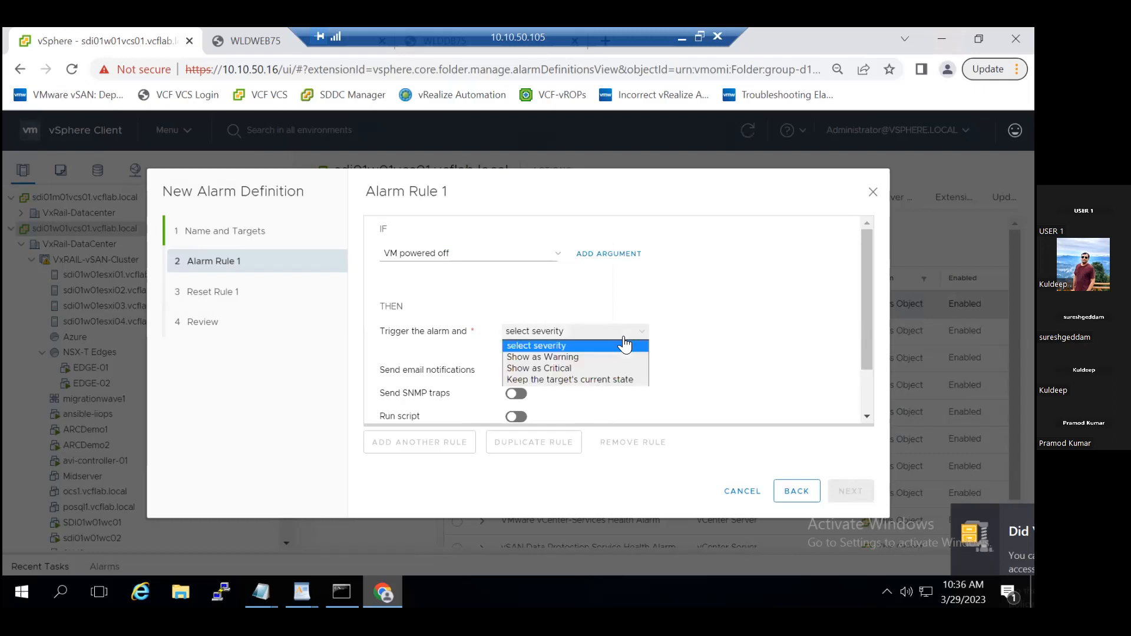
left_click(591, 368)
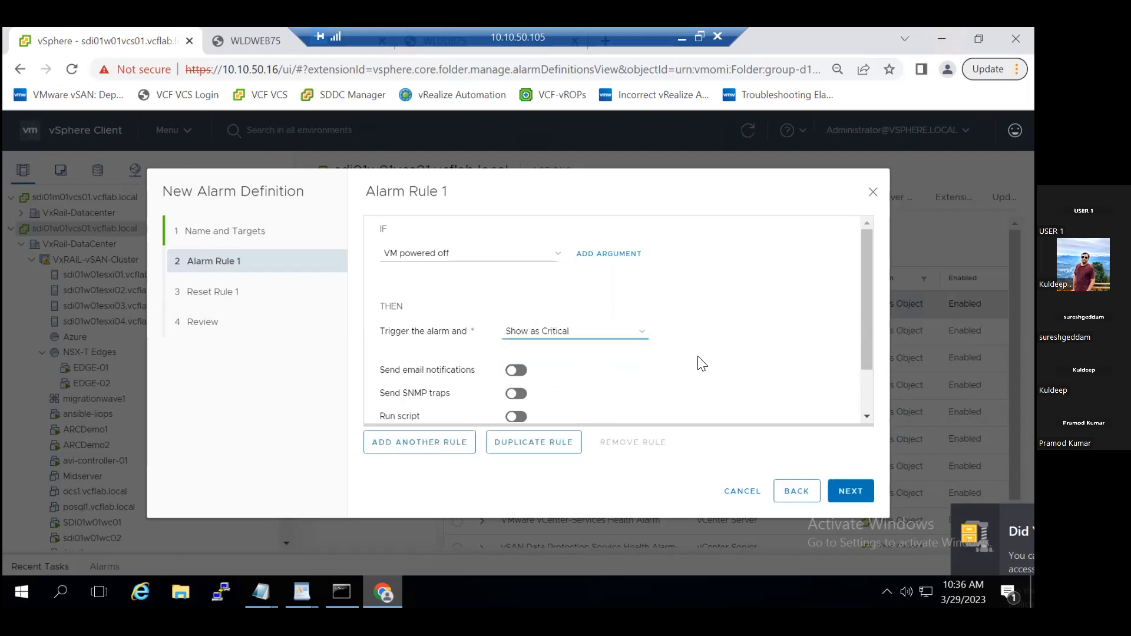
- Check the fields offered for the alarm rule's email notifications, leaving the notifications switched off
scroll(702, 363, "down", 1)
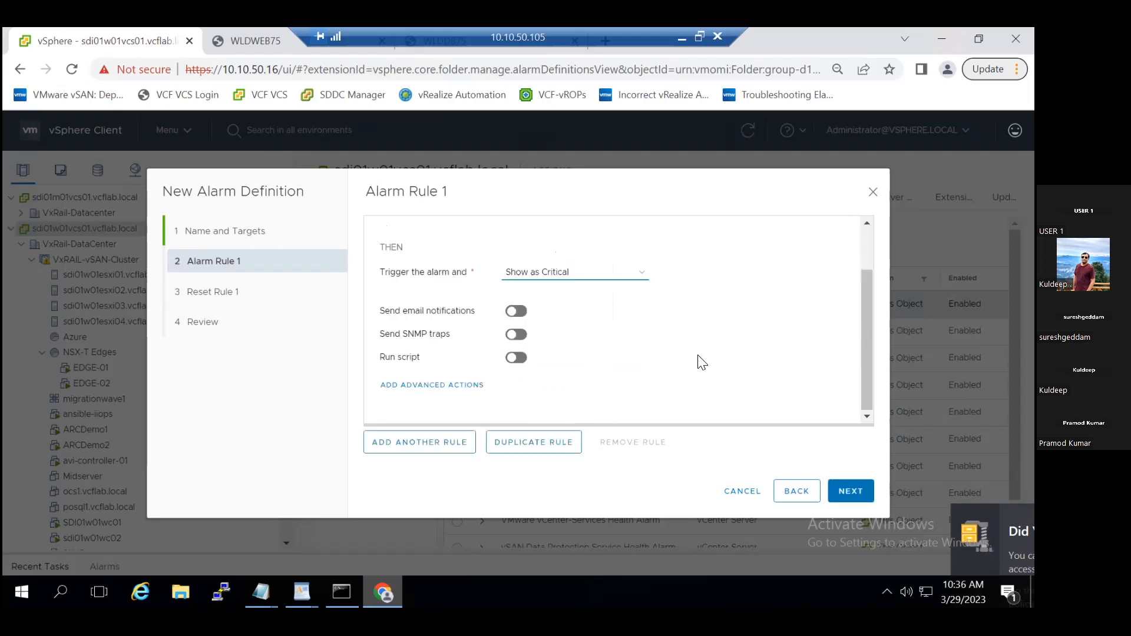
left_click(516, 311)
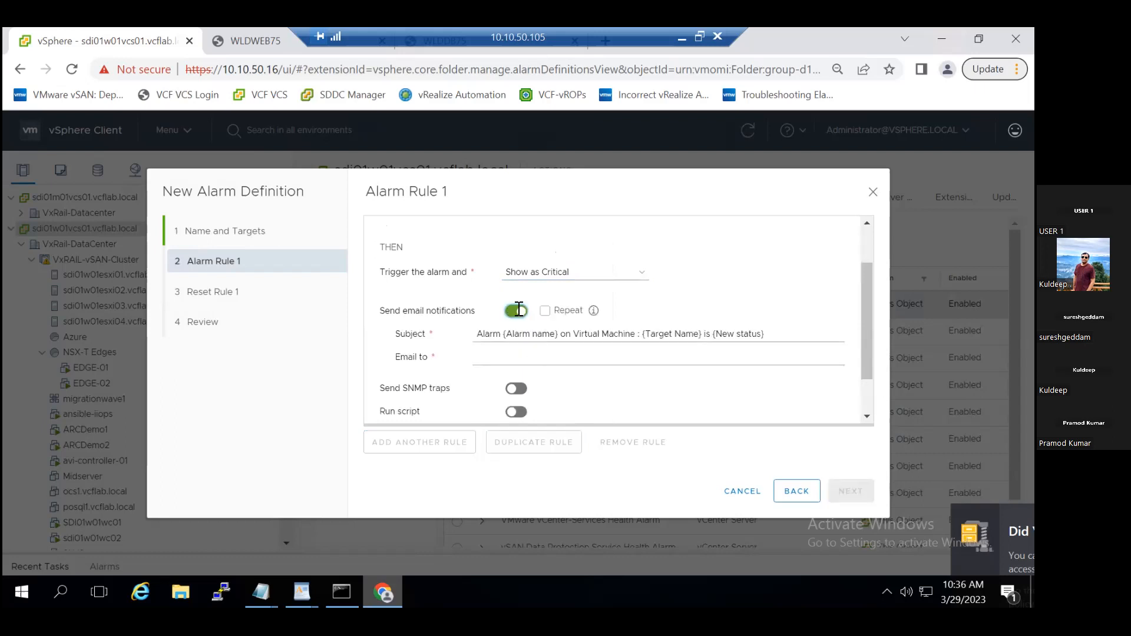
left_click(516, 311)
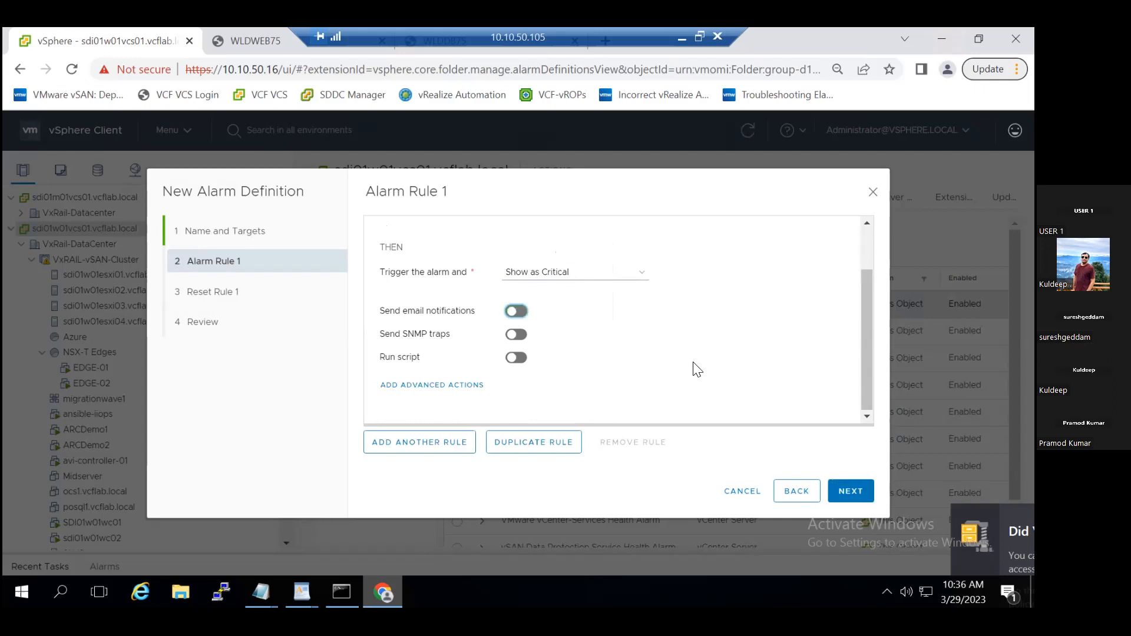
- Enable resetting the alarm to green in the reset rule and search its triggers for "VM Power On"
left_click(832, 491)
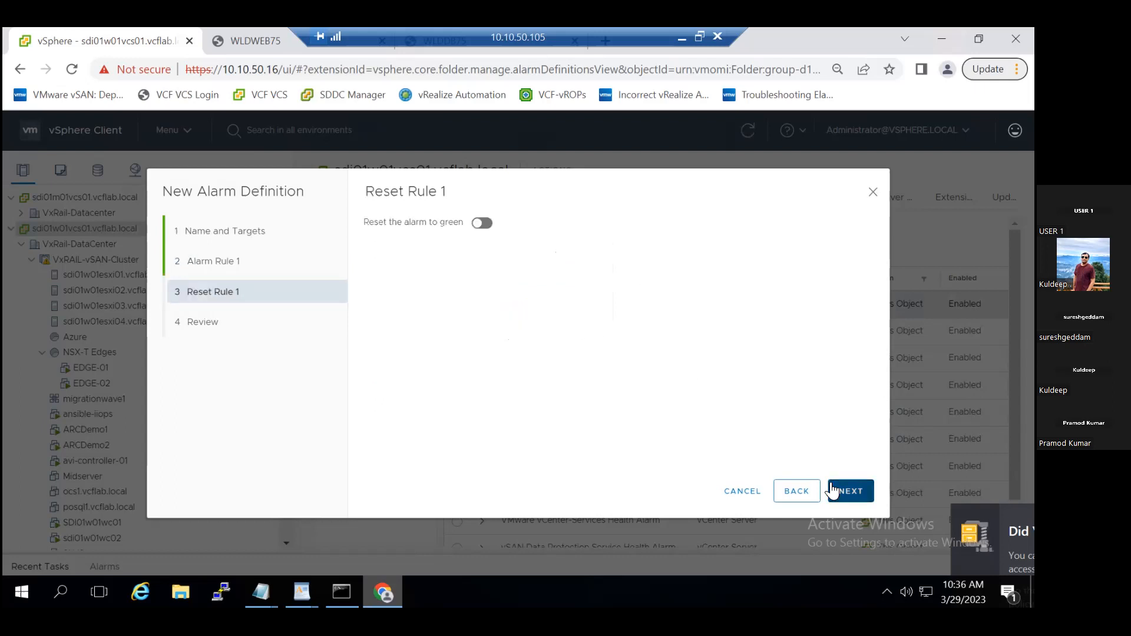
left_click(481, 223)
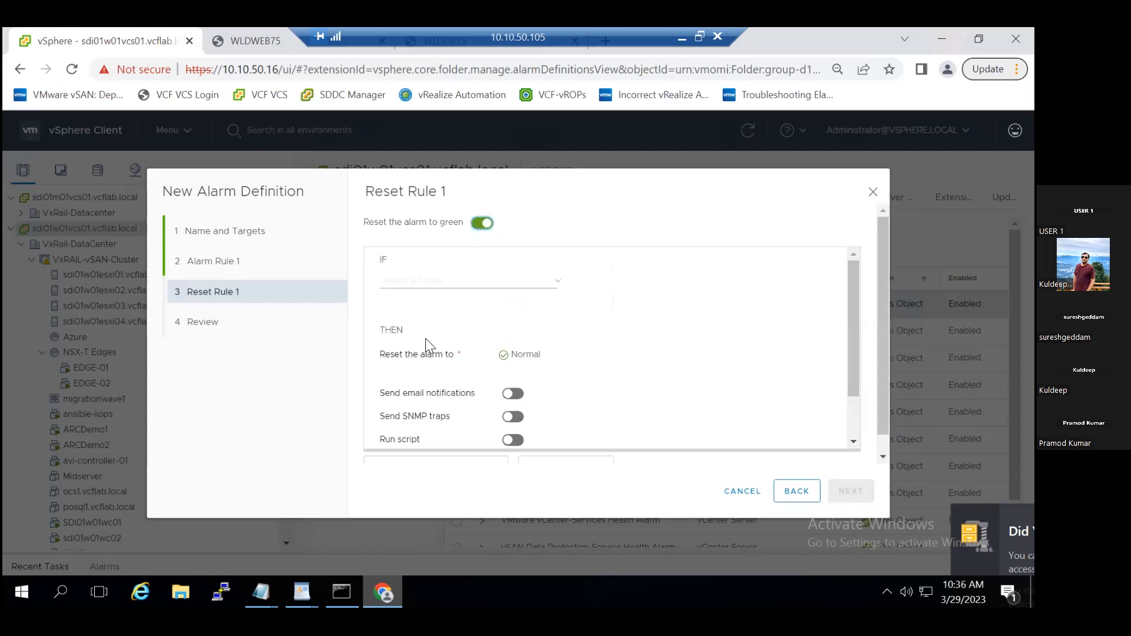
left_click(557, 289)
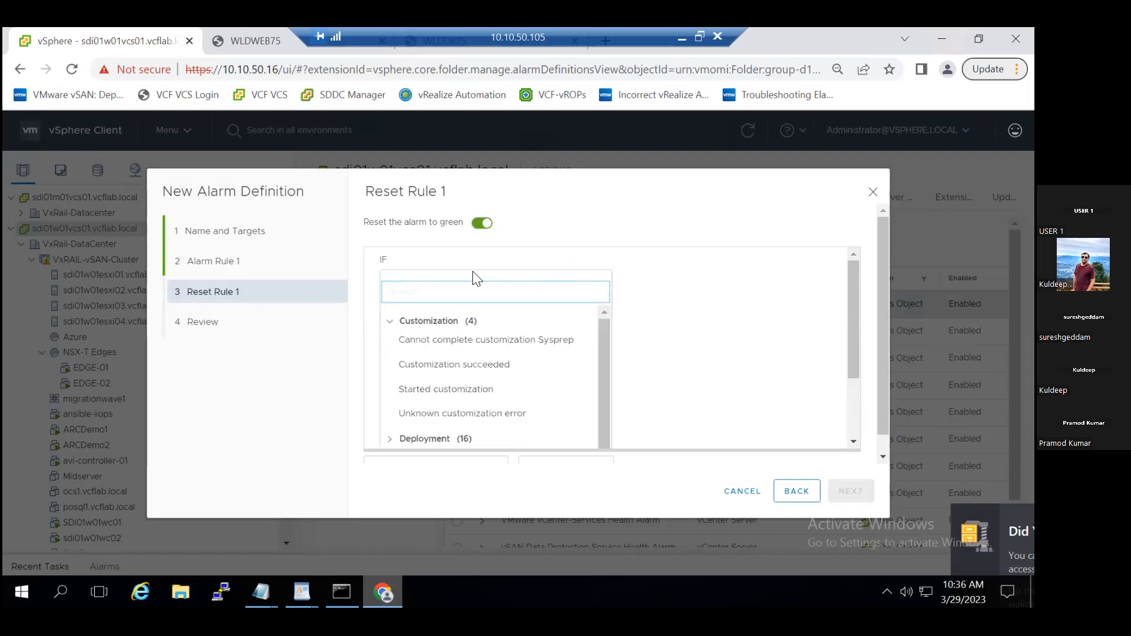
type("VM")
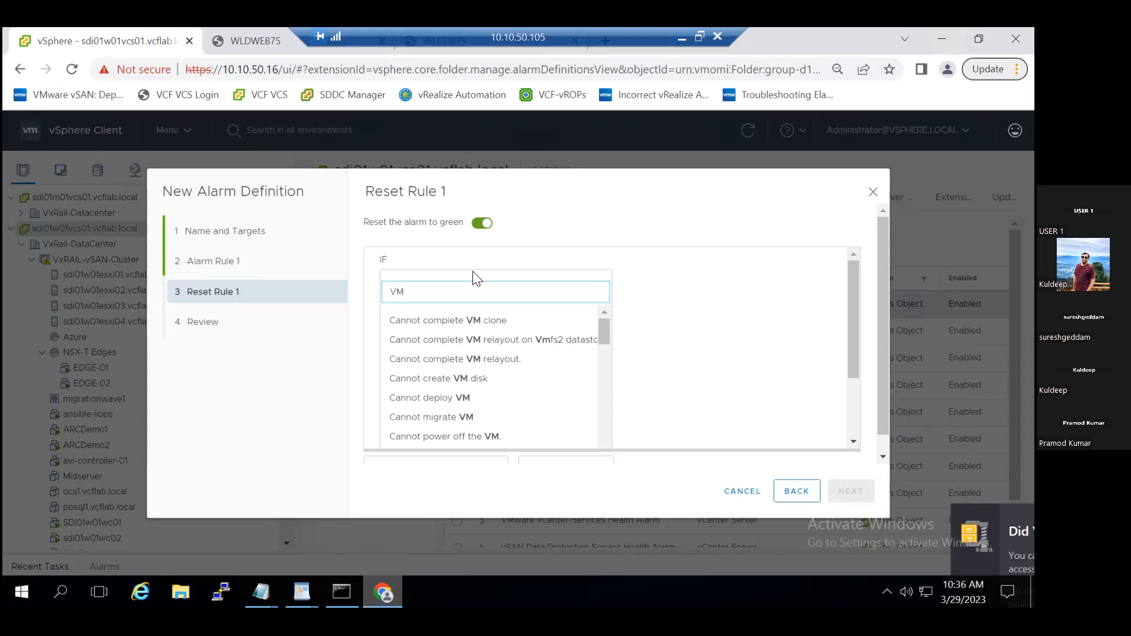
type(" Power On")
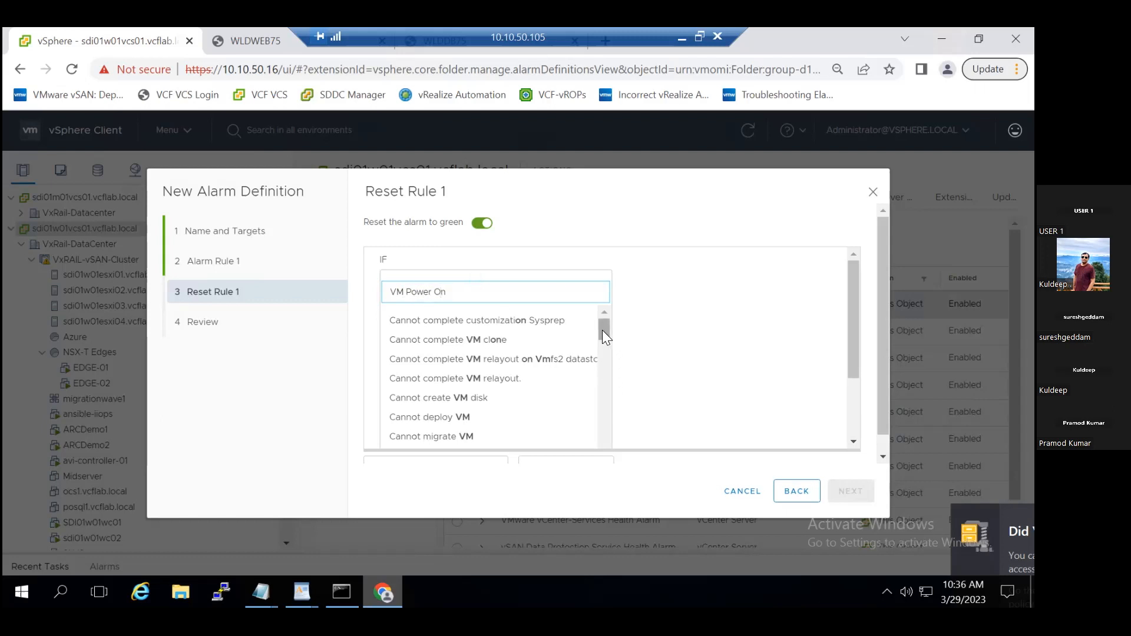
left_click_drag(604, 331, 603, 358)
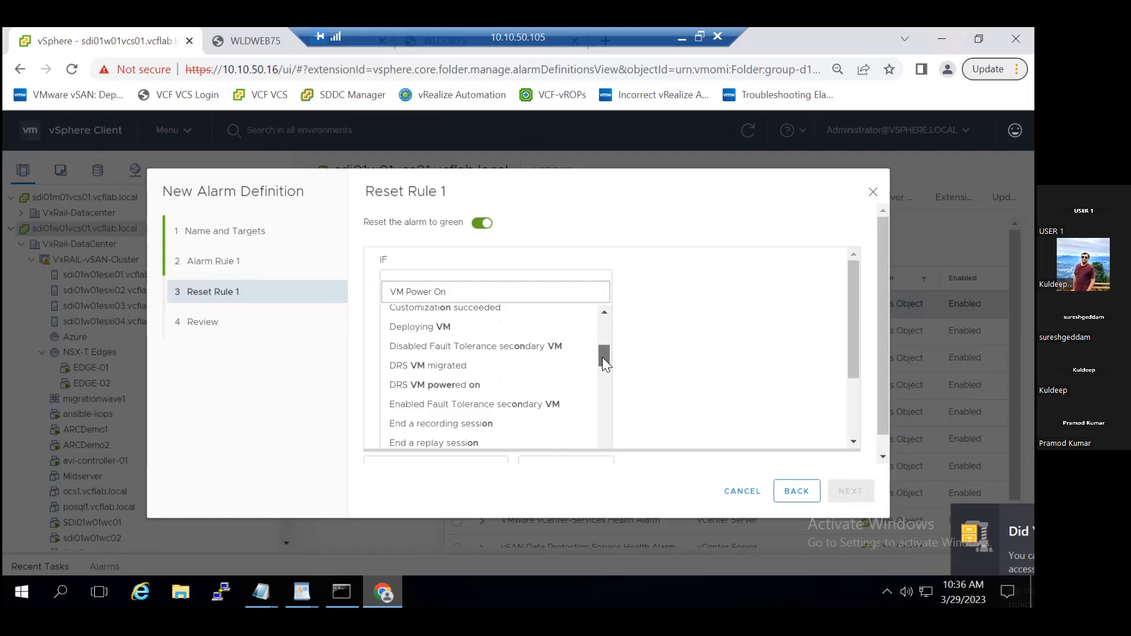
- Shorten the reset rule's trigger search to "Power On" and look through the matching triggers
left_click_drag(407, 291, 379, 291)
left_click(371, 298)
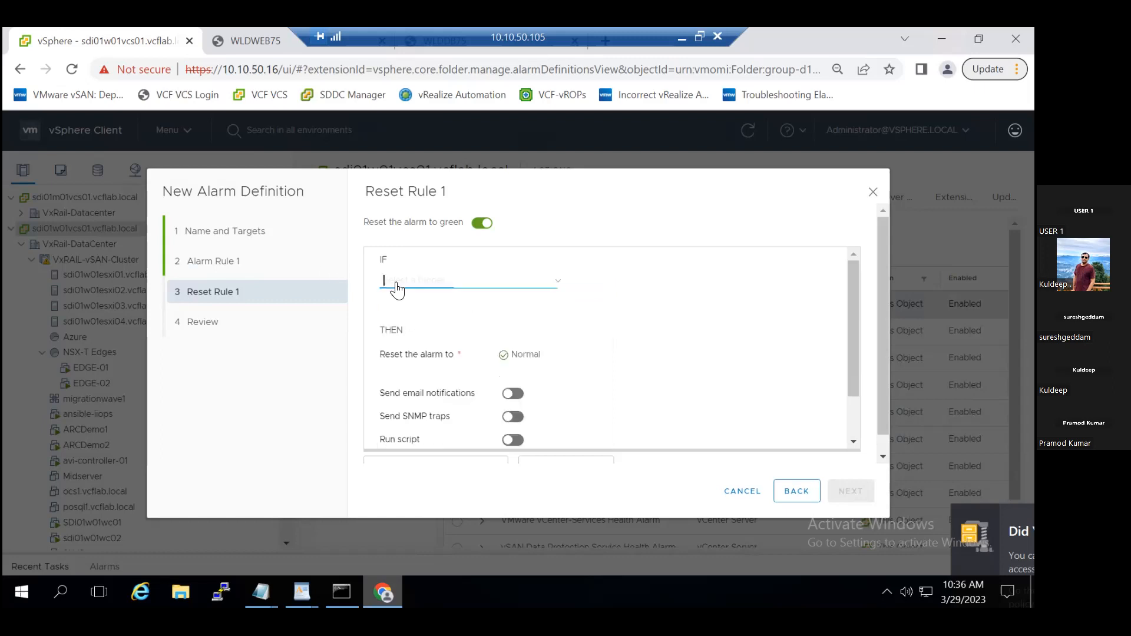
left_click(386, 281)
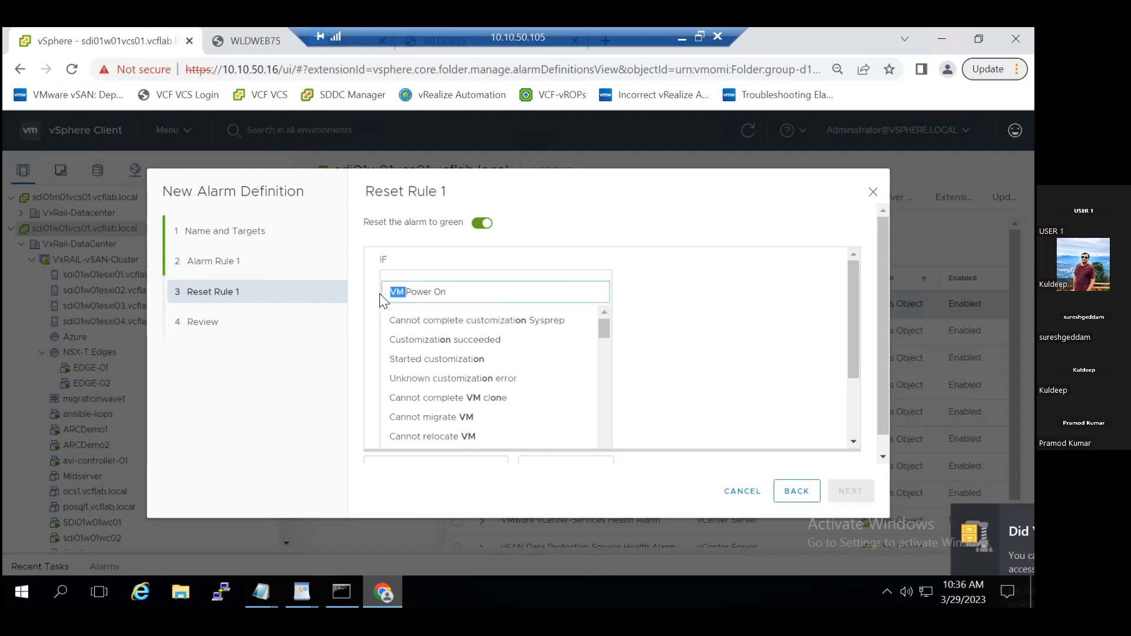
key("BackSpace")
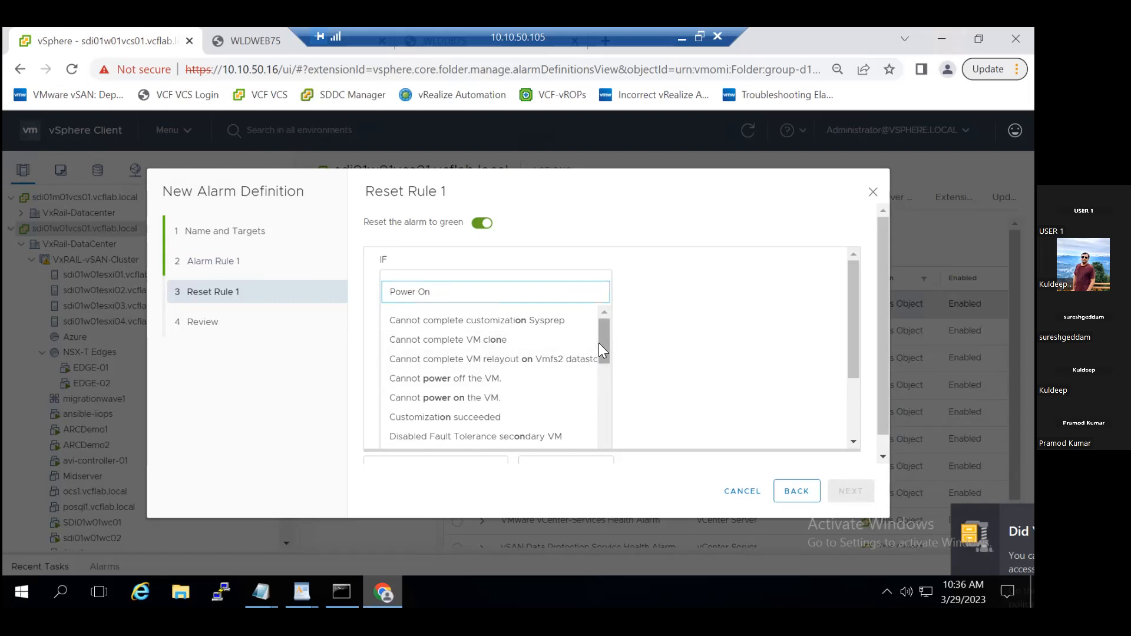
left_click_drag(604, 344, 597, 428)
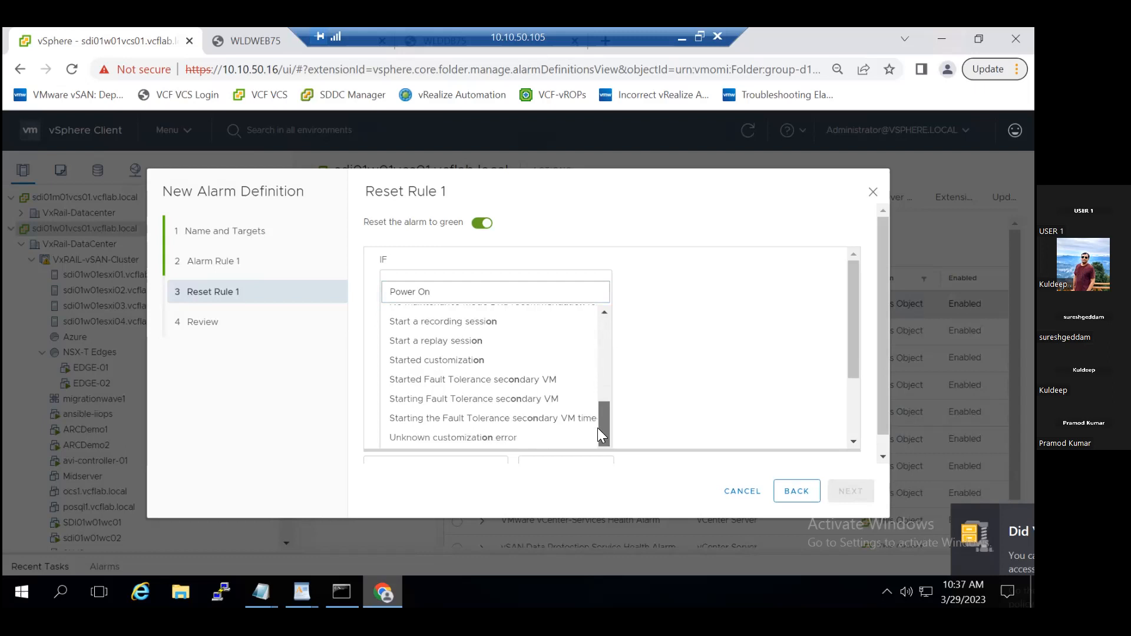
left_click(663, 330)
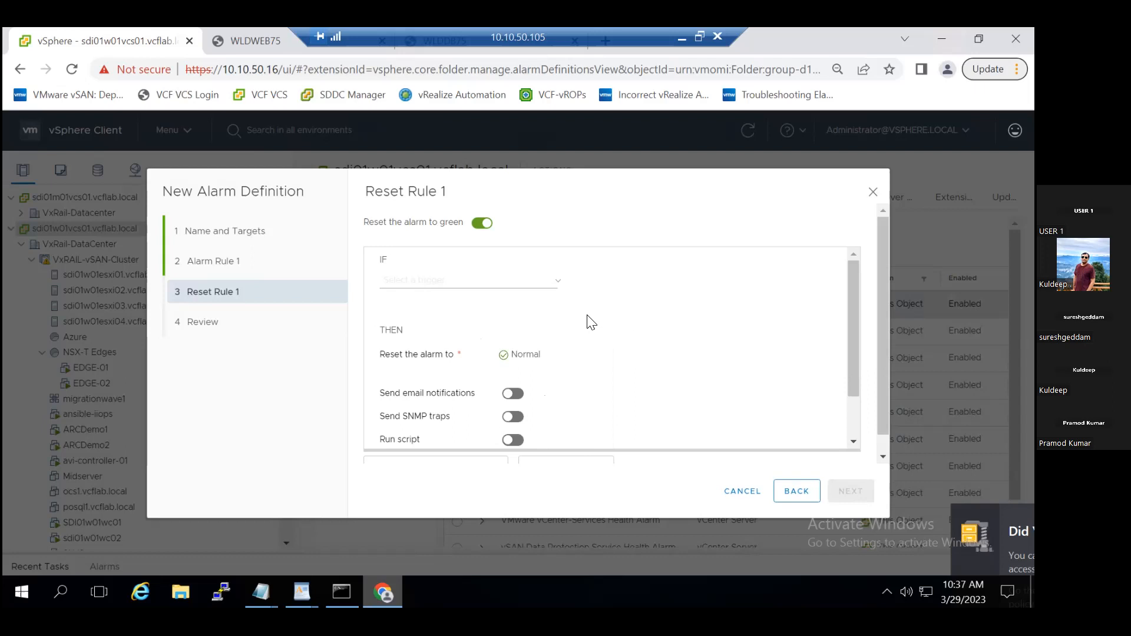
left_click(444, 282)
type("Power On")
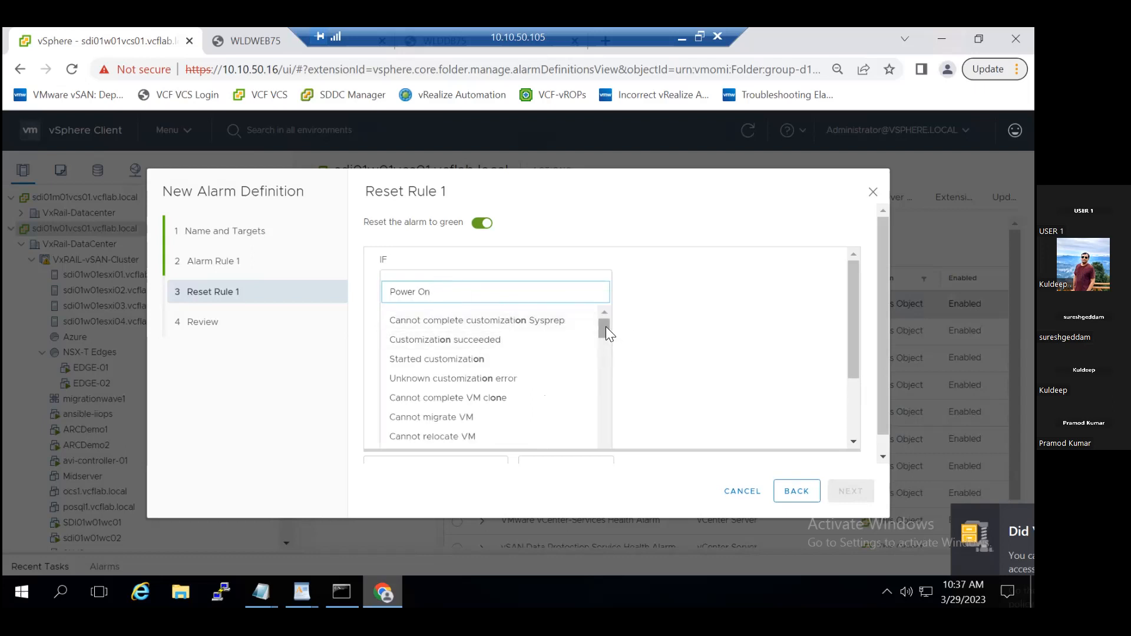
scroll(597, 327, "down", 3)
left_click_drag(596, 329, 596, 337)
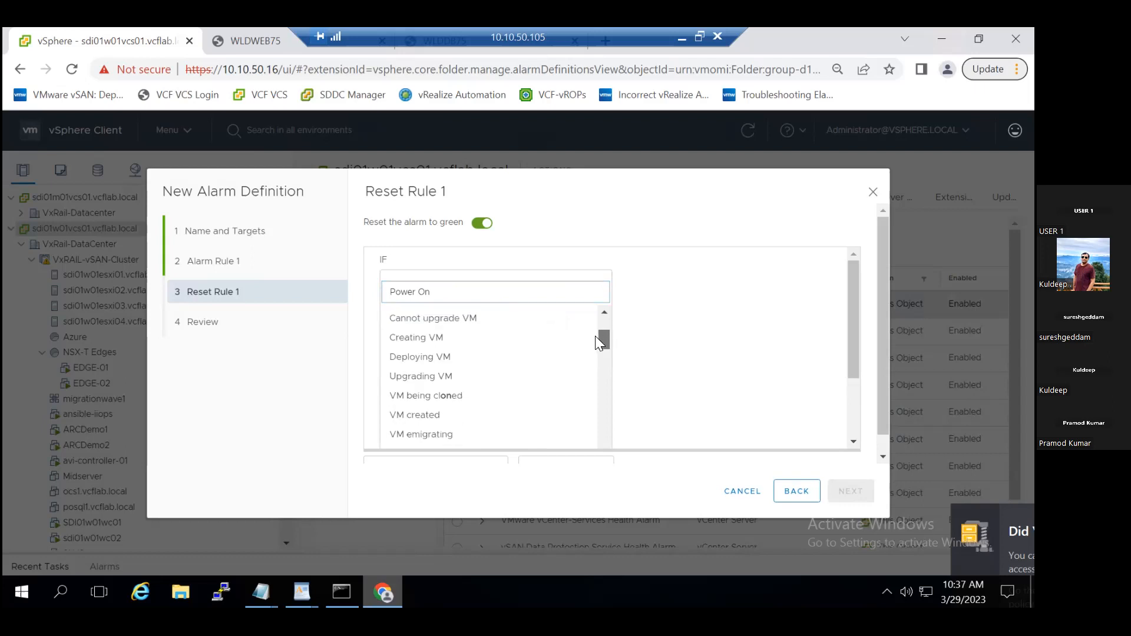
- Clear the trigger search and browse the reset rule's trigger groups for a VM power-on event
triple_click(386, 293)
key("BackSpace")
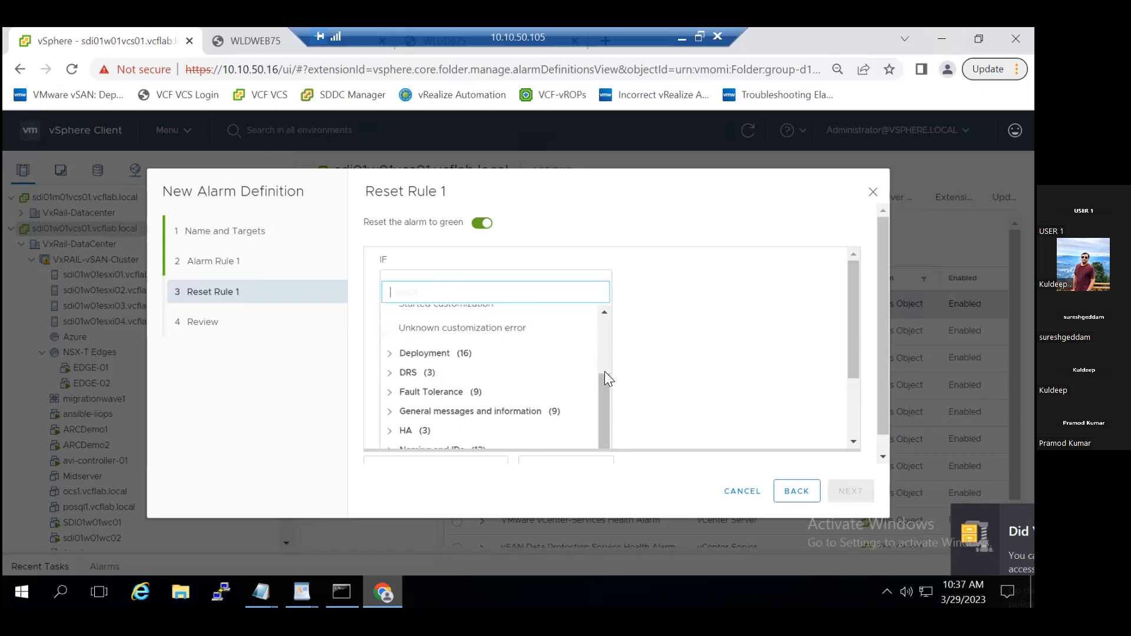
scroll(610, 323, "up", 3)
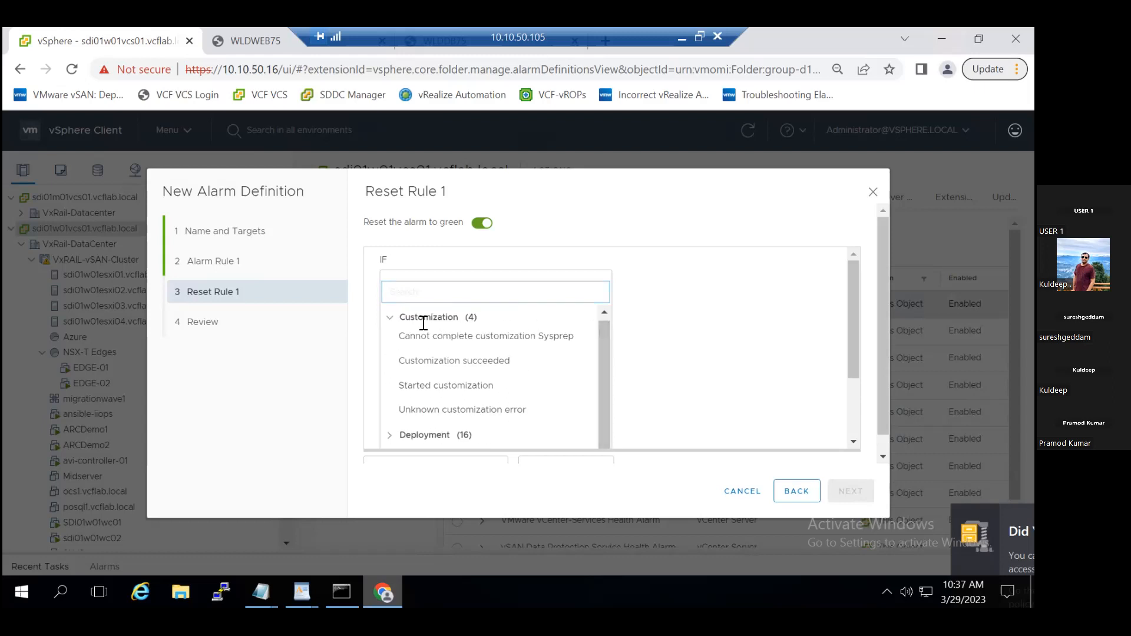
left_click(388, 319)
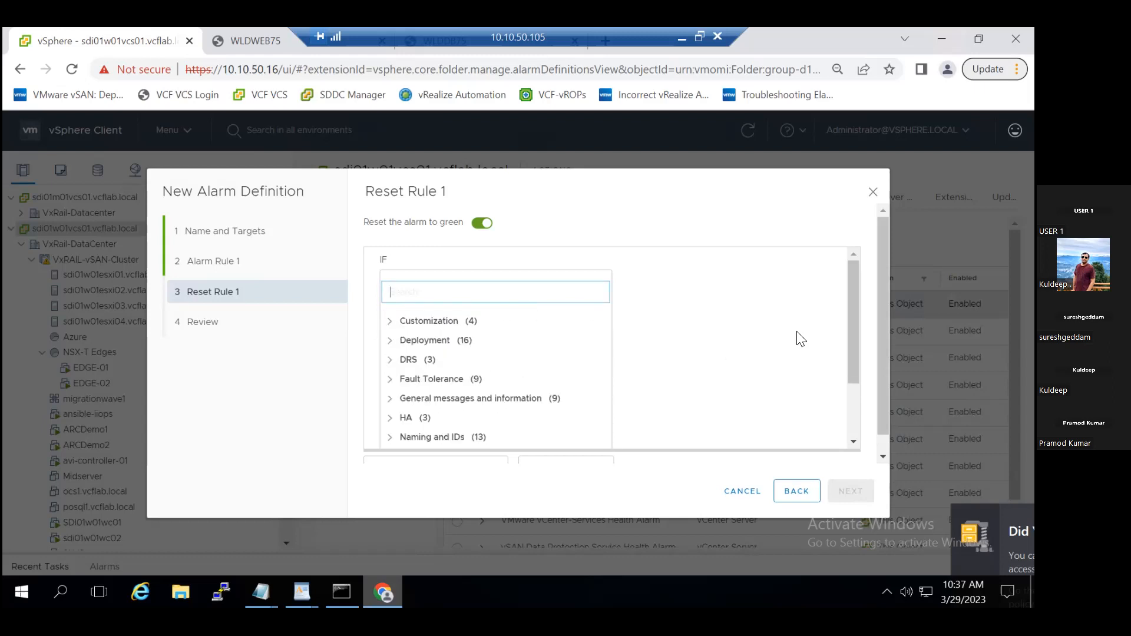
scroll(795, 339, "down", 3)
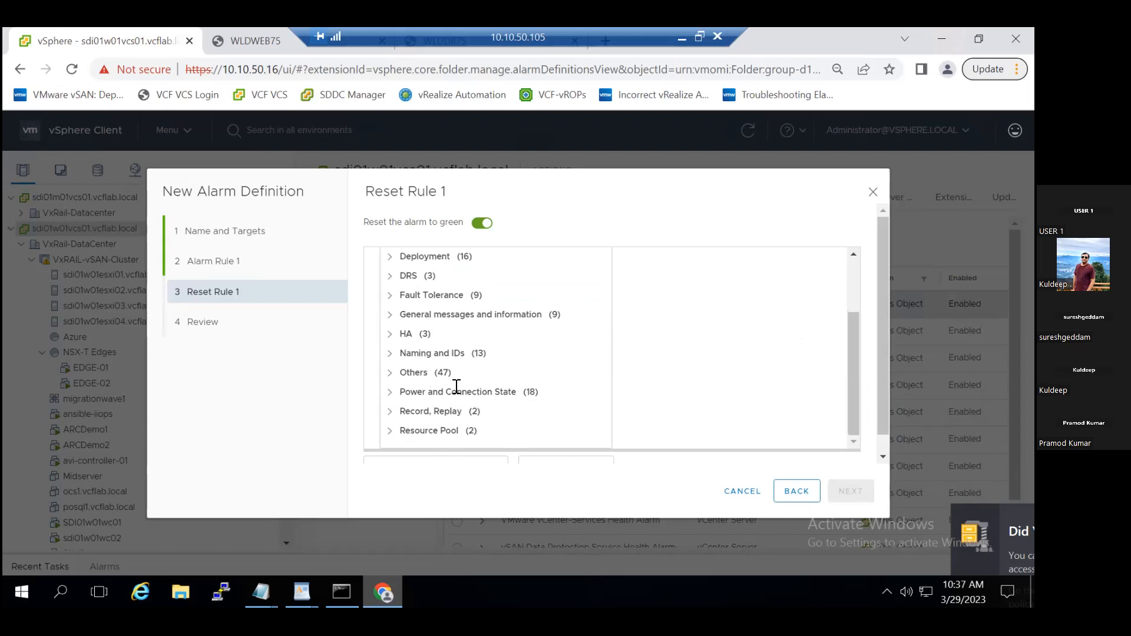
scroll(459, 394, "up", 3)
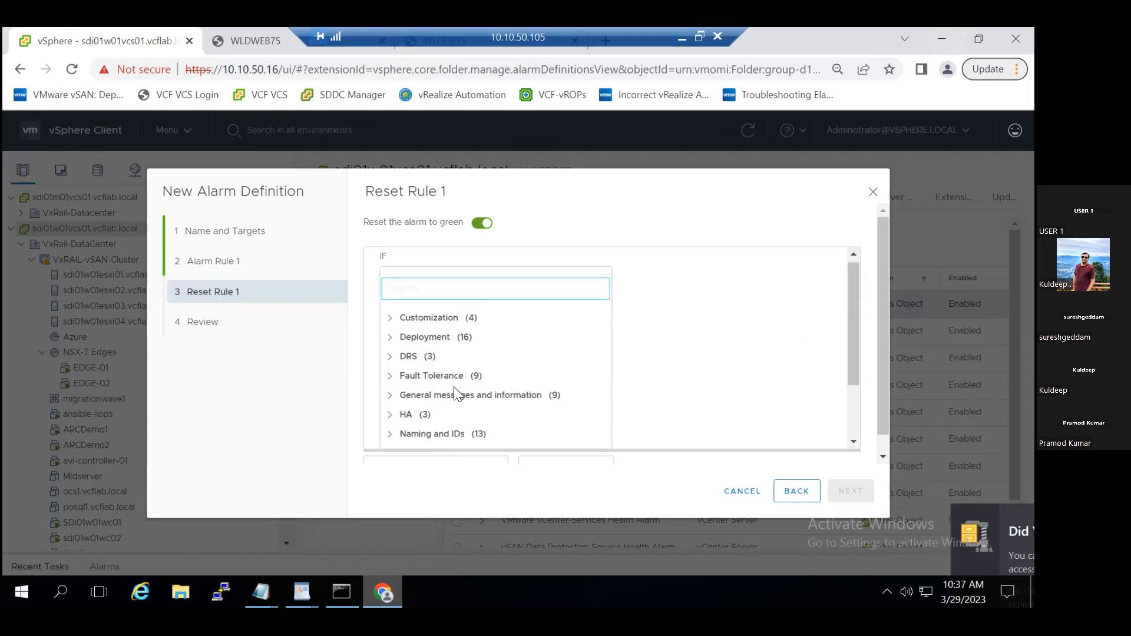
scroll(456, 393, "down", 3)
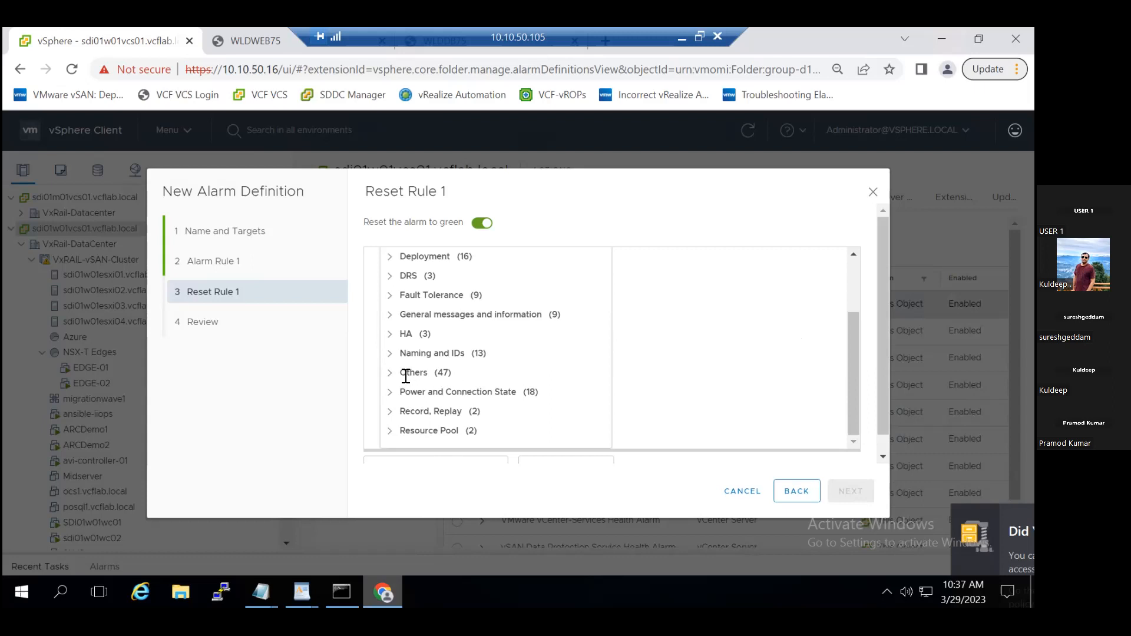
scroll(386, 379, "up", 3)
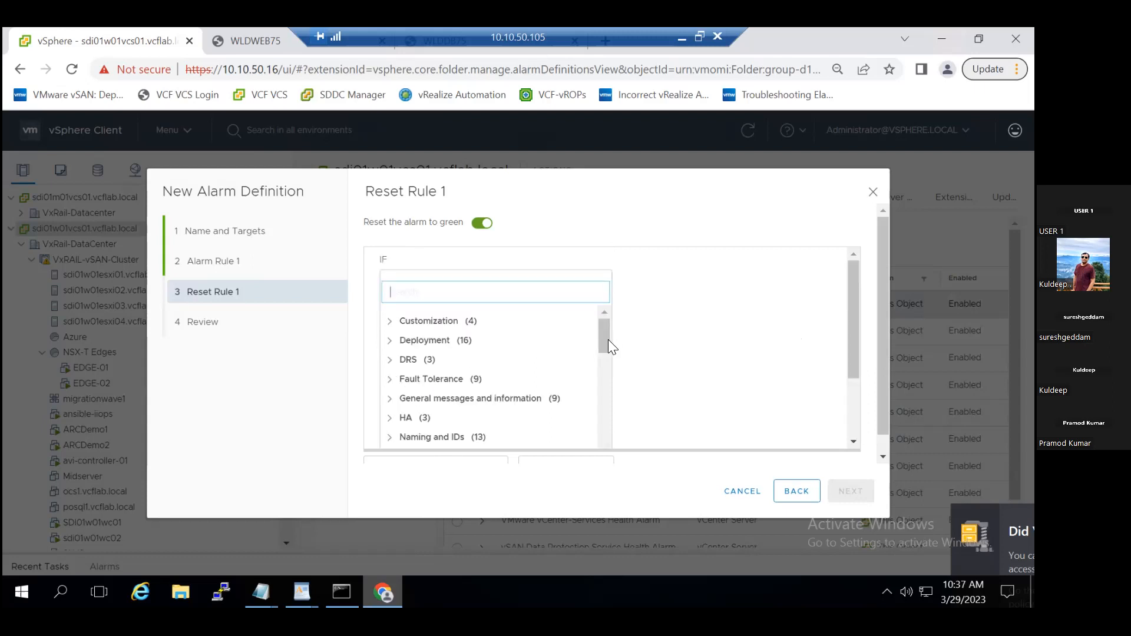
left_click_drag(604, 344, 604, 460)
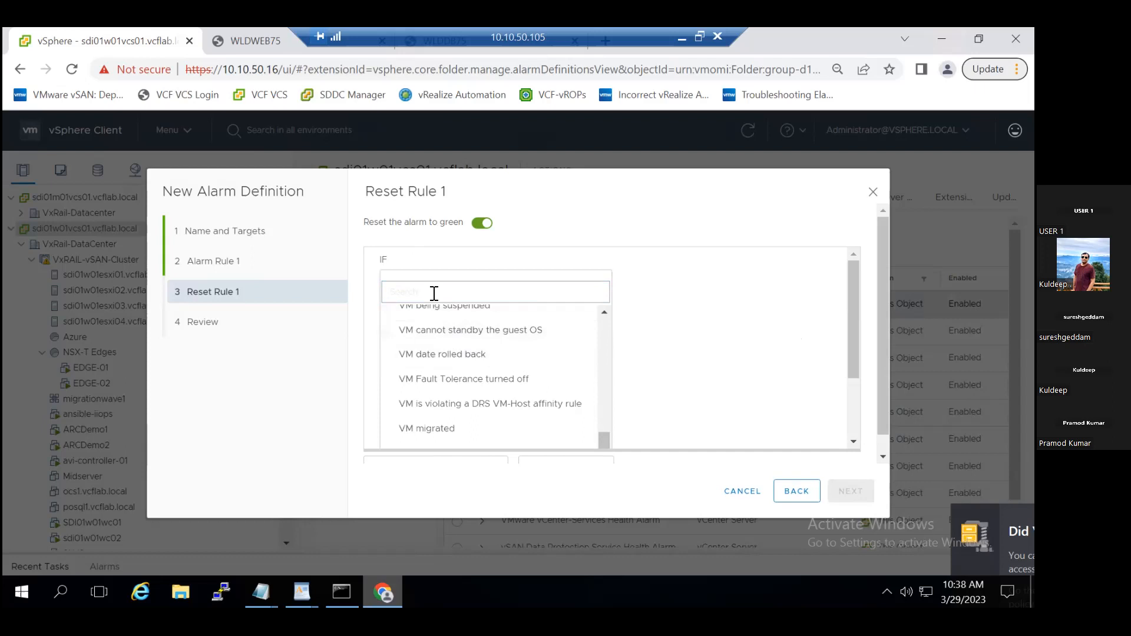
- Set the reset rule's trigger to "VM powered on" and create the alarm definition
type("Po")
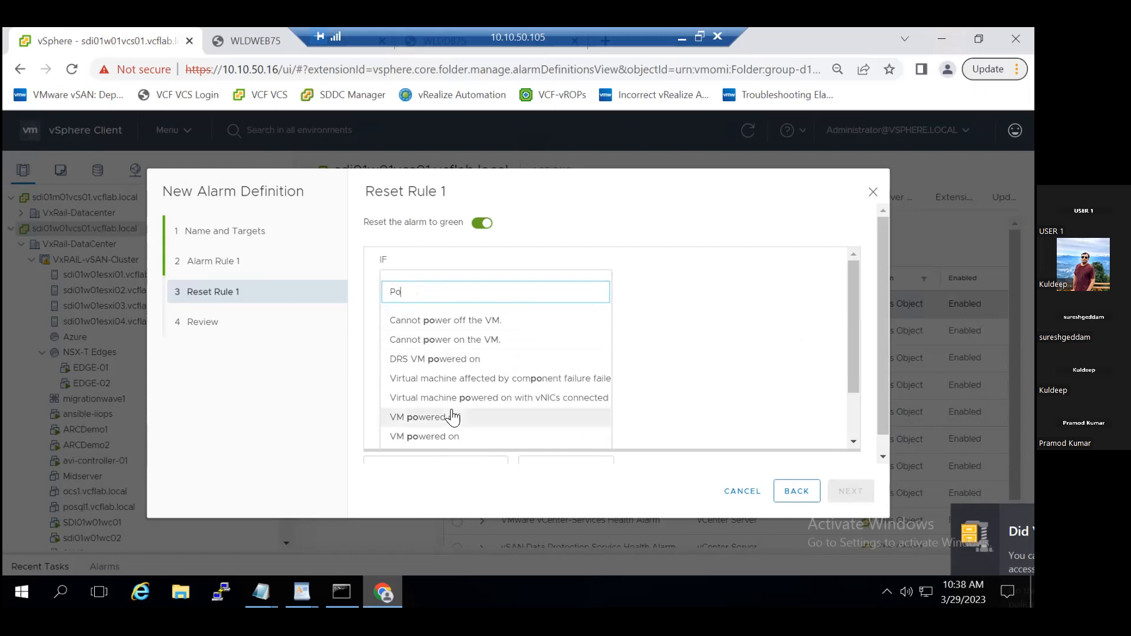
left_click(448, 436)
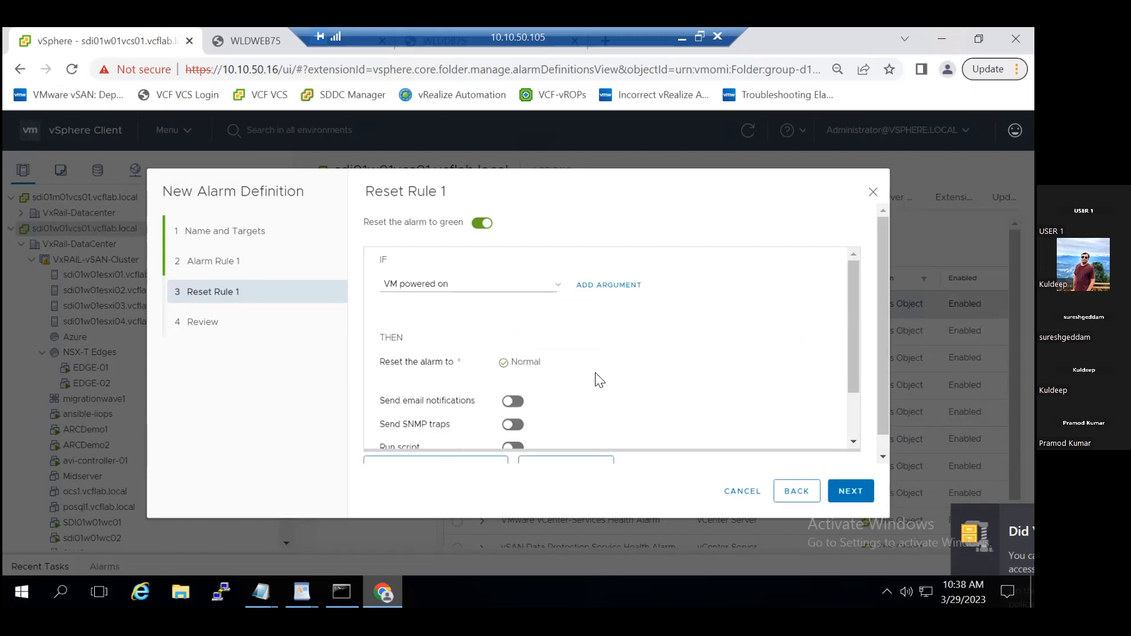
left_click(859, 494)
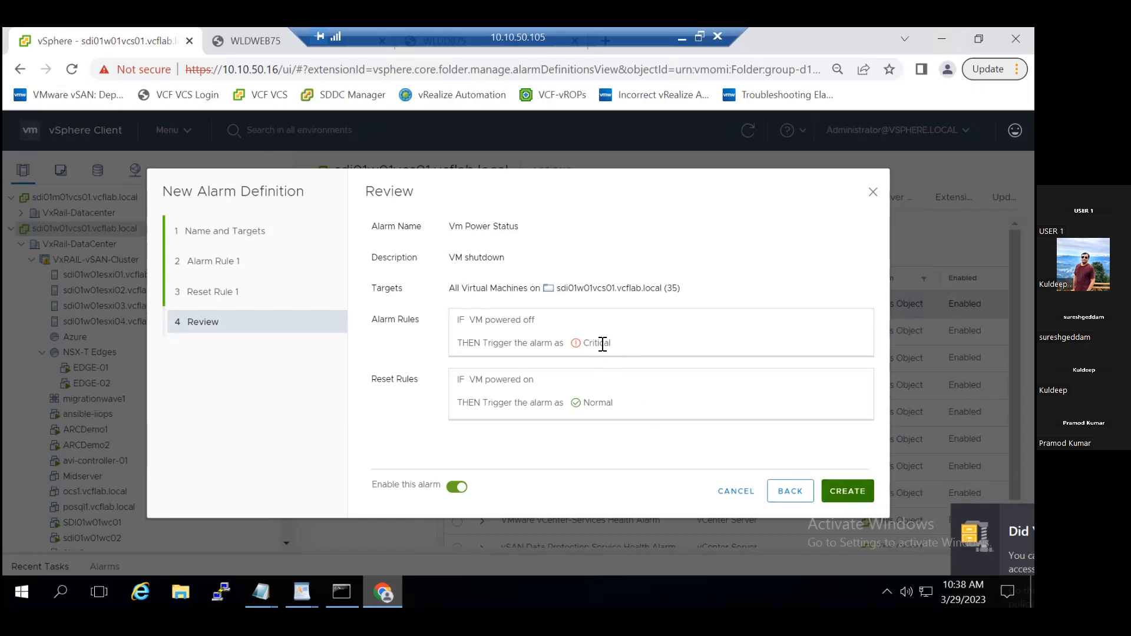
left_click(858, 493)
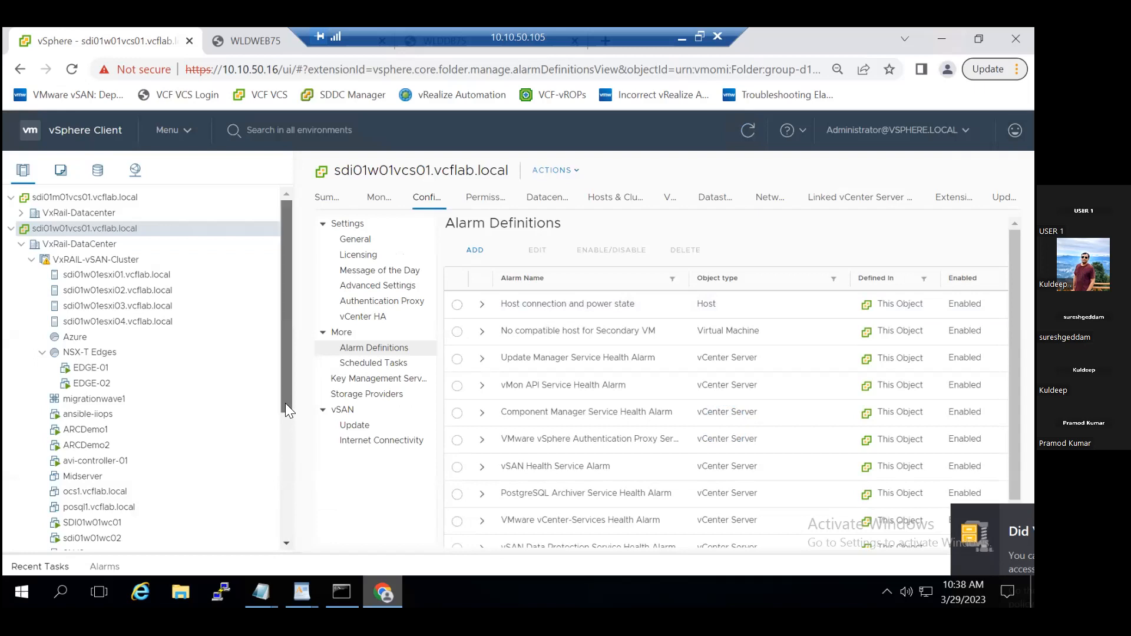
- Open the WLDWEB75 virtual machine and power it off, confirming the operation
left_click_drag(286, 408, 286, 534)
left_click(149, 542)
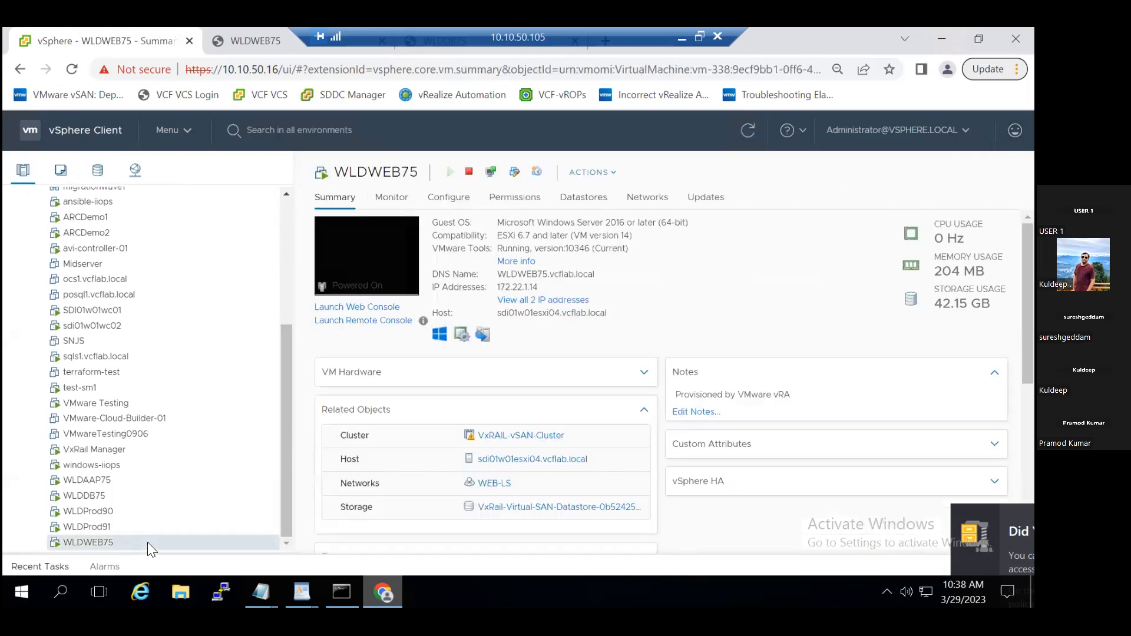
right_click(148, 542)
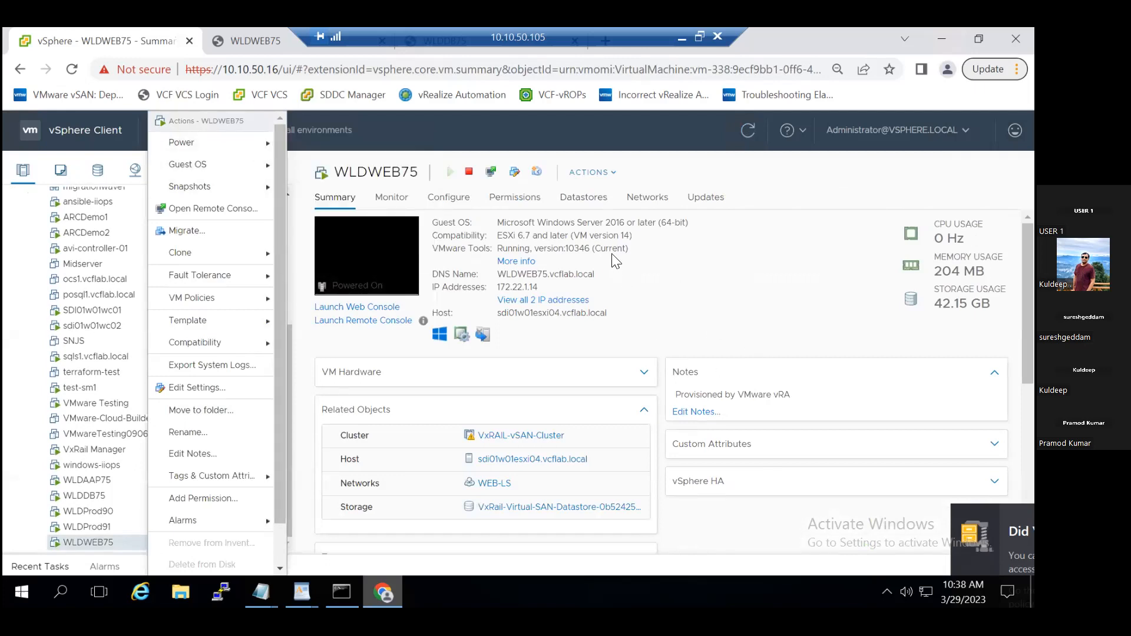
left_click(751, 130)
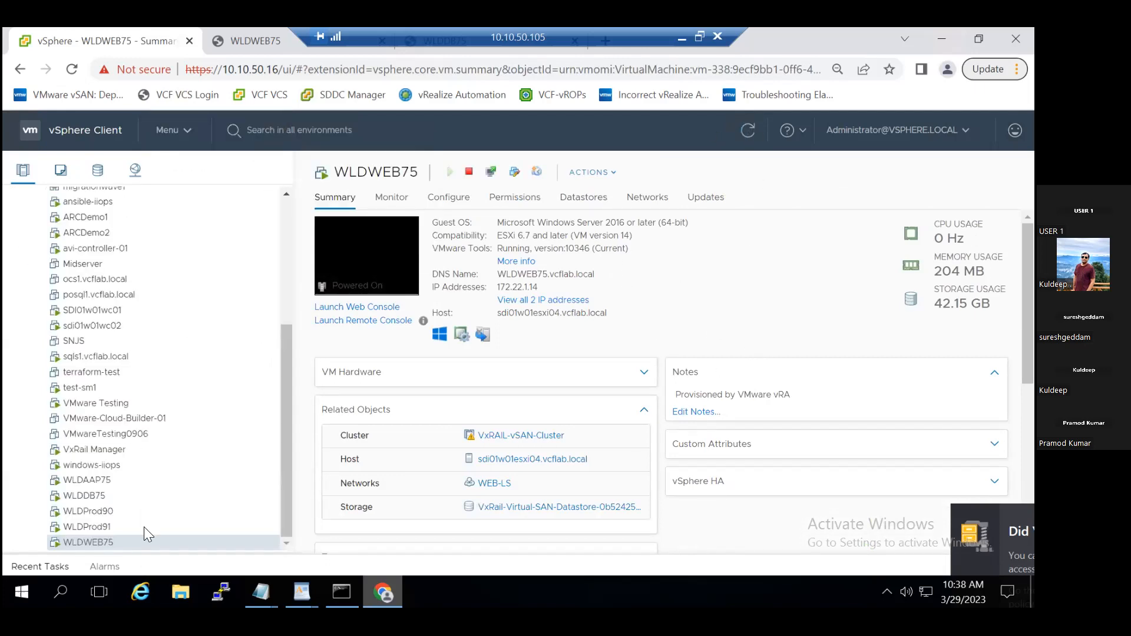
right_click(145, 544)
mouse_move(247, 285)
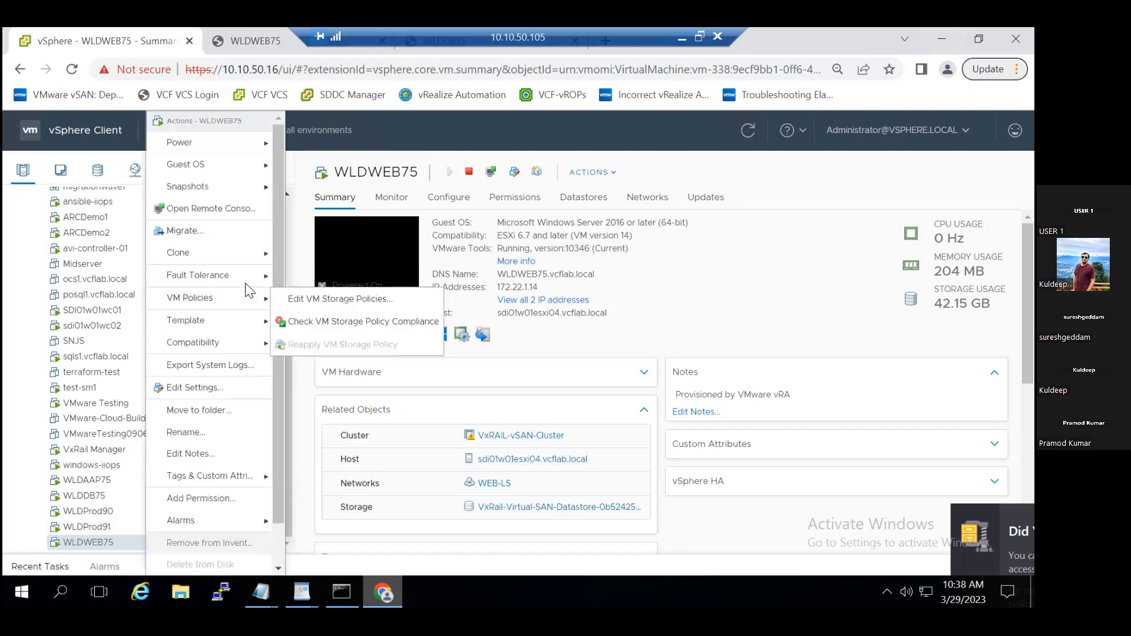
mouse_move(241, 144)
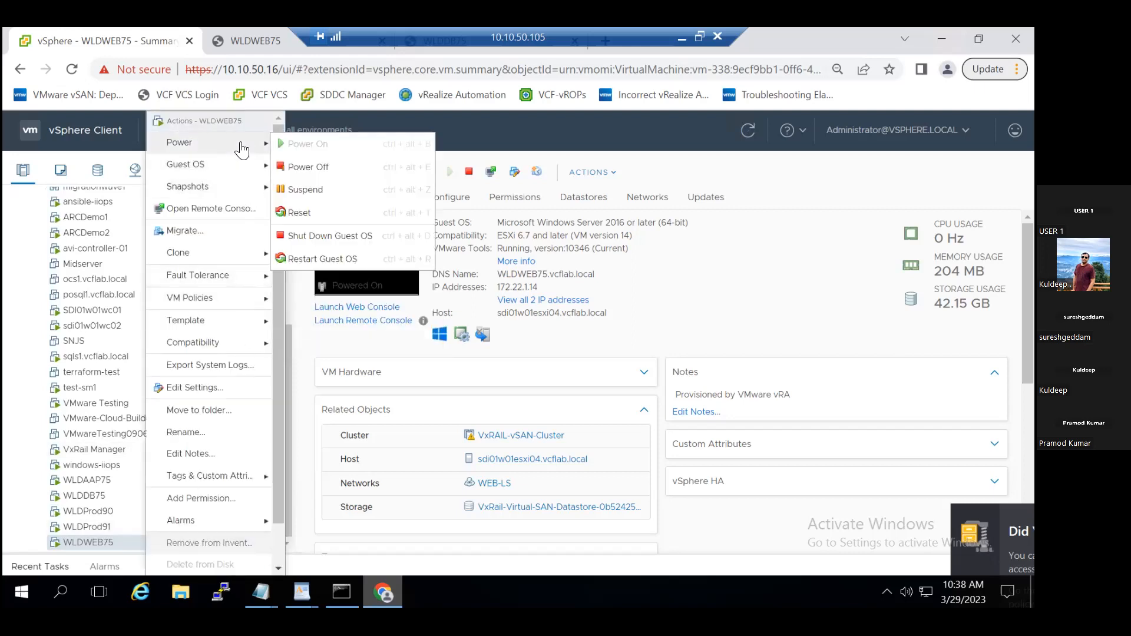
left_click(317, 171)
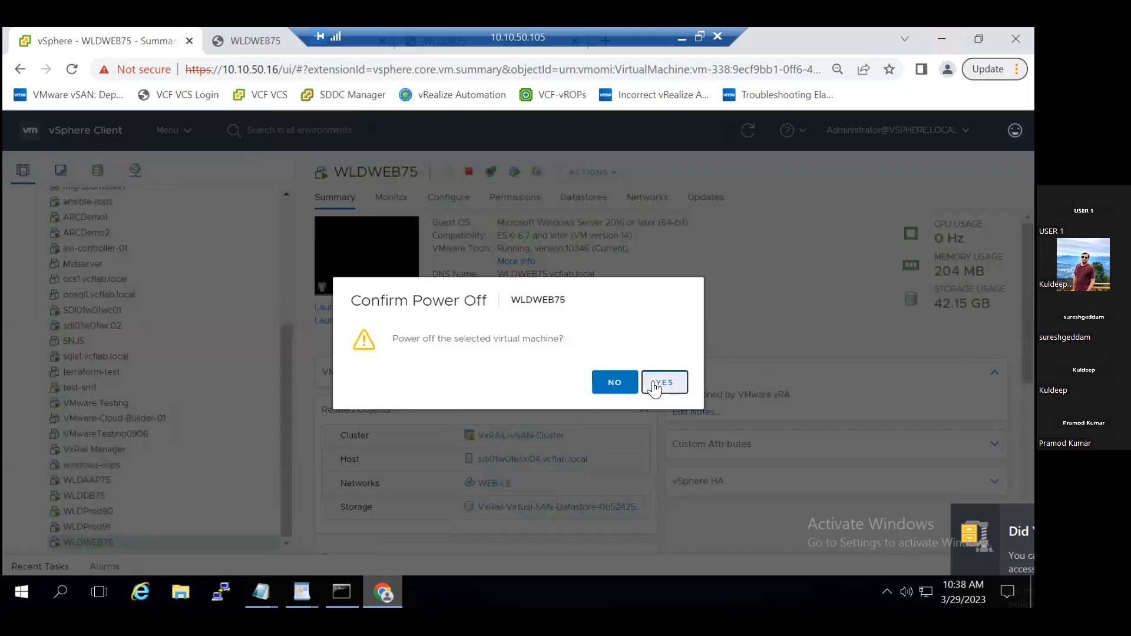
left_click(656, 386)
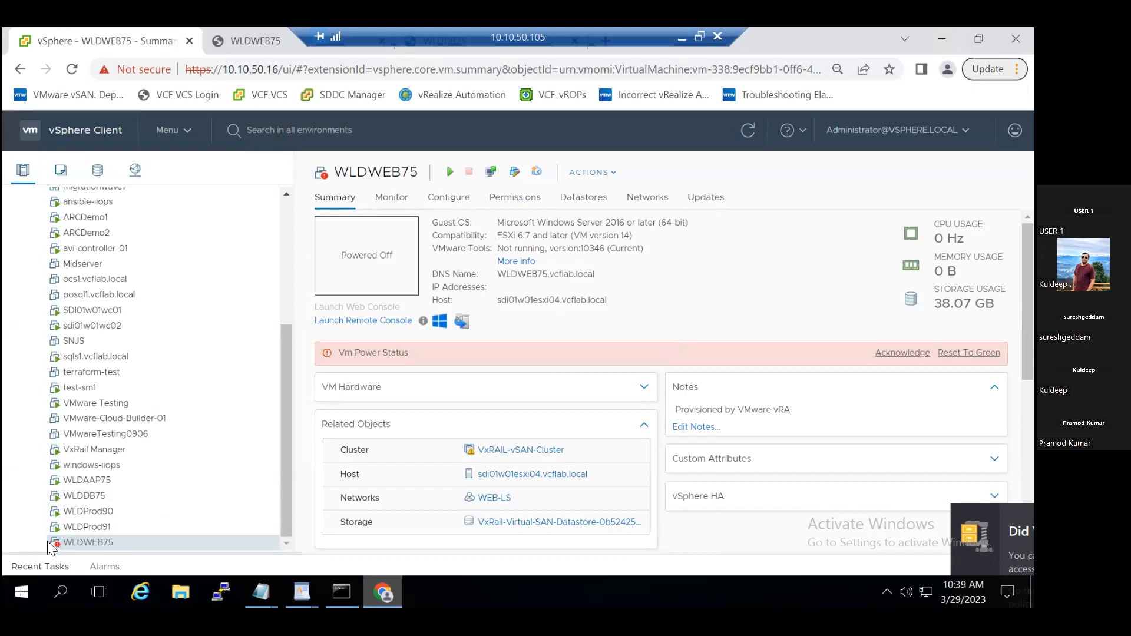
- Power the WLDWEB75 virtual machine back on
right_click(80, 542)
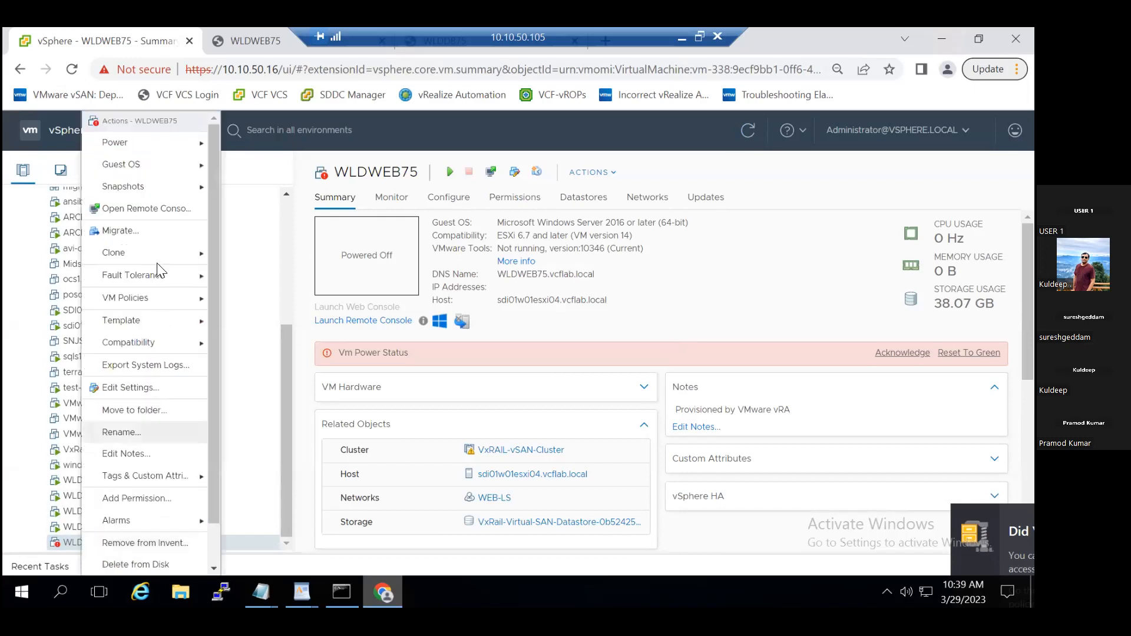
mouse_move(161, 144)
left_click(258, 143)
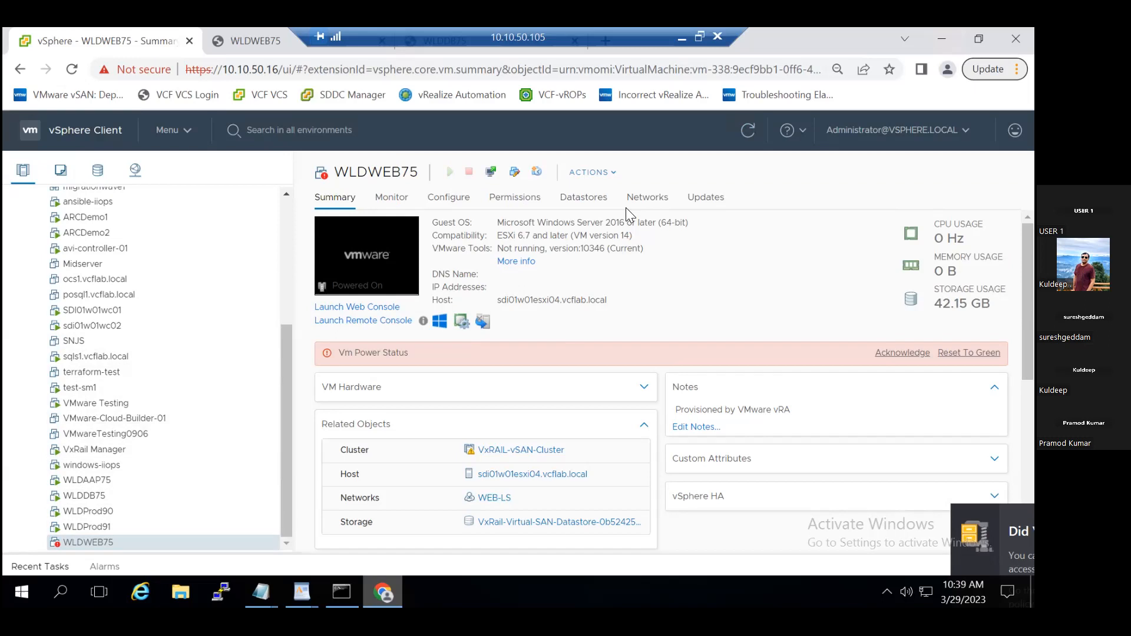
- Refresh WLDWEB75's summary and check the recent tasks for its power operations
left_click(750, 132)
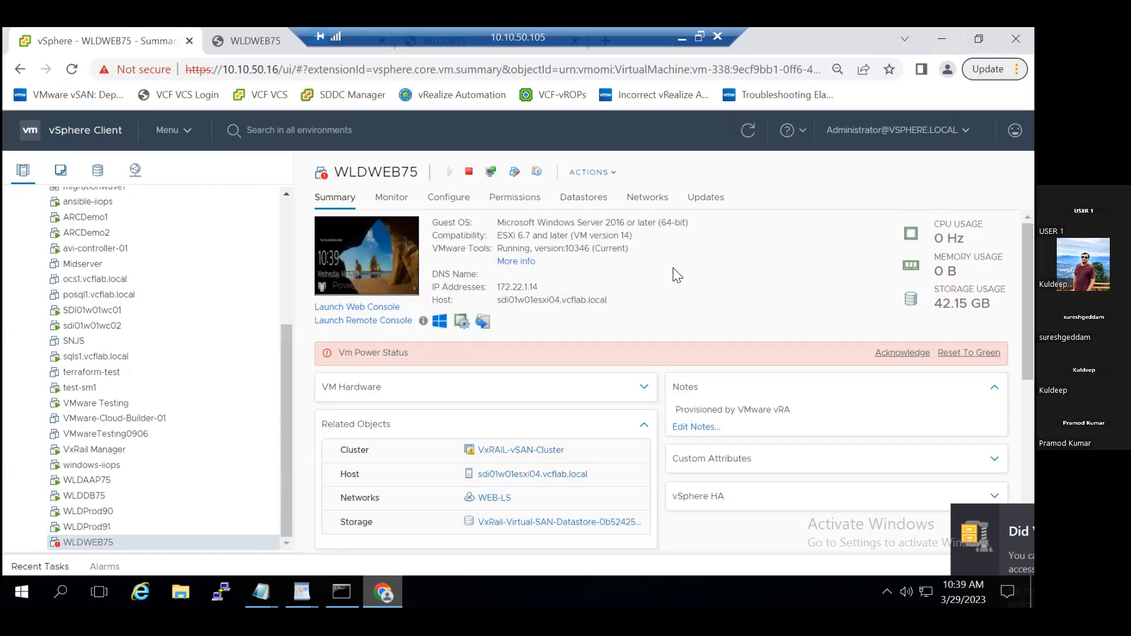
left_click(50, 568)
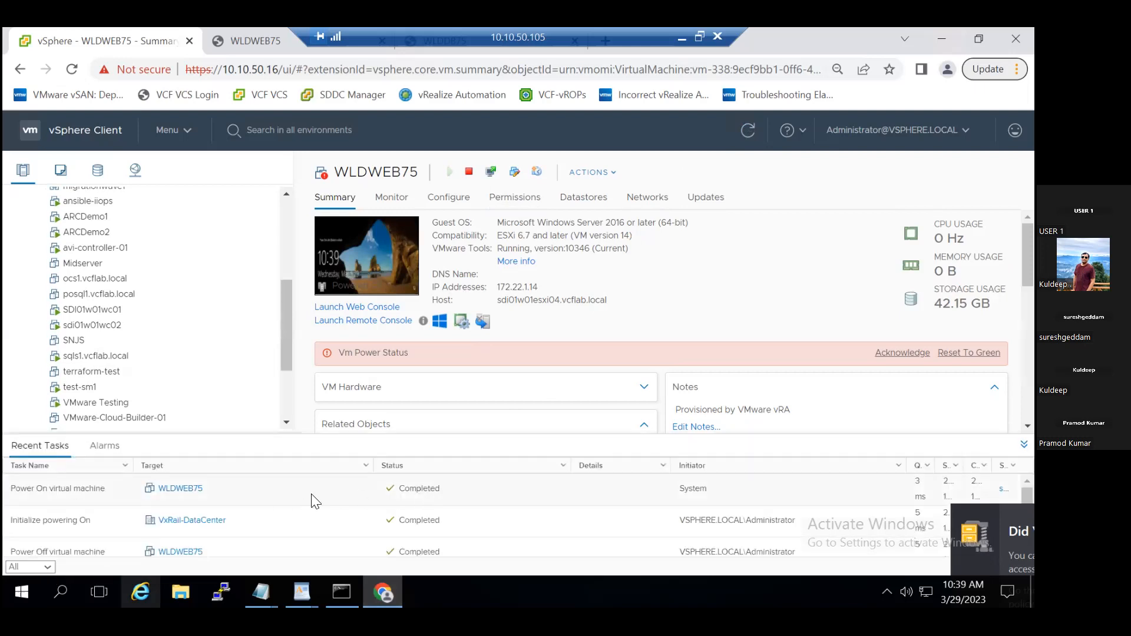
left_click(1024, 444)
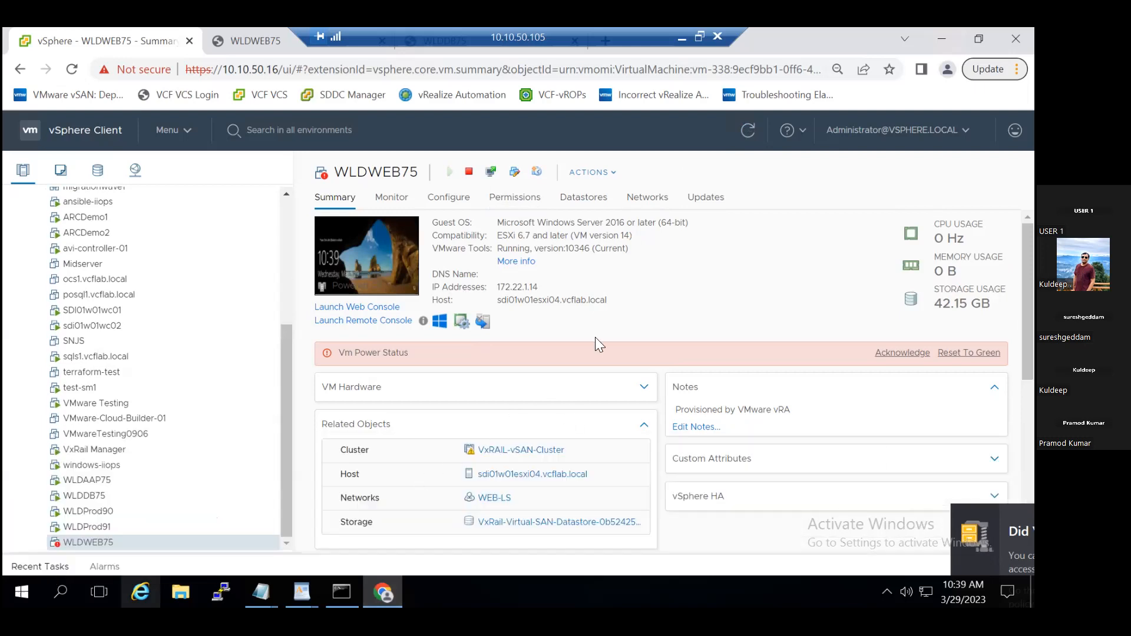
left_click(754, 133)
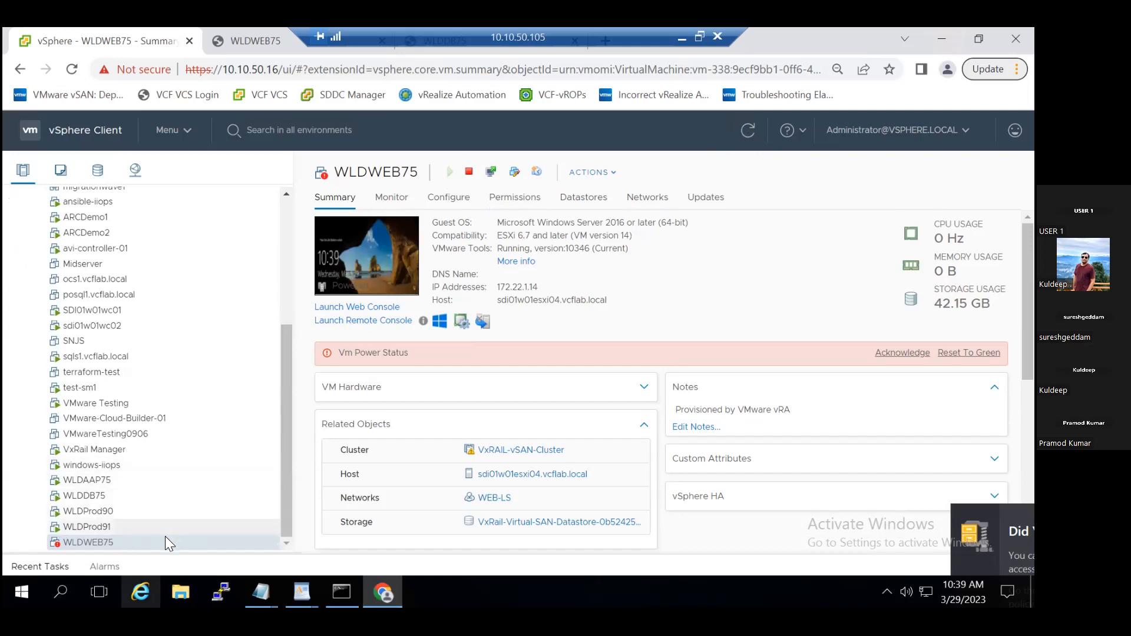
- Check WLDWEB75's available power actions and keep refreshing its summary to check the Vm Power Status alarm
right_click(147, 542)
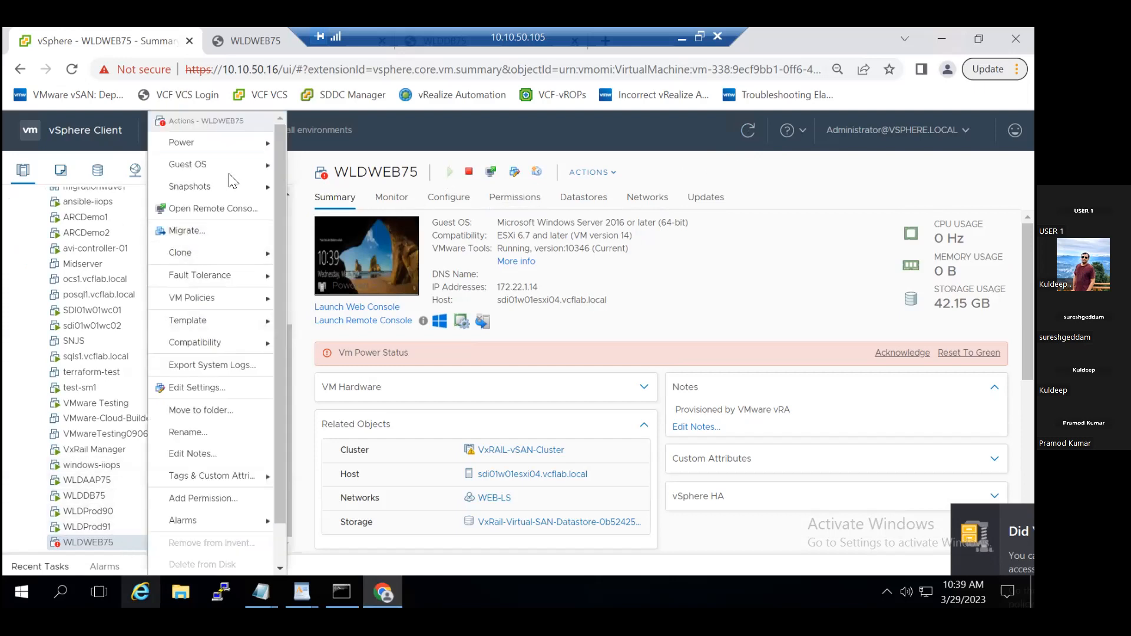
mouse_move(240, 148)
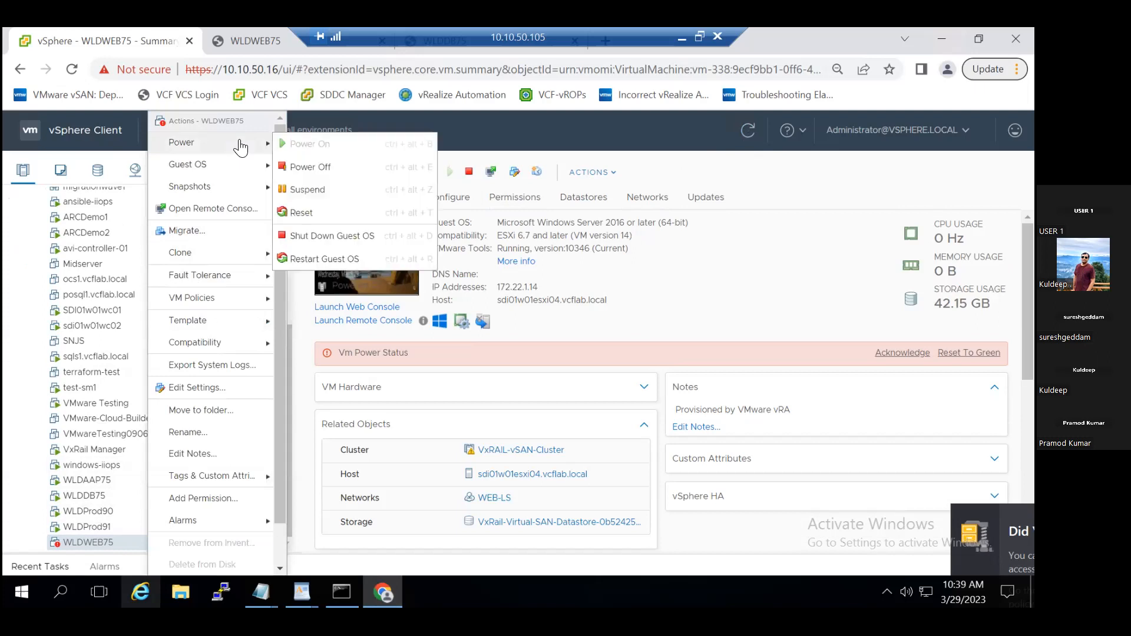
left_click(709, 287)
left_click(754, 135)
left_click(754, 134)
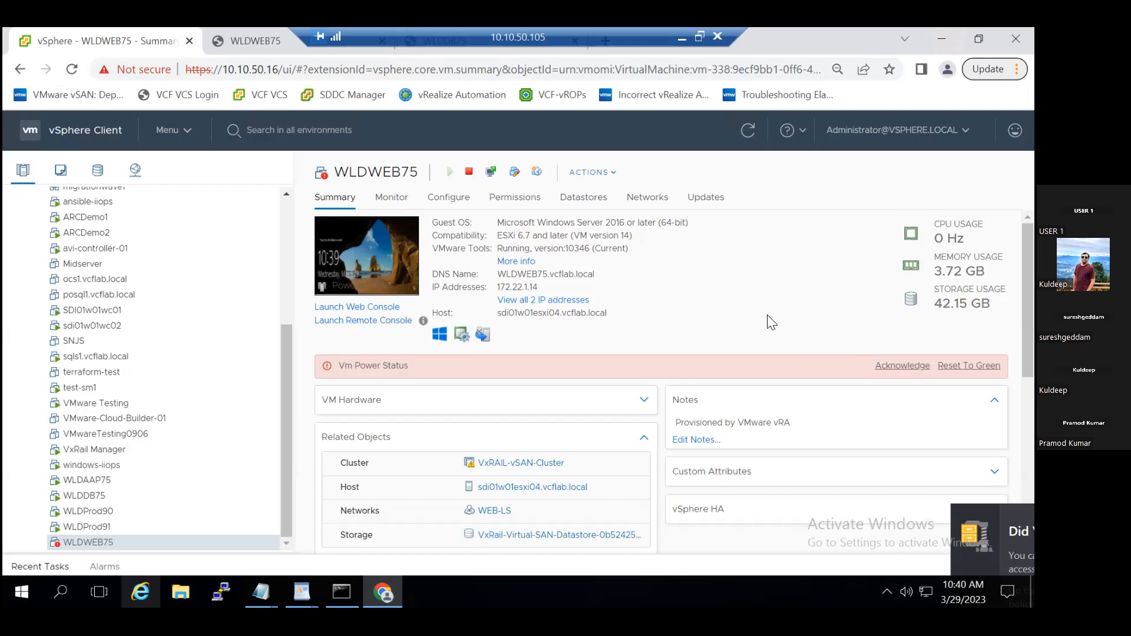
left_click(749, 131)
left_click(751, 135)
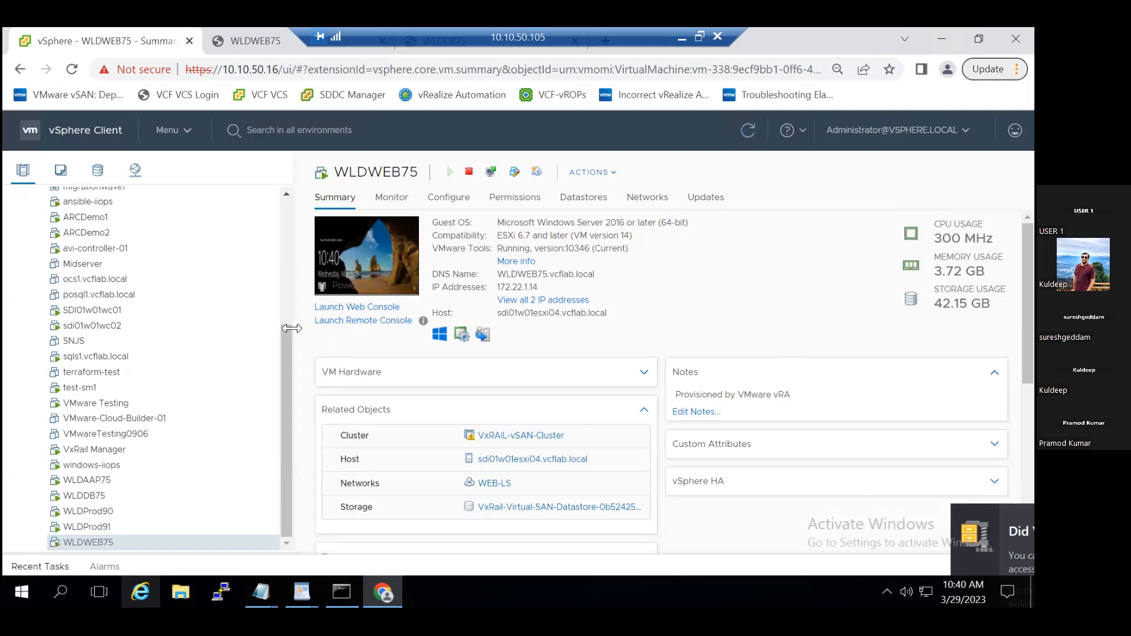
- Filter the alarm definitions of vCenter sdi01w01vcs01.vcflab.local by the alarm name "VM Power"
left_click_drag(289, 357, 290, 244)
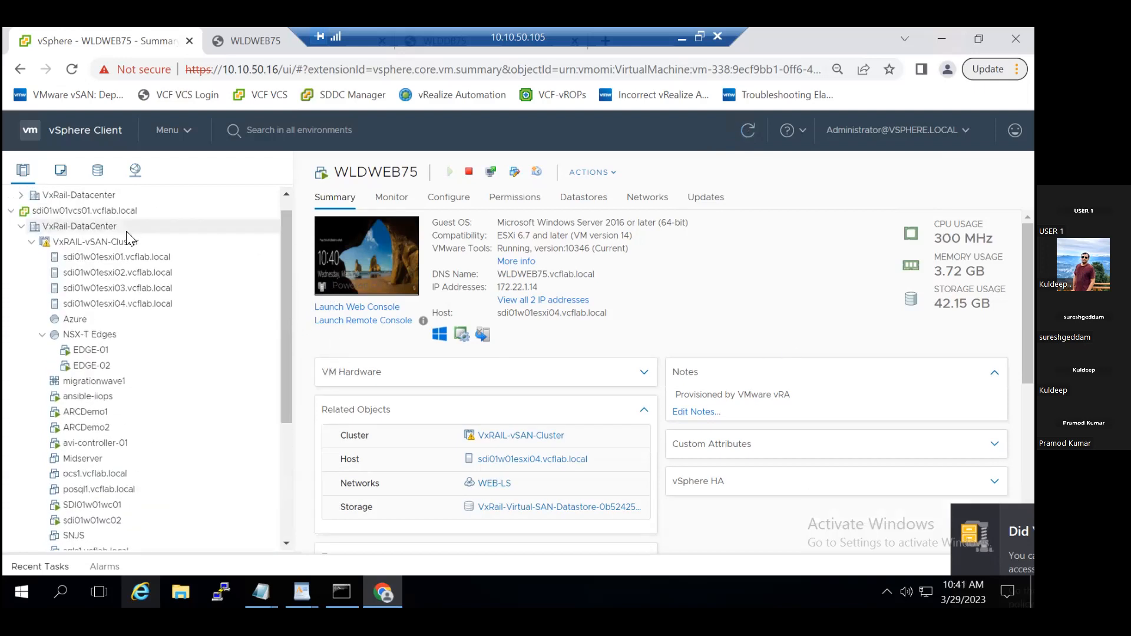
left_click(112, 212)
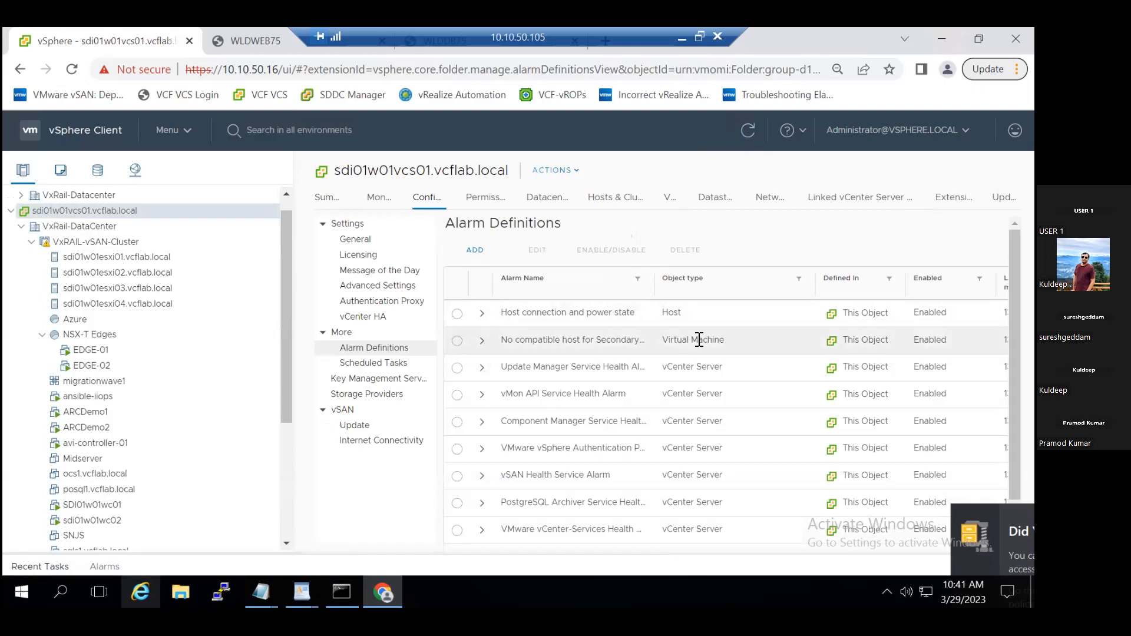
left_click(638, 279)
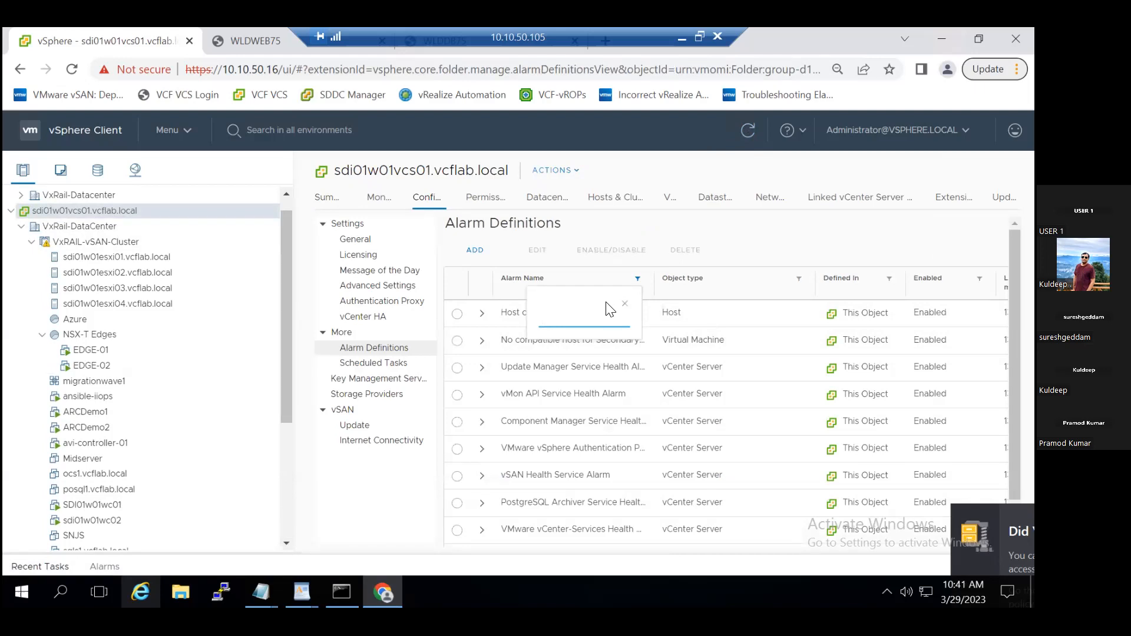
type("VM POwer")
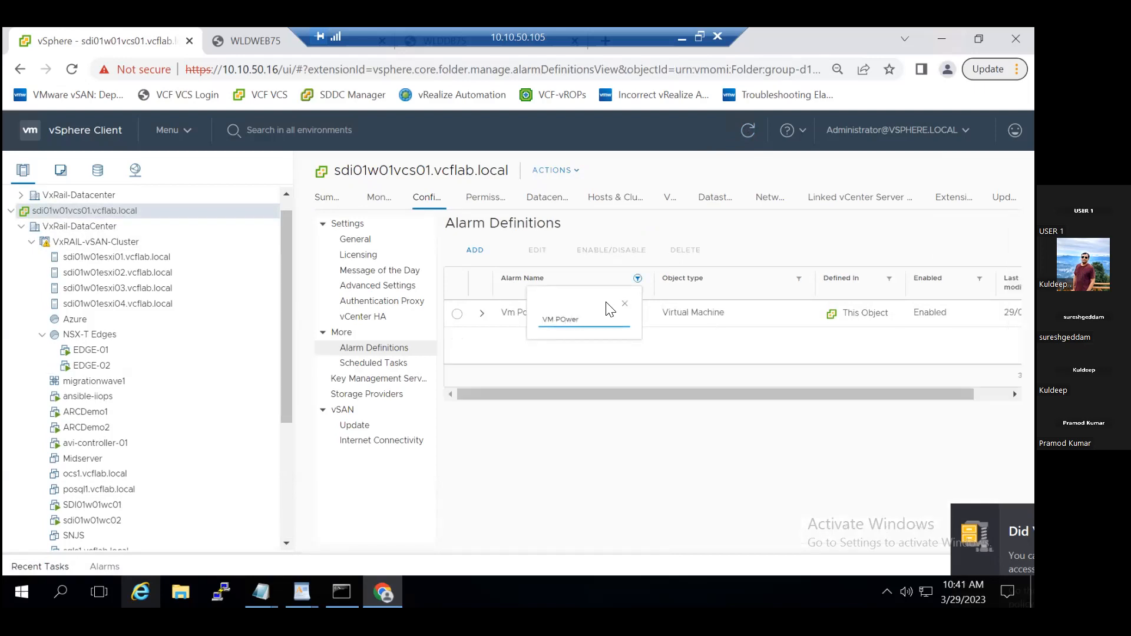
left_click(663, 343)
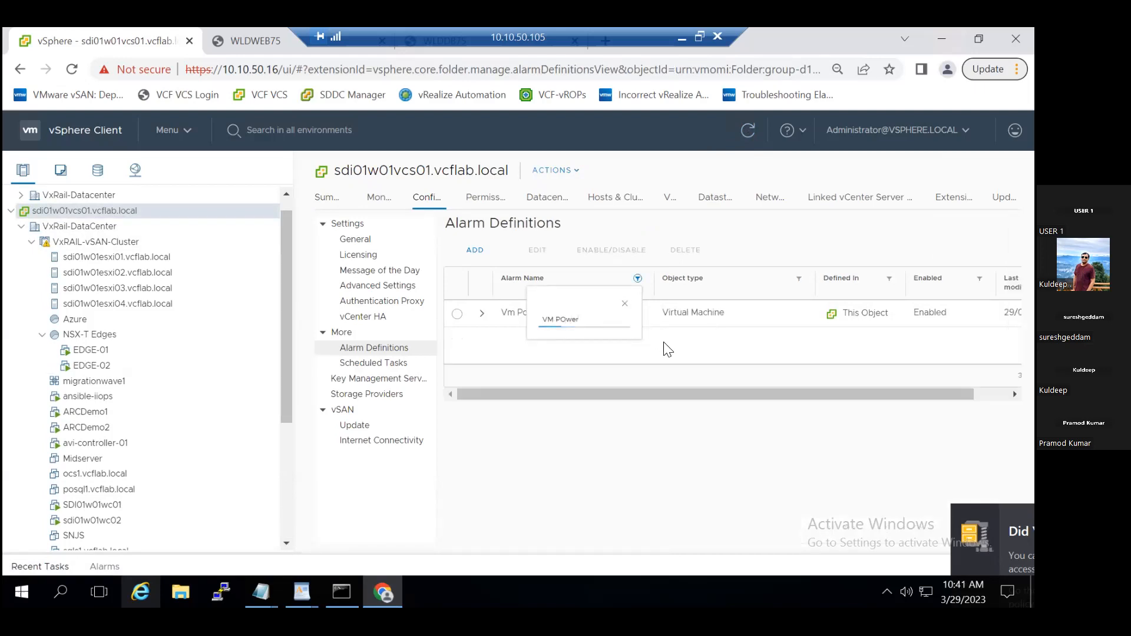
left_click(622, 305)
- Open the Vm Power Status alarm definition for editing, review its alarm and reset rules, and cancel without changes
left_click(458, 314)
left_click(537, 251)
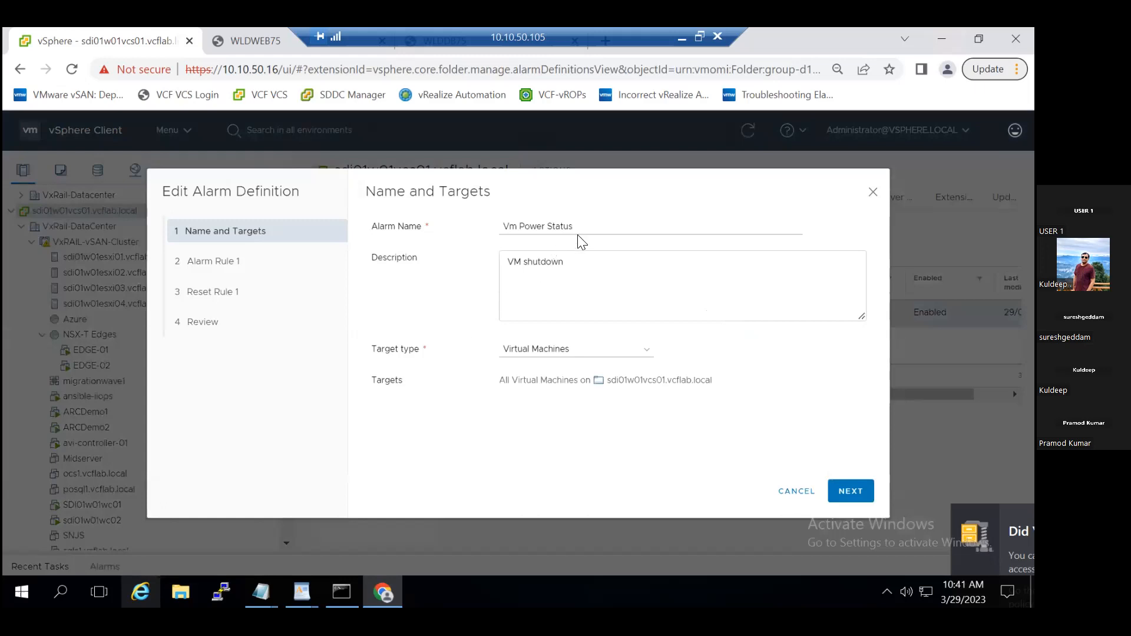
left_click(851, 491)
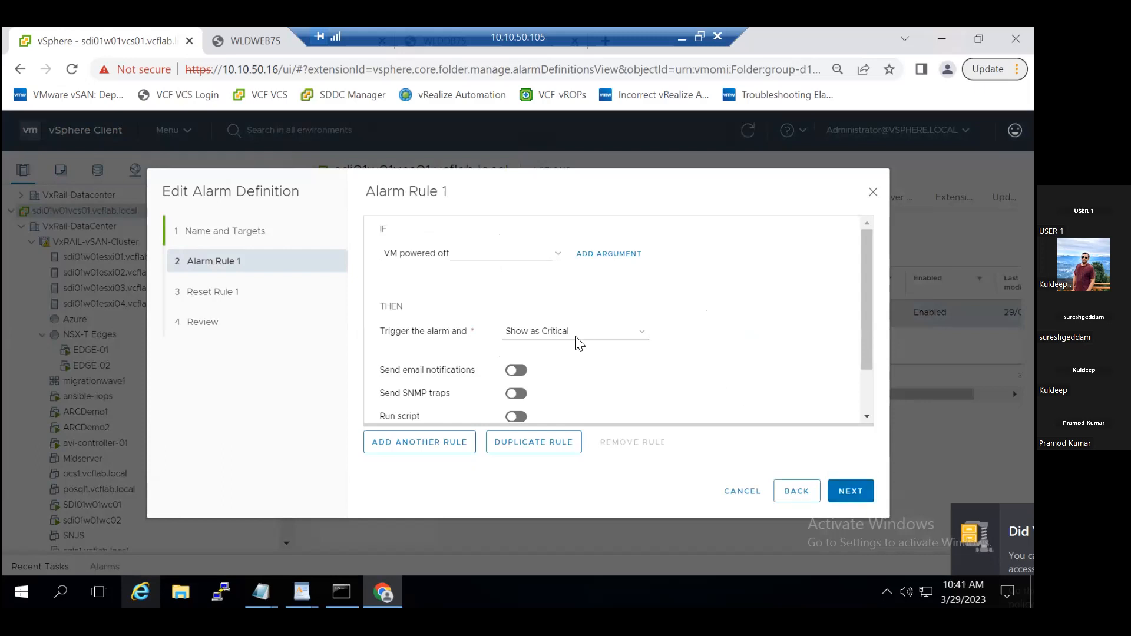
left_click(851, 491)
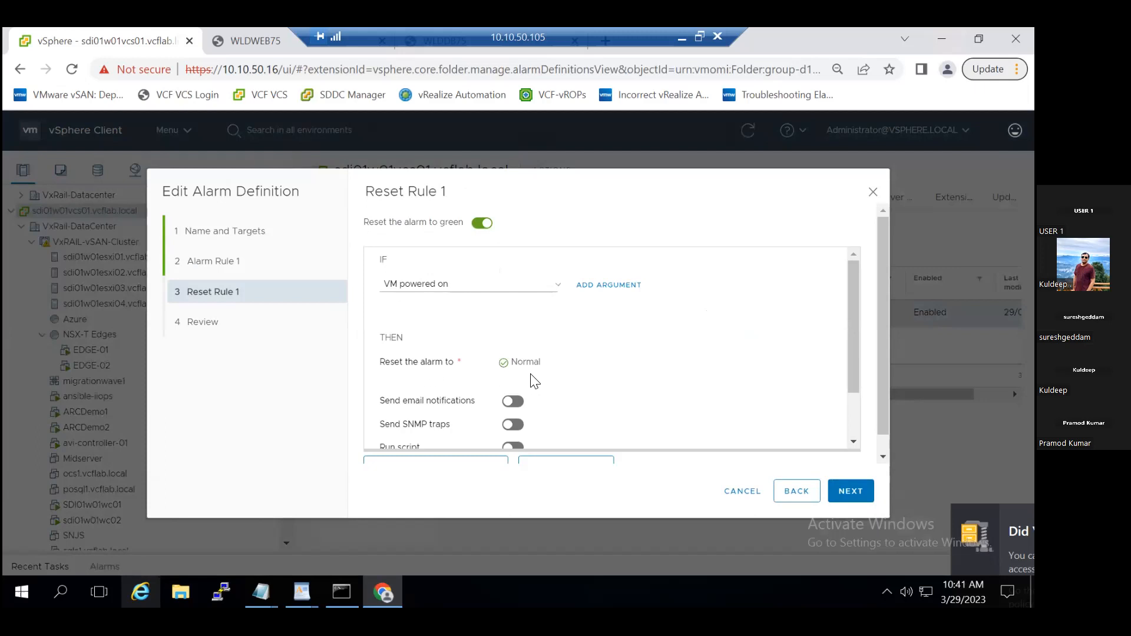
scroll(627, 378, "down", 2)
scroll(628, 378, "down", 1)
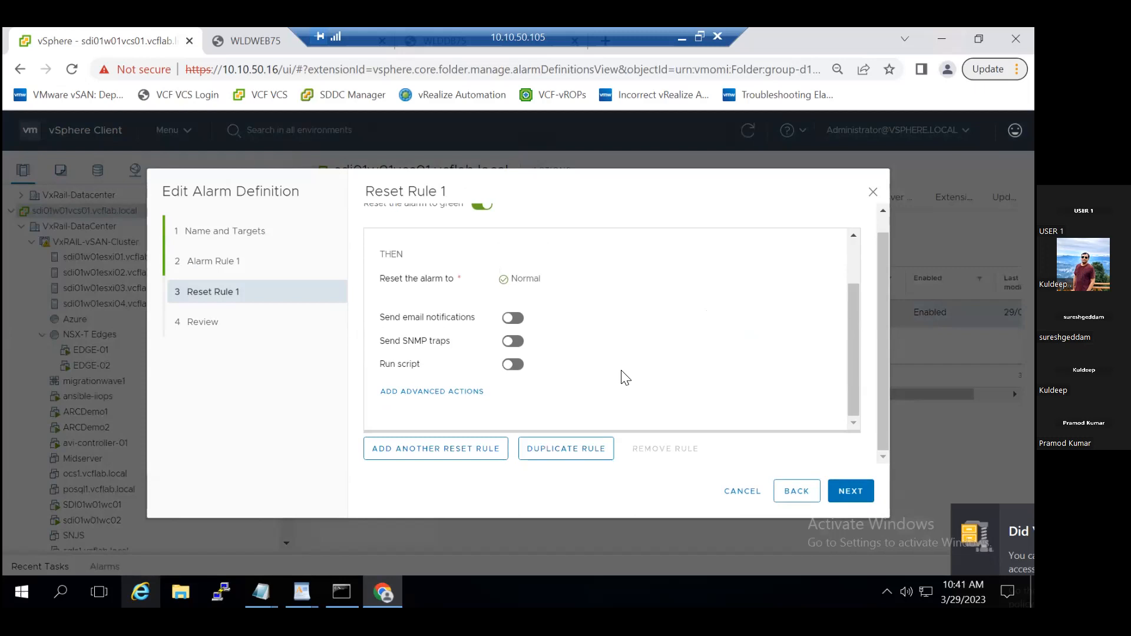
scroll(626, 378, "up", 2)
scroll(617, 373, "up", 1)
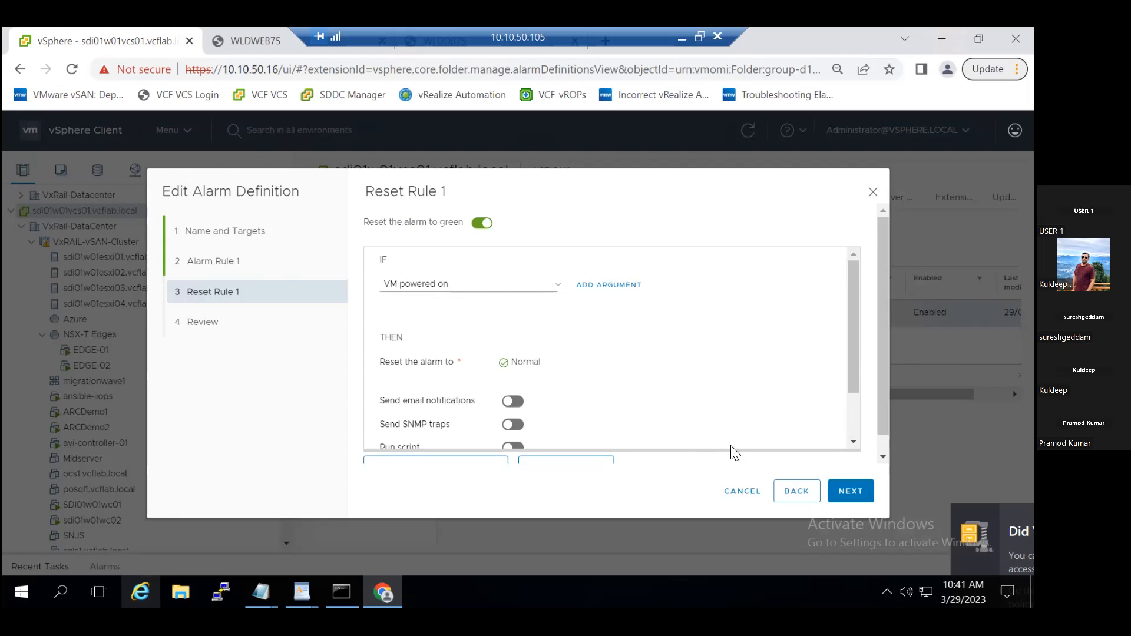
left_click(740, 491)
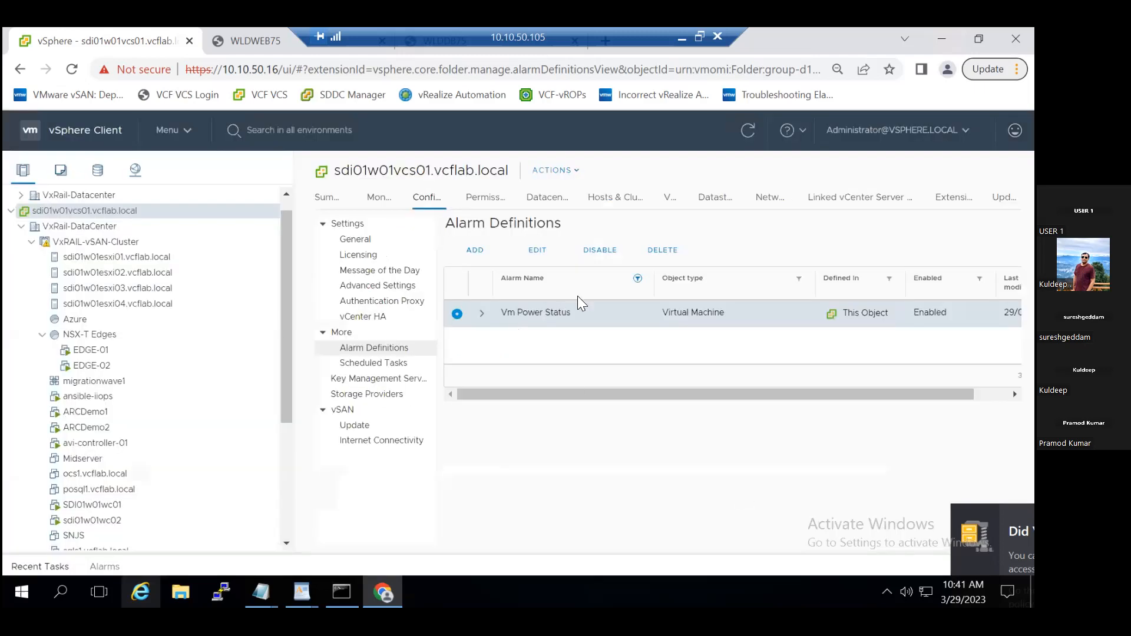
- Disable the Vm Power Status alarm definition and power off the WLDWEB75 virtual machine
left_click(598, 257)
left_click_drag(290, 404, 289, 534)
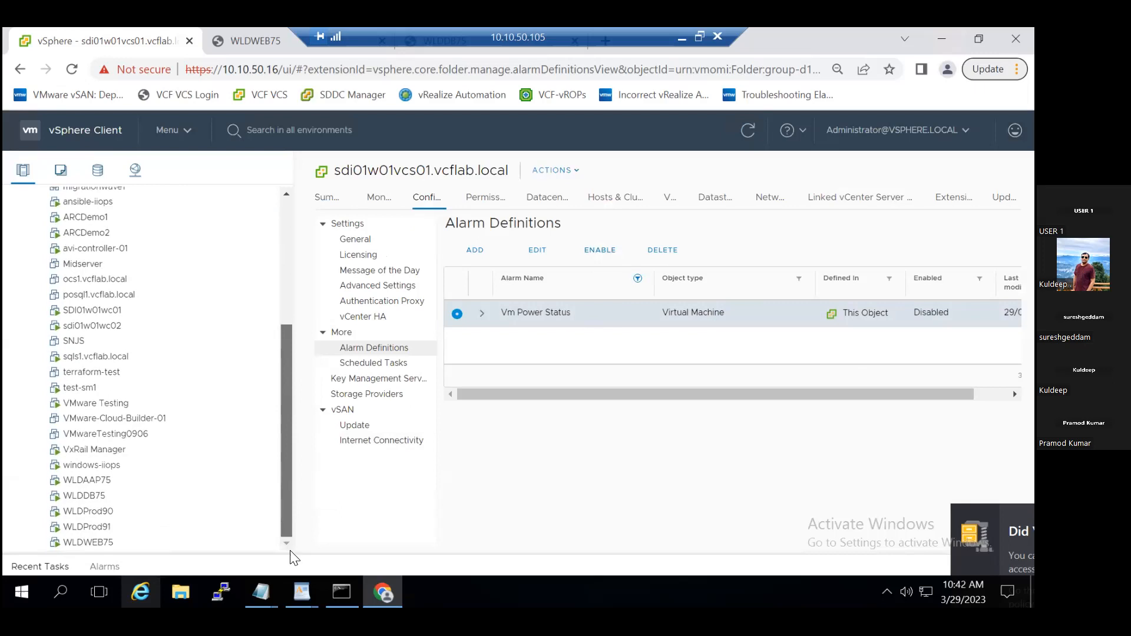
right_click(120, 547)
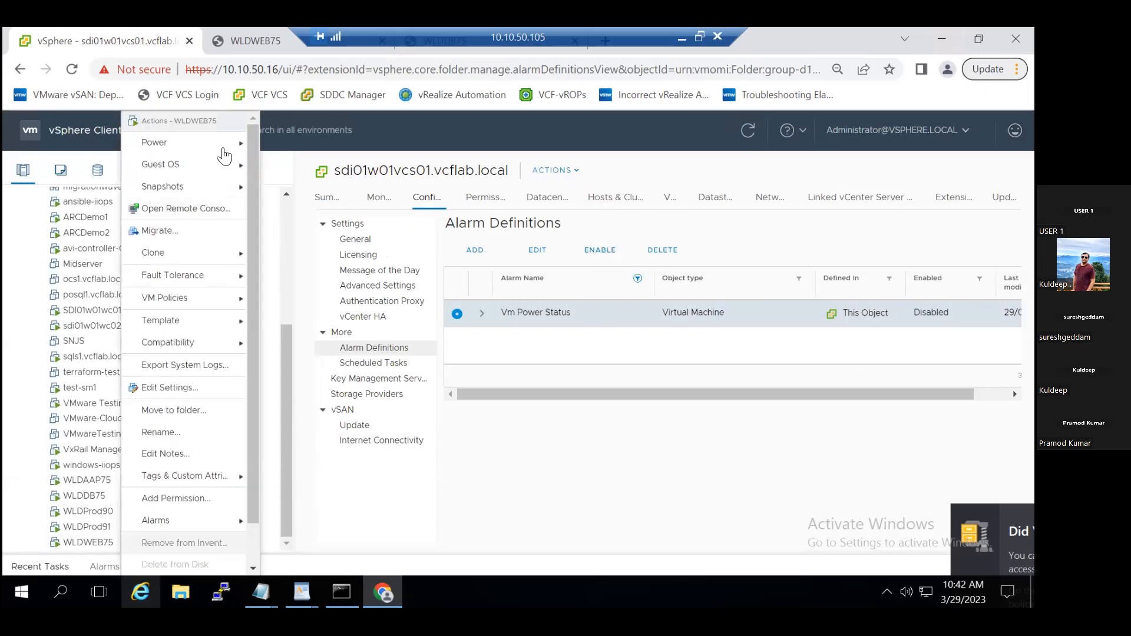
mouse_move(230, 152)
left_click(283, 168)
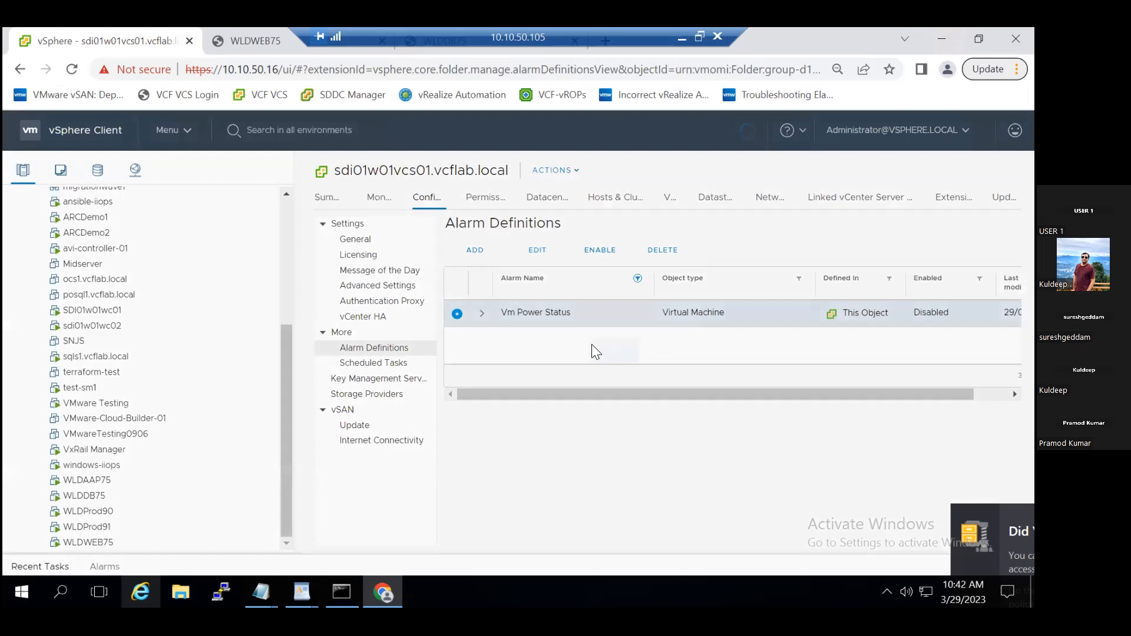
left_click(665, 382)
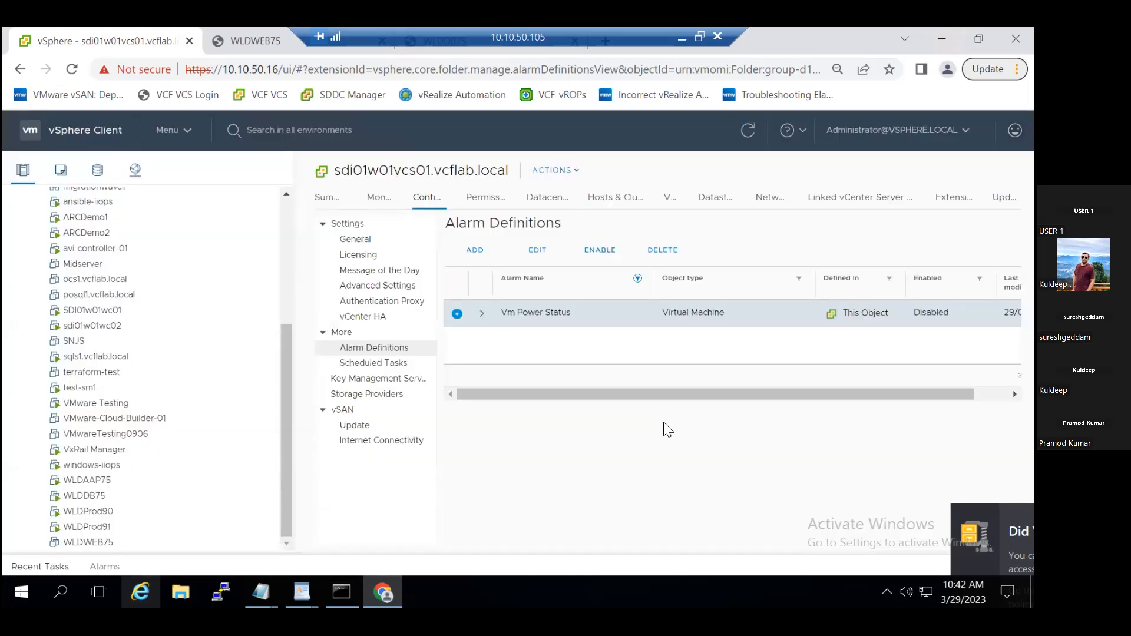
- Check the summaries of vCenter sdi01w01vcs01.vcflab.local and the WLDWEB75 virtual machine for triggered alarms
left_click(326, 201)
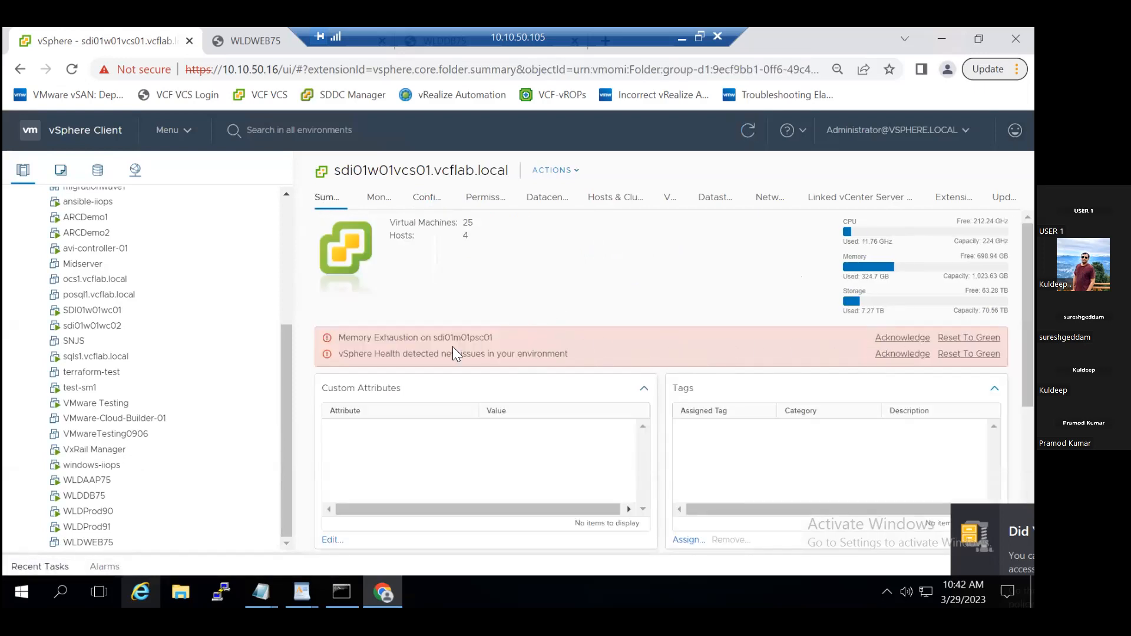
left_click(110, 537)
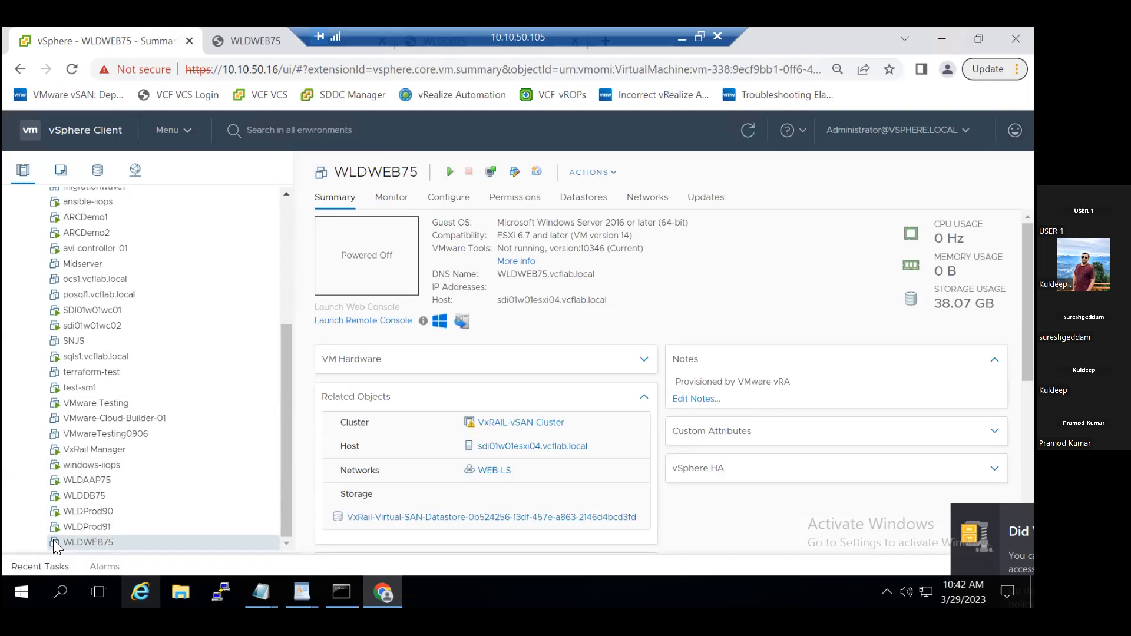
- Check the VxRAIL-vSAN-Cluster and the summary of vCenter sdi01w01vcs01.vcflab.local for triggered alarms
scroll(289, 323, "up", 5)
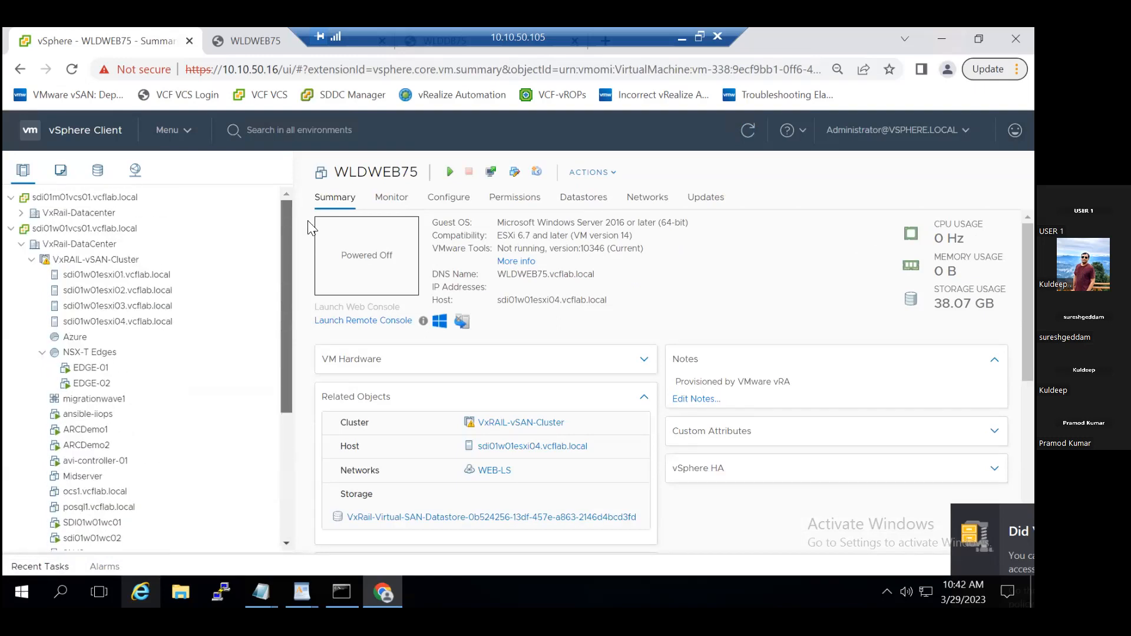
left_click(132, 261)
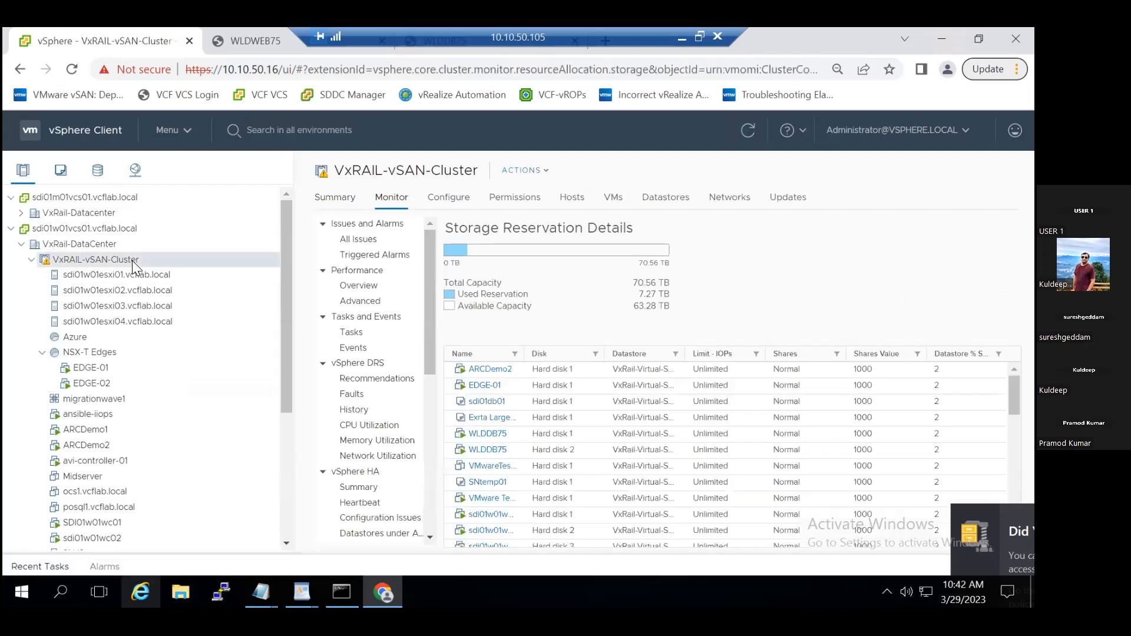
left_click(116, 228)
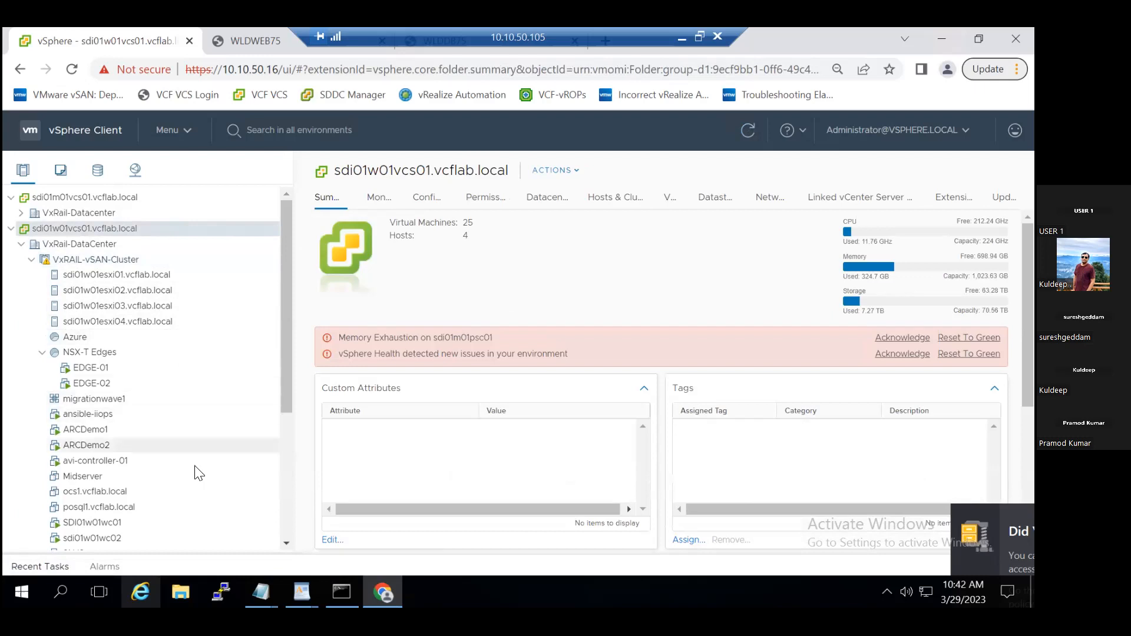
left_click_drag(284, 392, 292, 350)
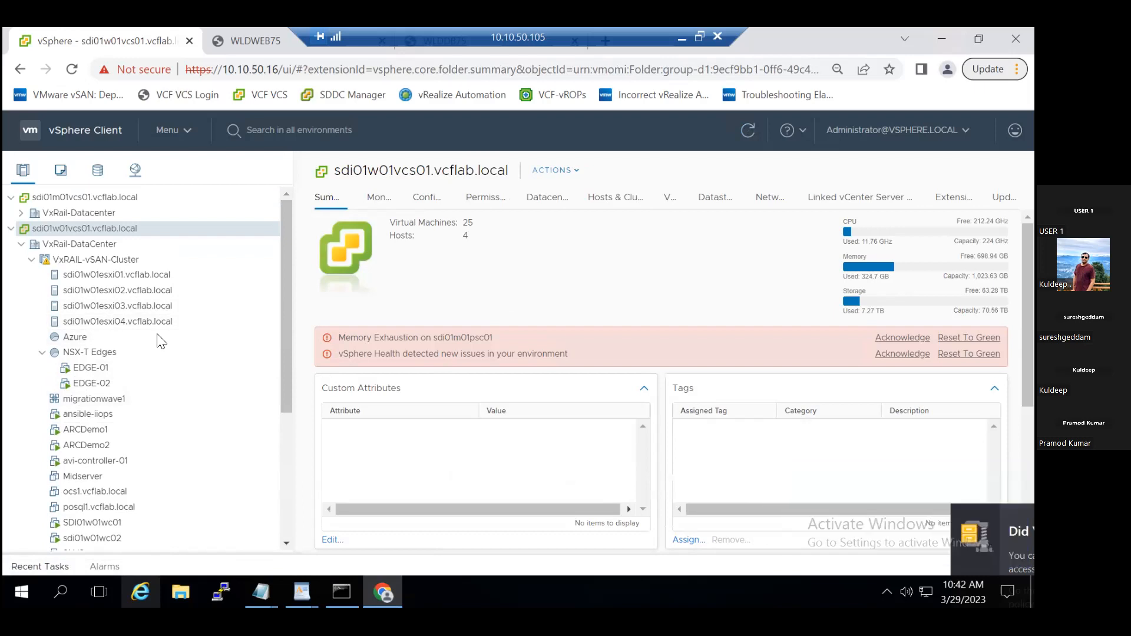
- Filter the alarm definitions of vCenter sdi01w01vcs01.vcflab.local by the alarm name "VM power"
left_click(423, 196)
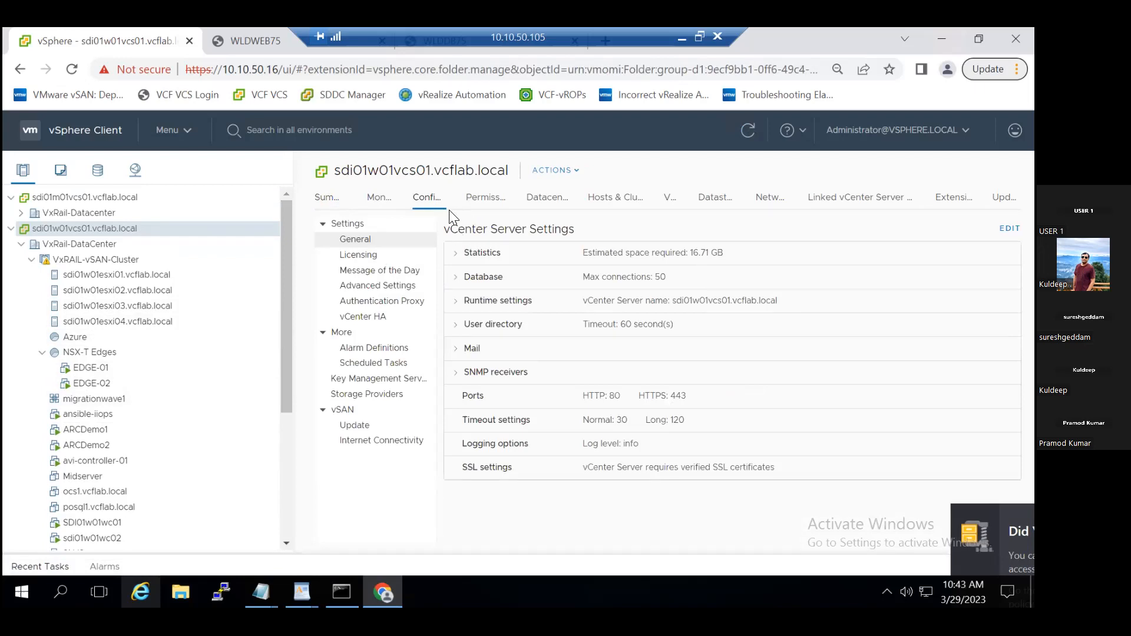
left_click(386, 351)
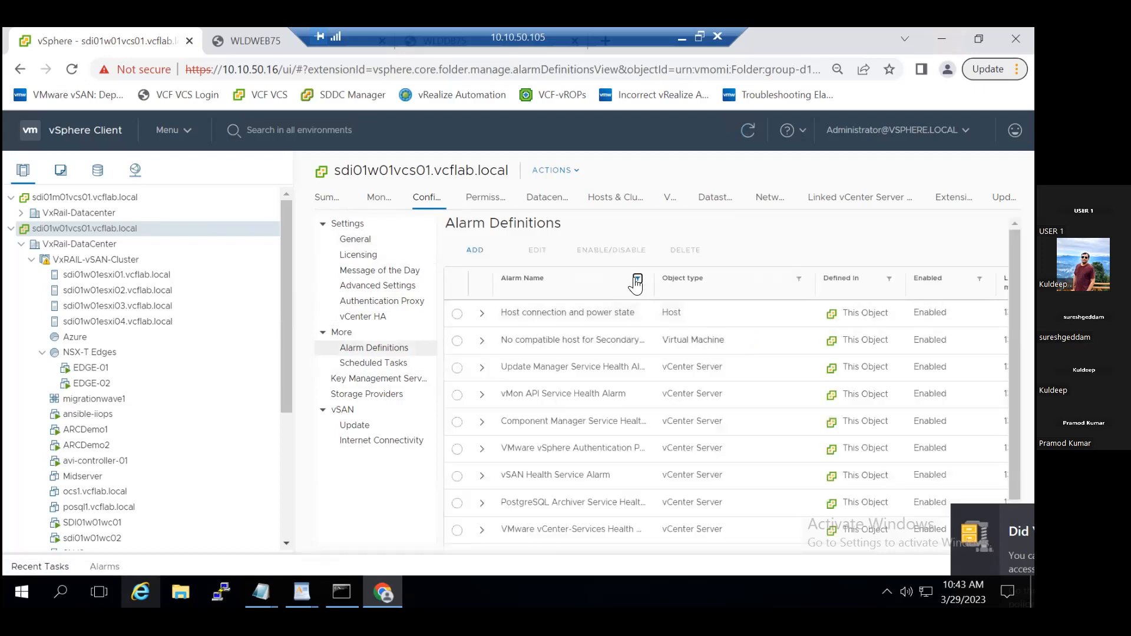
left_click(637, 280)
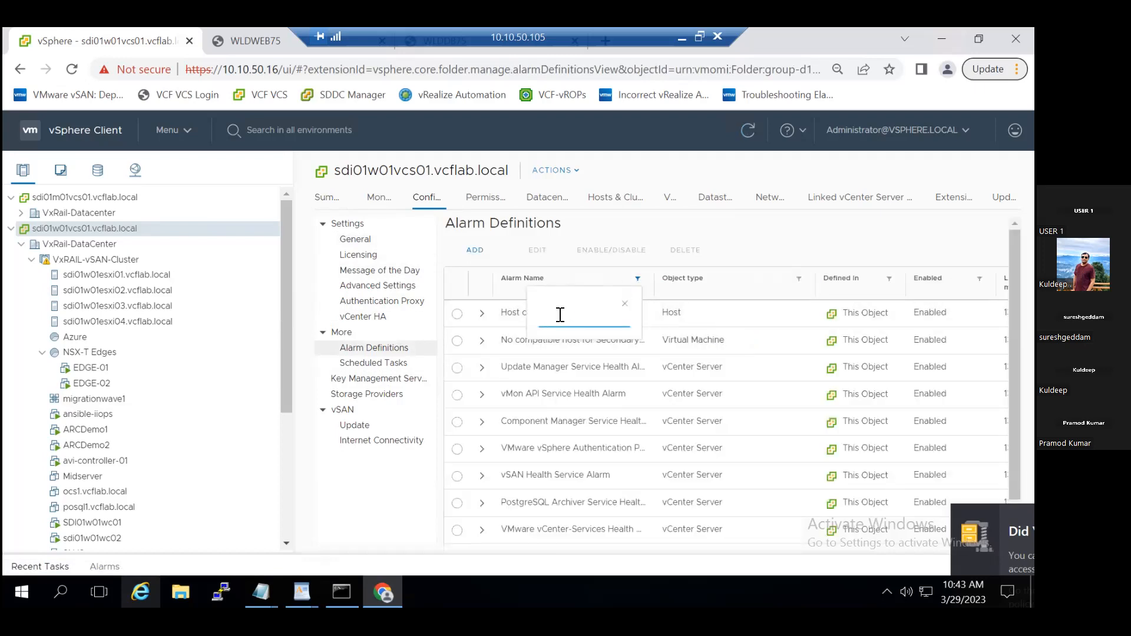
type("VM")
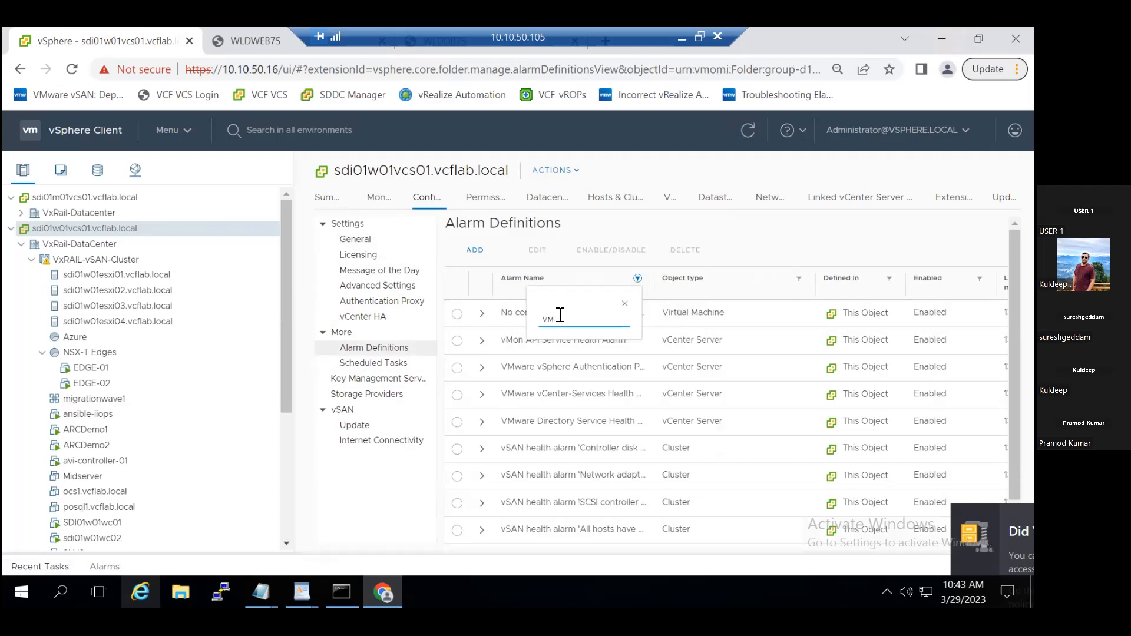
type(" Power")
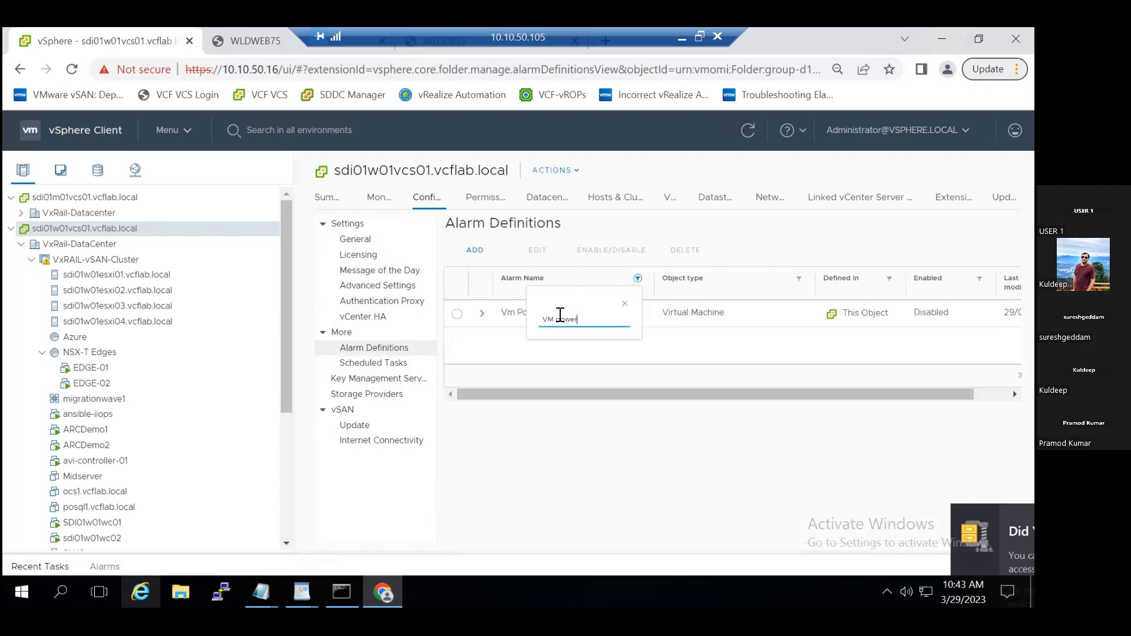
left_click(625, 304)
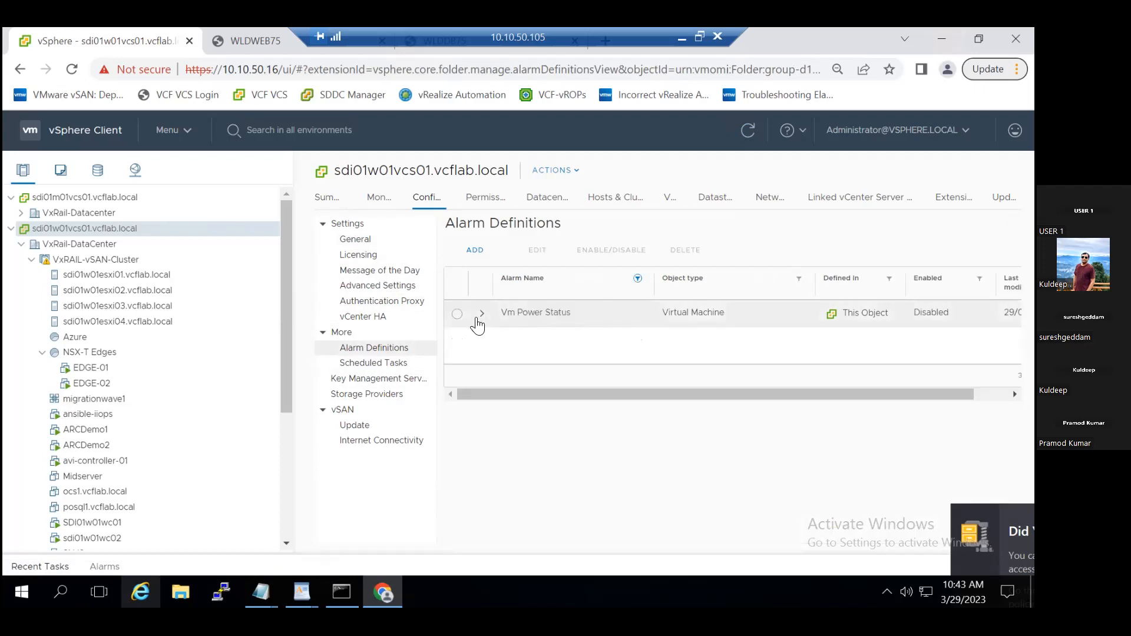
- Delete the Vm Power Status alarm definition
left_click(458, 314)
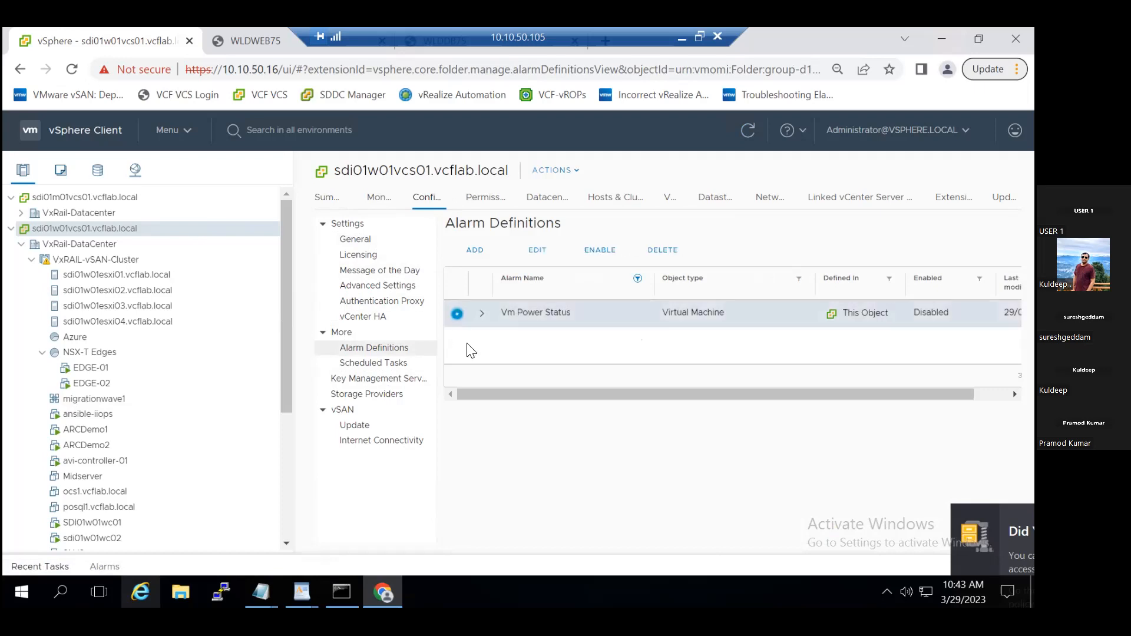
left_click(660, 250)
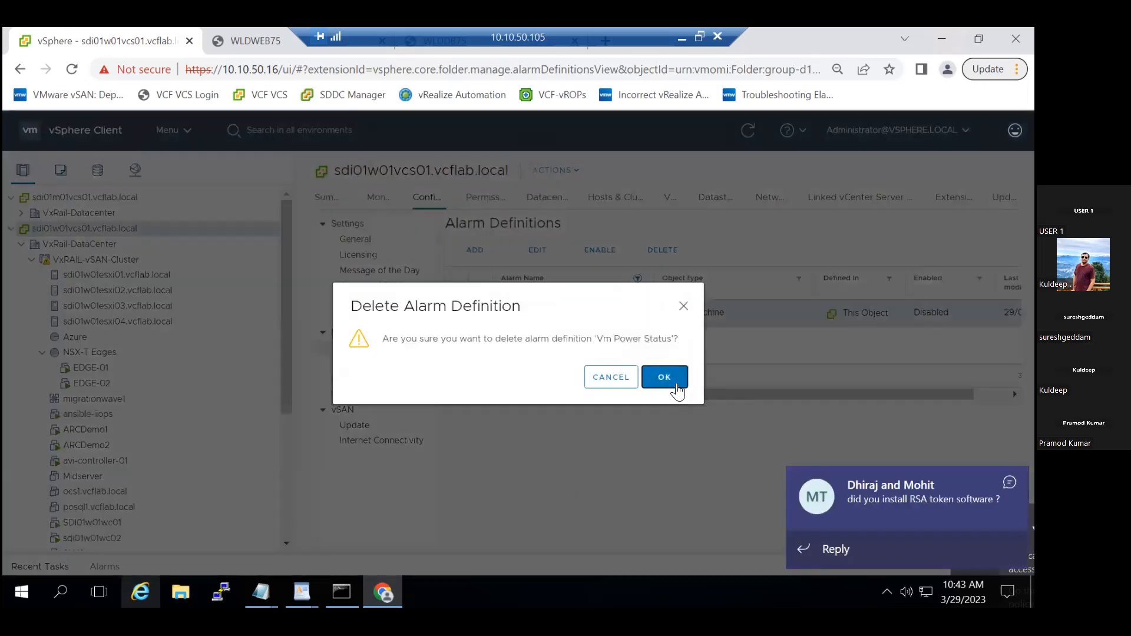
left_click(676, 380)
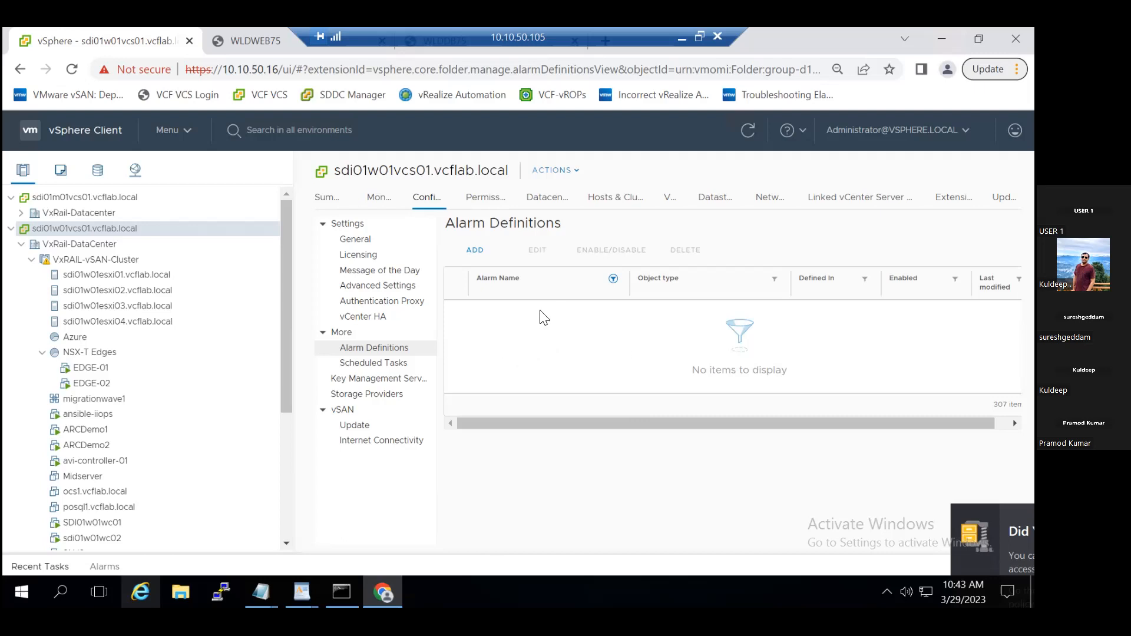
- Reload the alarm definitions list and clear its alarm name filter
left_click(394, 364)
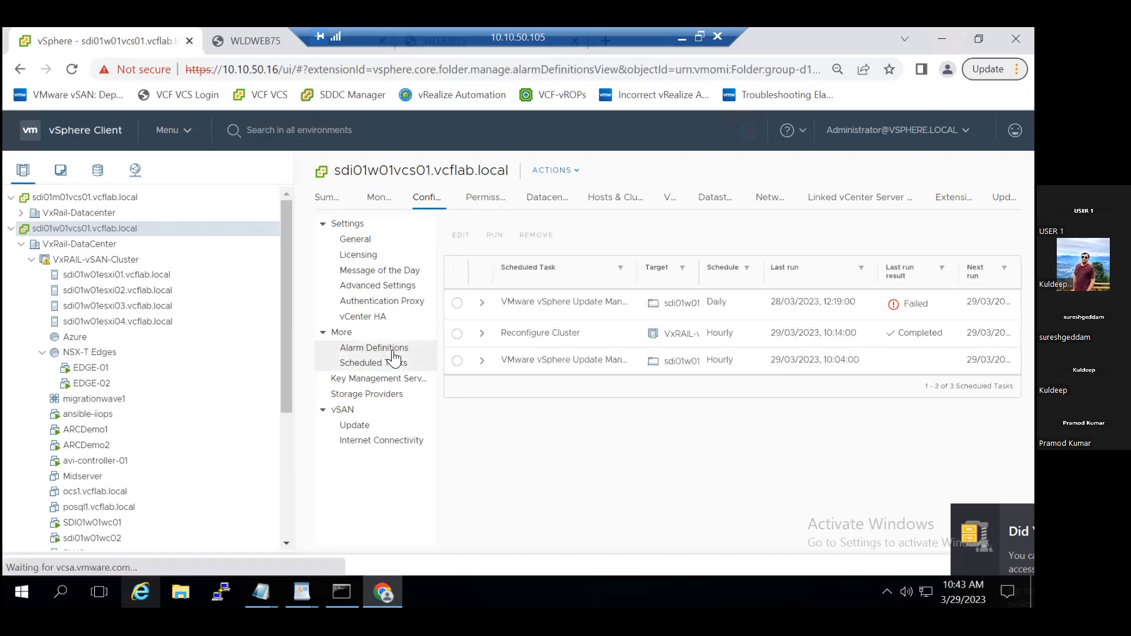
left_click(392, 352)
left_click(614, 279)
left_click(612, 305)
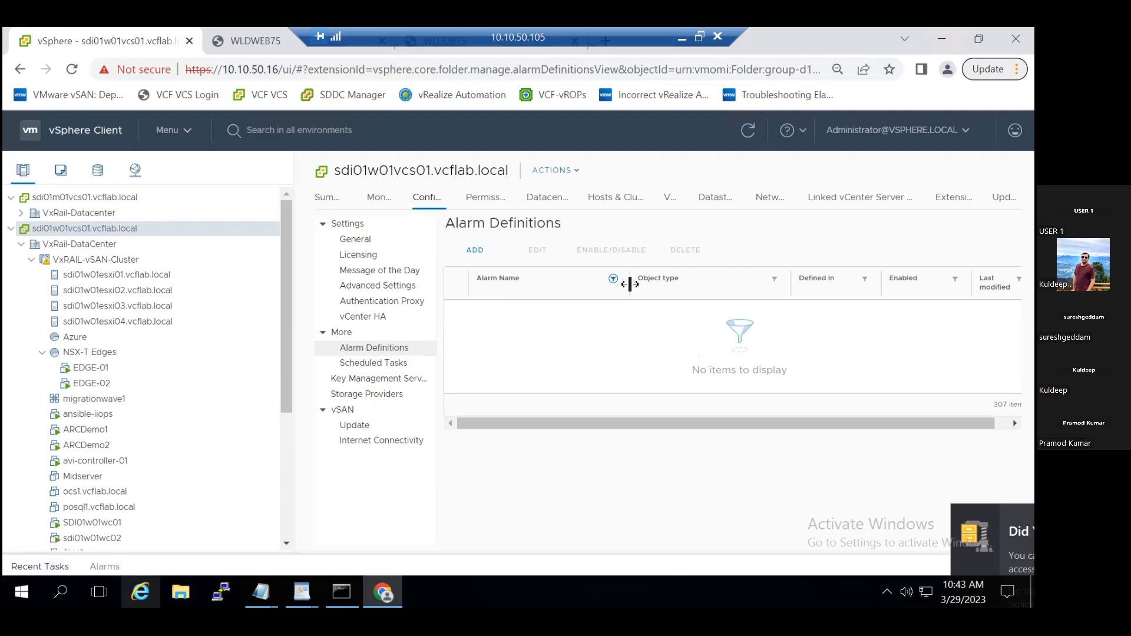
left_click(613, 279)
triple_click(518, 320)
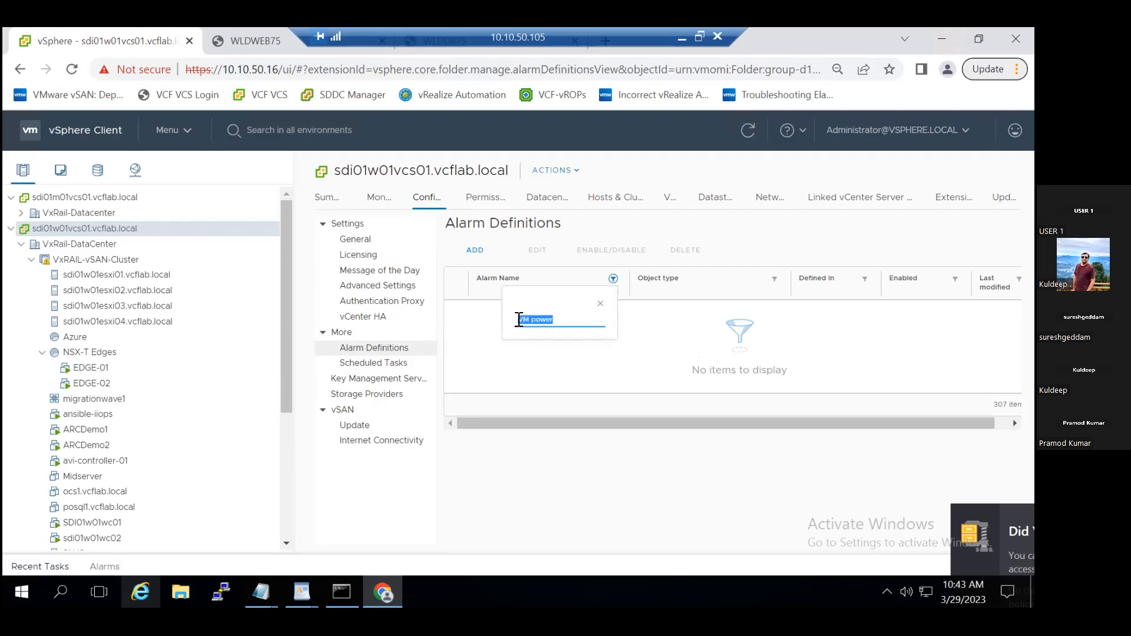
key("BackSpace")
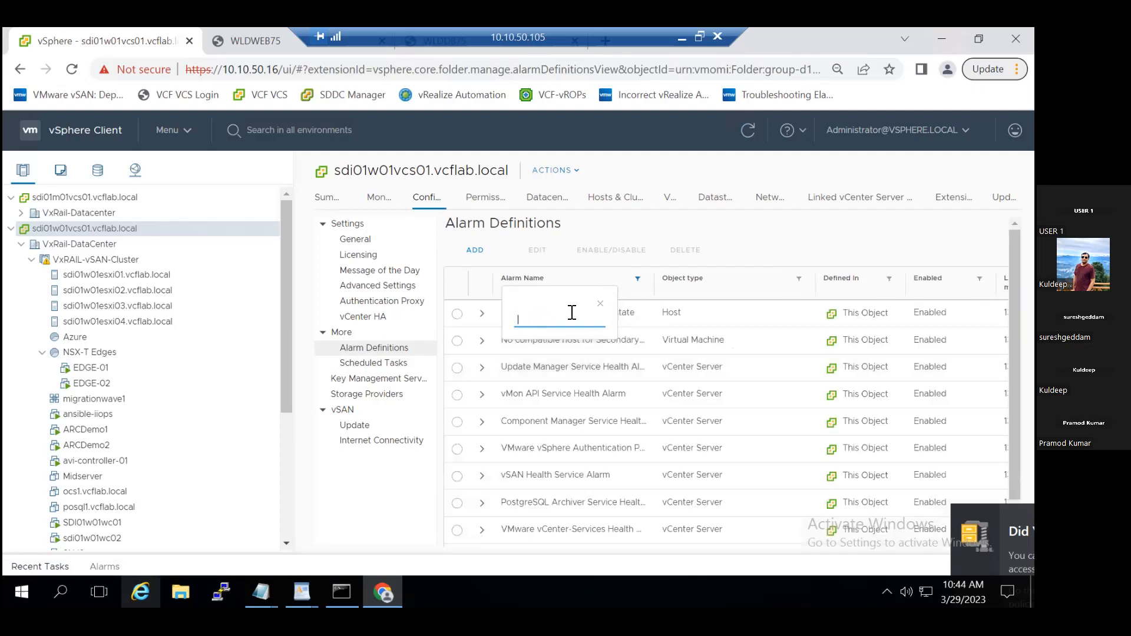
left_click(602, 304)
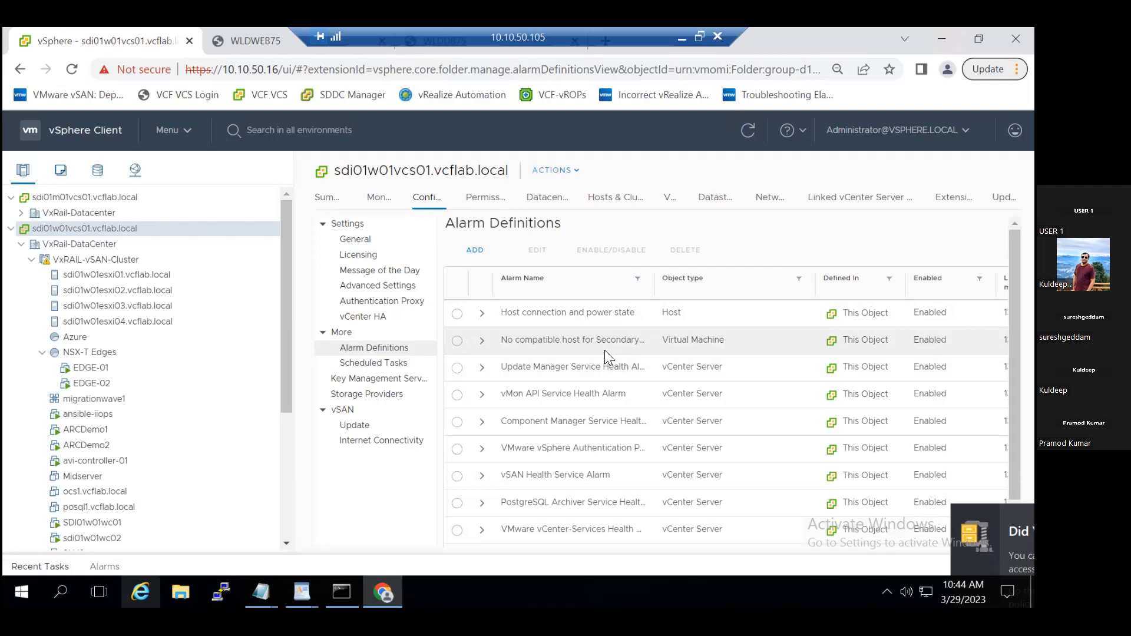
- Review the details and edit settings of the Host connection and power state alarm, cancelling without changes
scroll(605, 350, "down", 2)
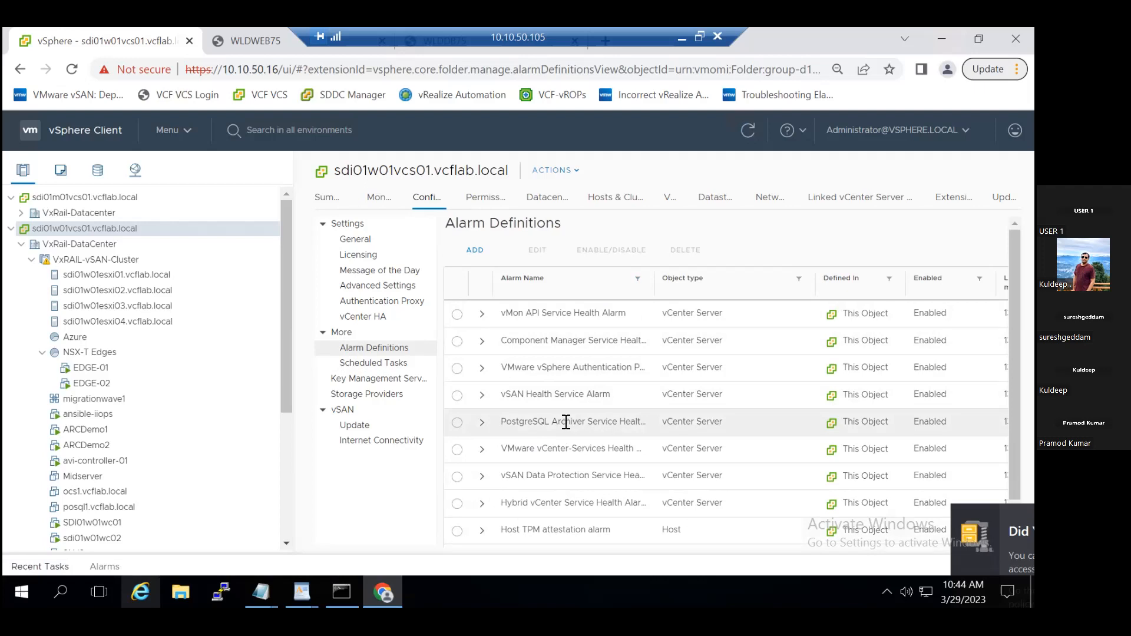
scroll(566, 422, "up", 2)
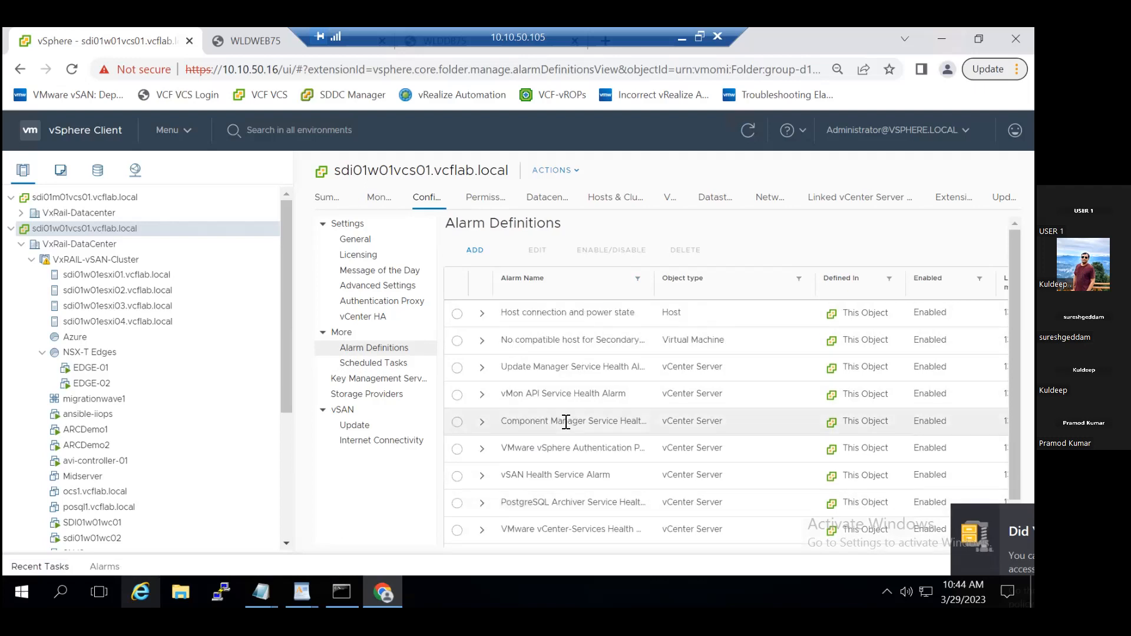
left_click(457, 315)
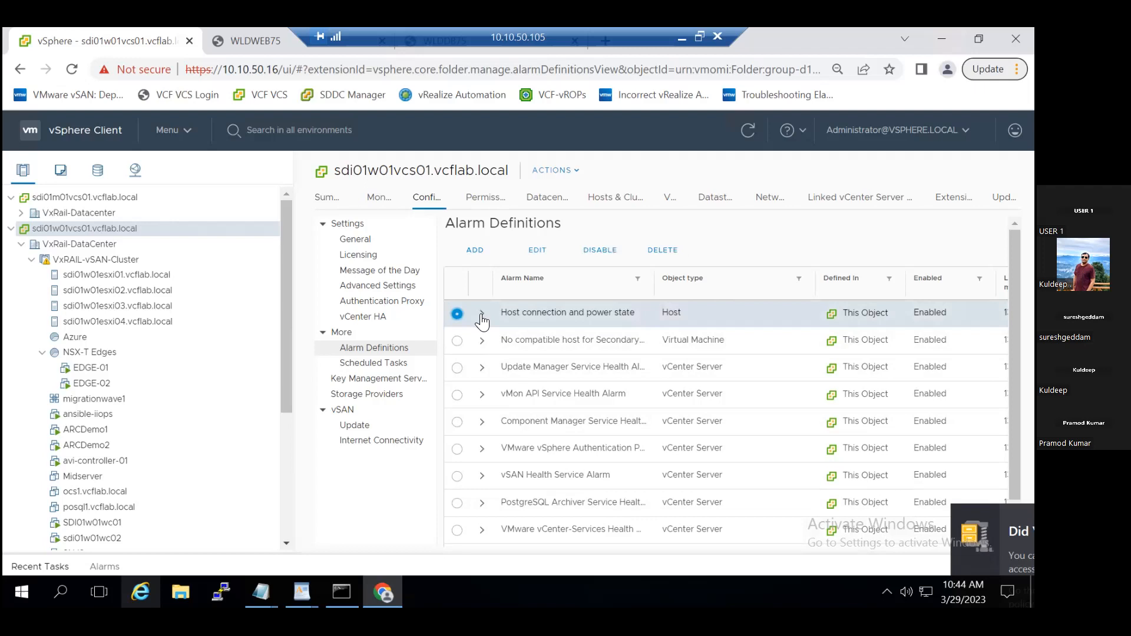
left_click(482, 314)
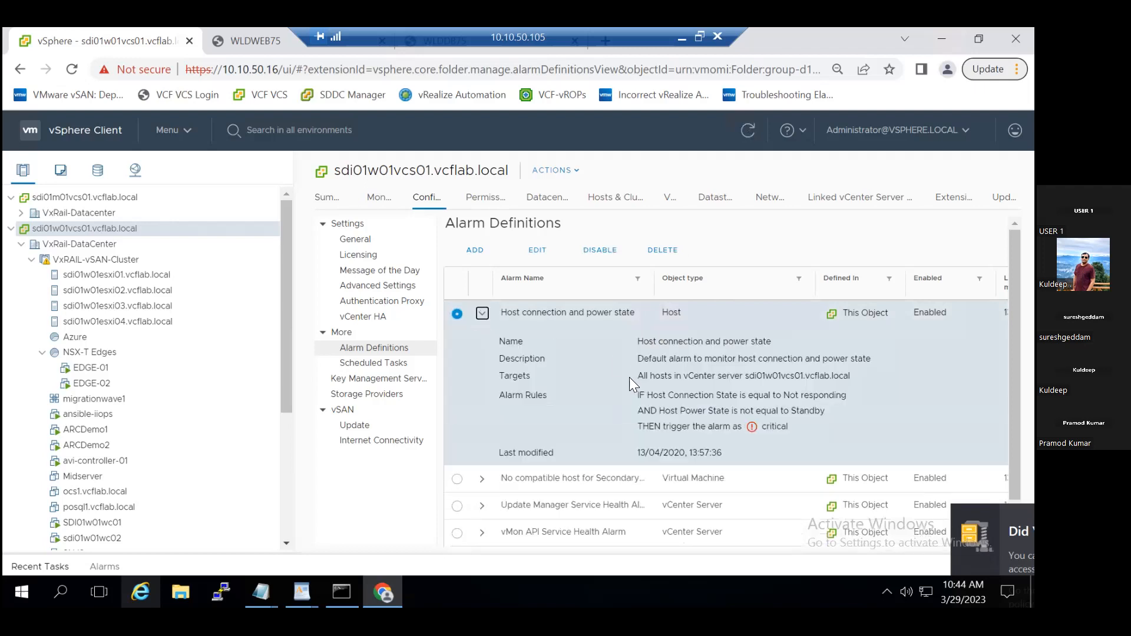
left_click(539, 250)
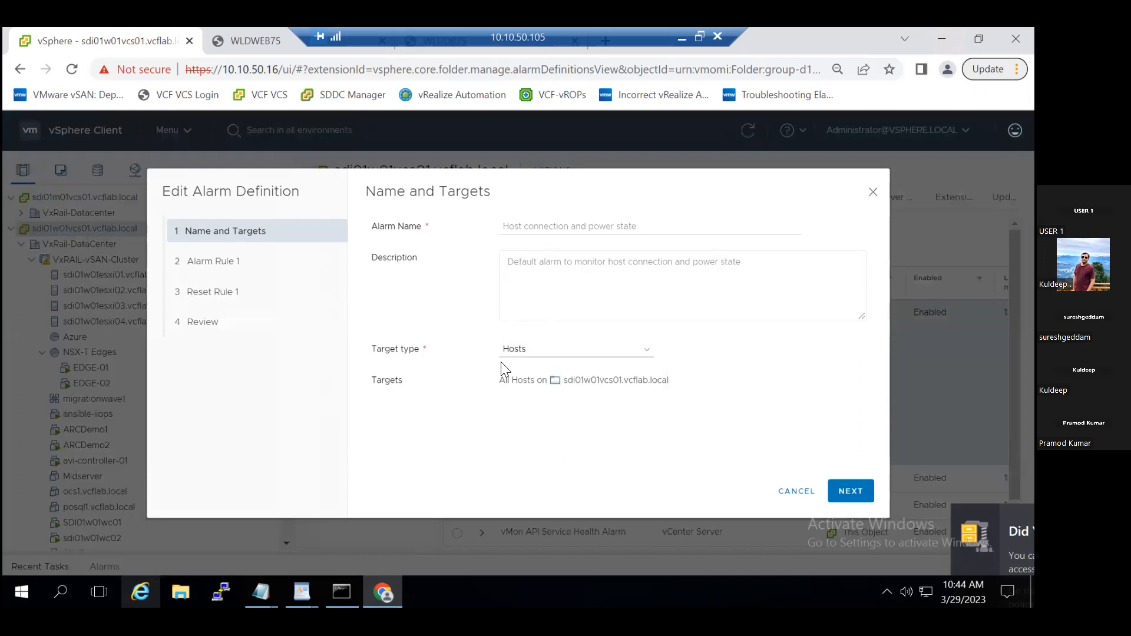
left_click(780, 491)
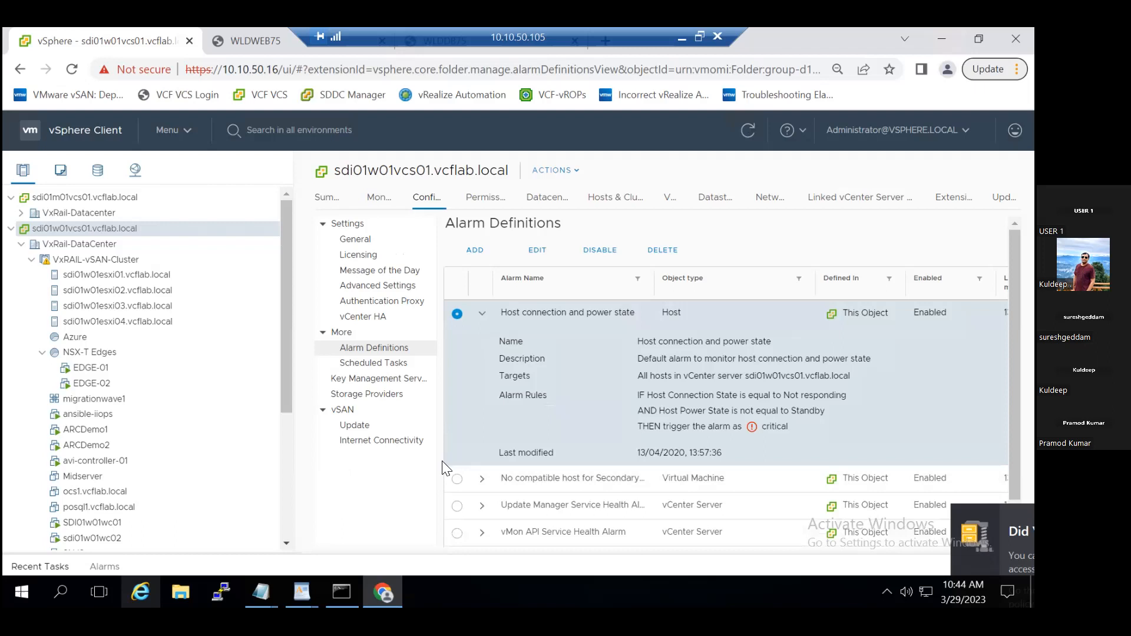
left_click(483, 316)
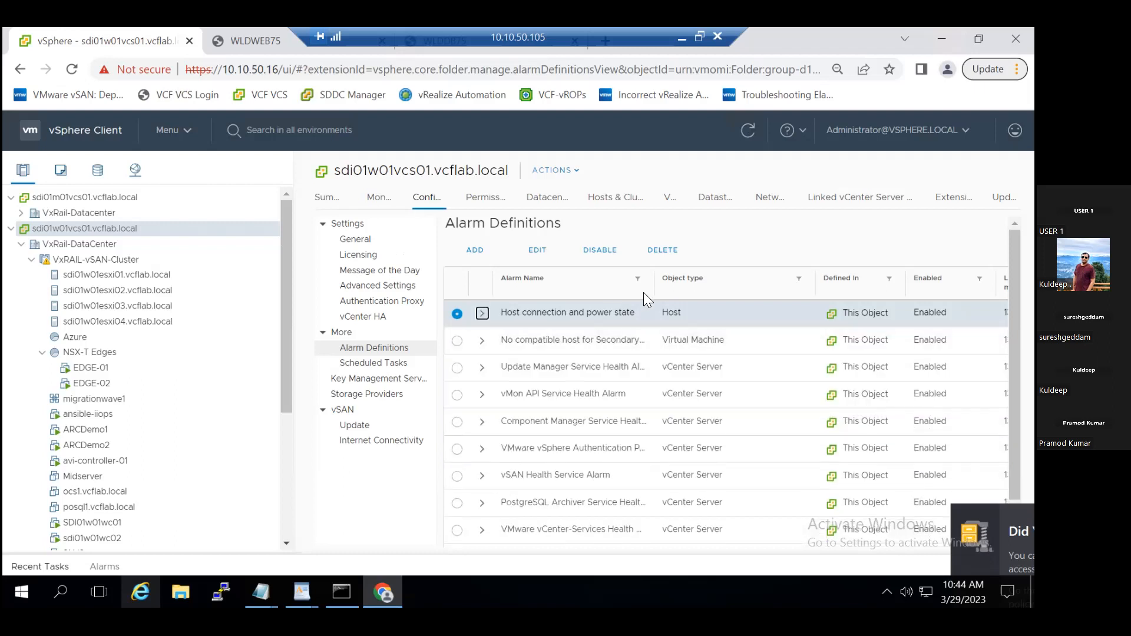
- Sort the alarm definitions by object type and filter that column by "Vir" to review the virtual machine alarms
left_click(748, 284)
left_click(798, 280)
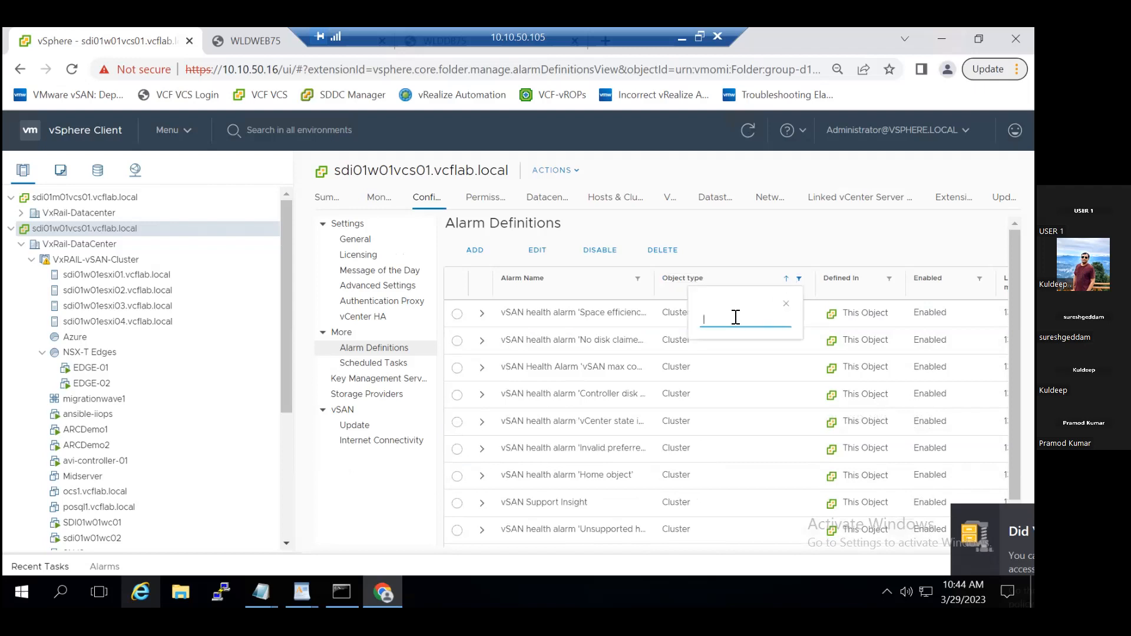
type("Vir")
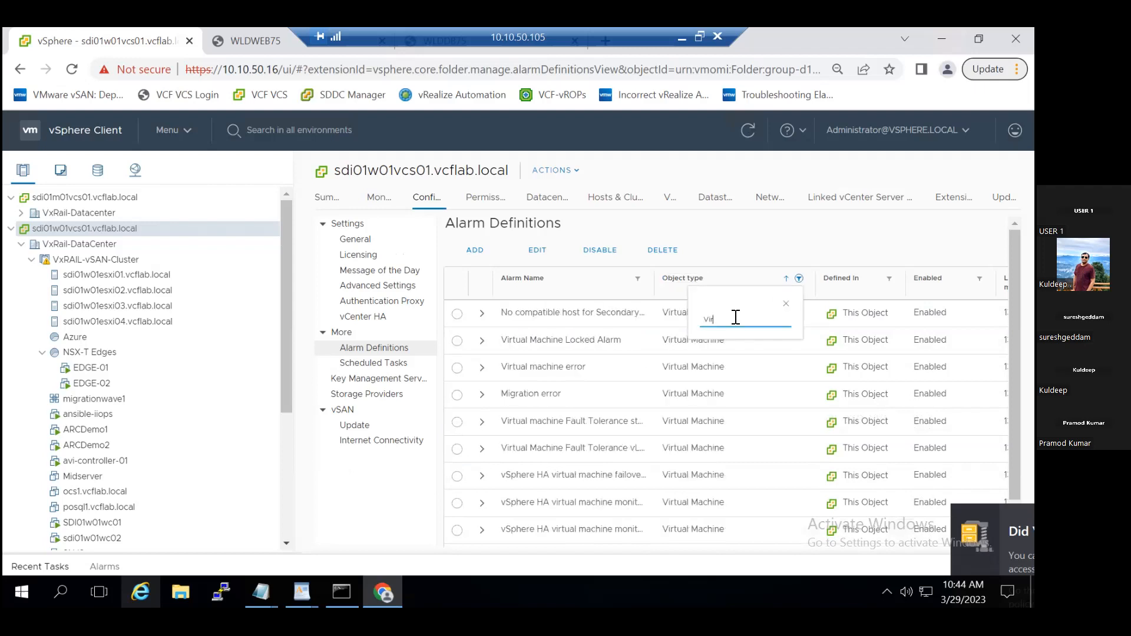
left_click(786, 303)
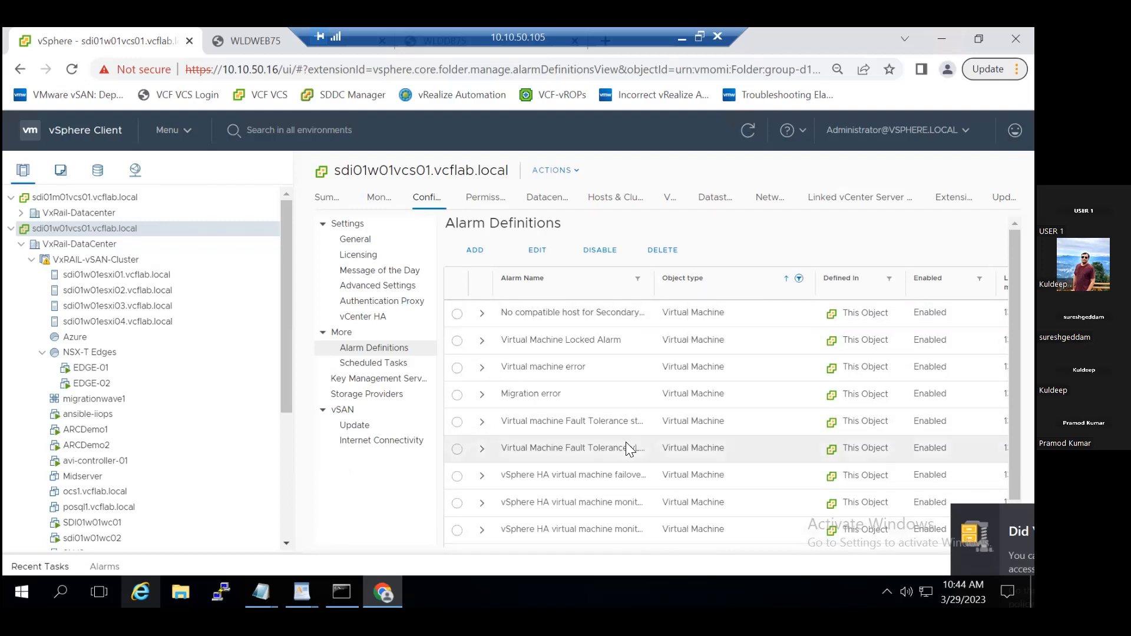
scroll(627, 442, "down", 3)
scroll(626, 442, "down", 2)
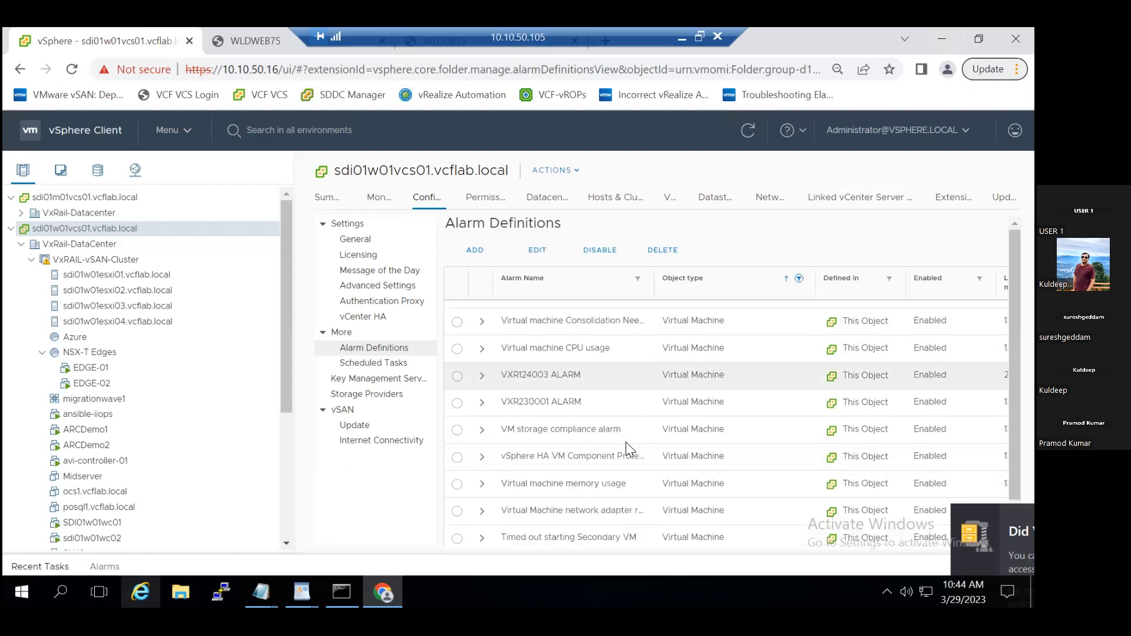
- Expand the Virtual machine memory usage alarm and open Alarm Rule 1 of the Host connection and power state definition
left_click(482, 484)
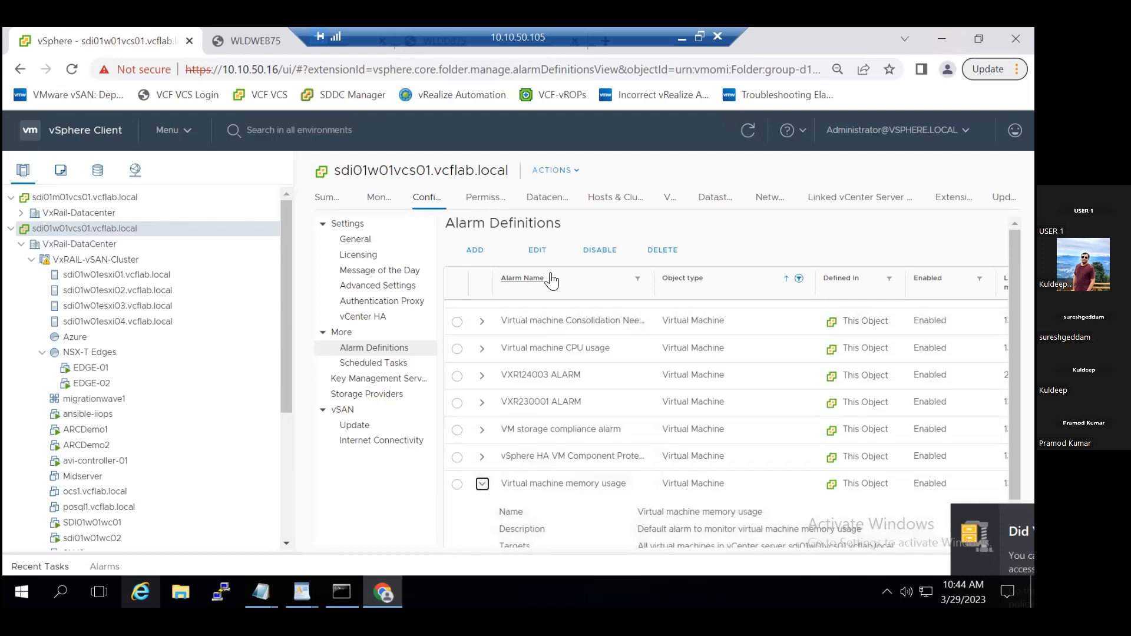
left_click(541, 245)
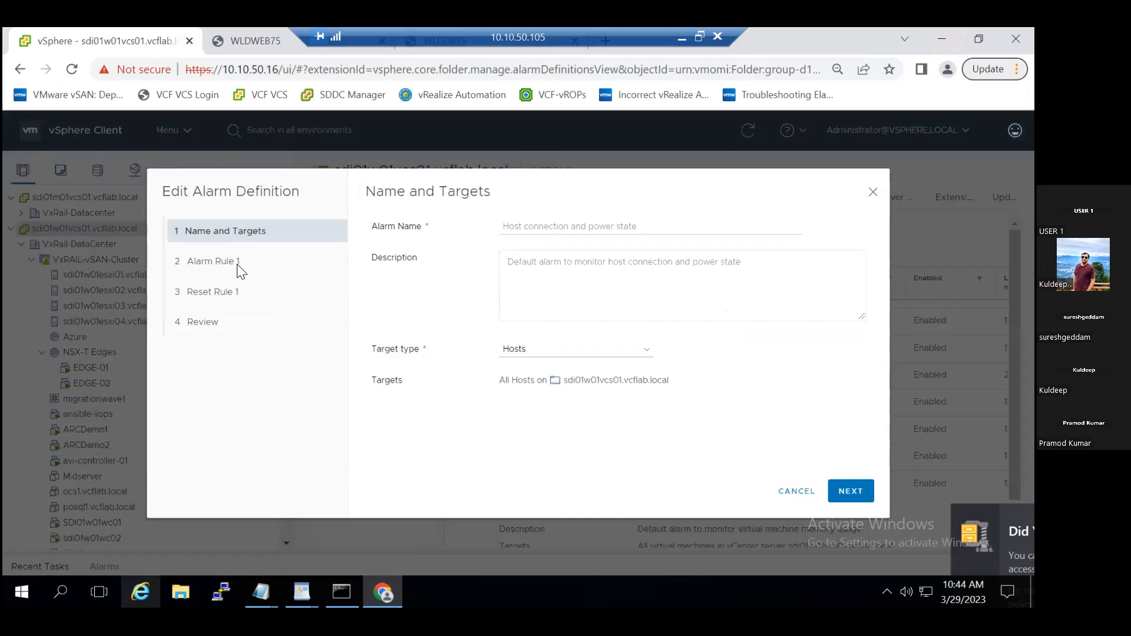
left_click(850, 490)
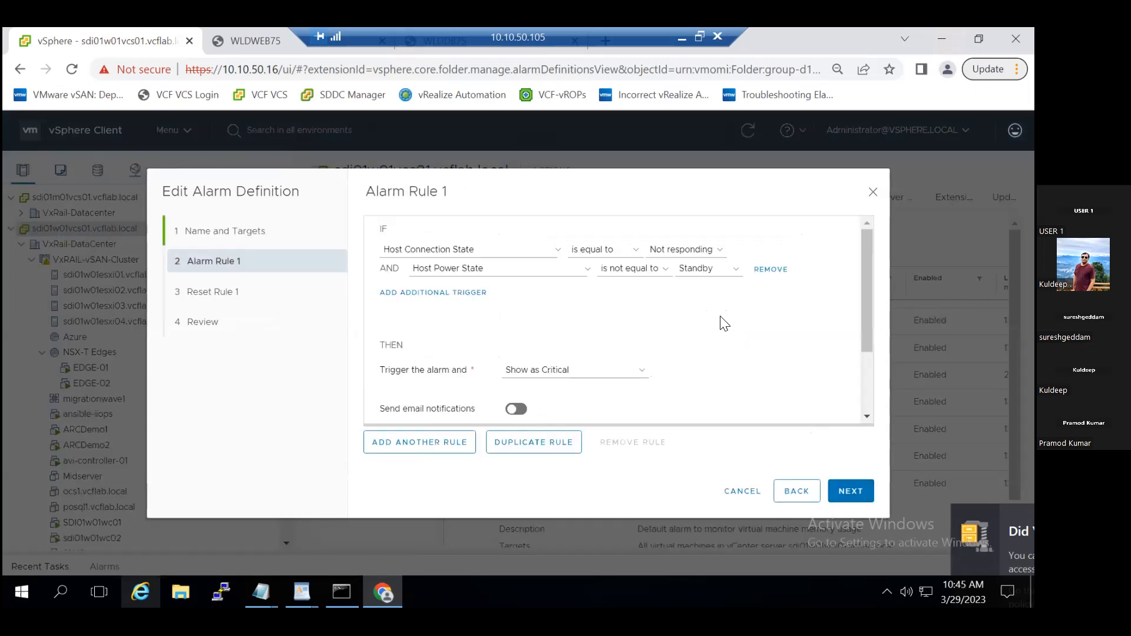
- Dismiss all Outlook reminders and cancel editing the Host connection and power state alarm definition
left_click(342, 290)
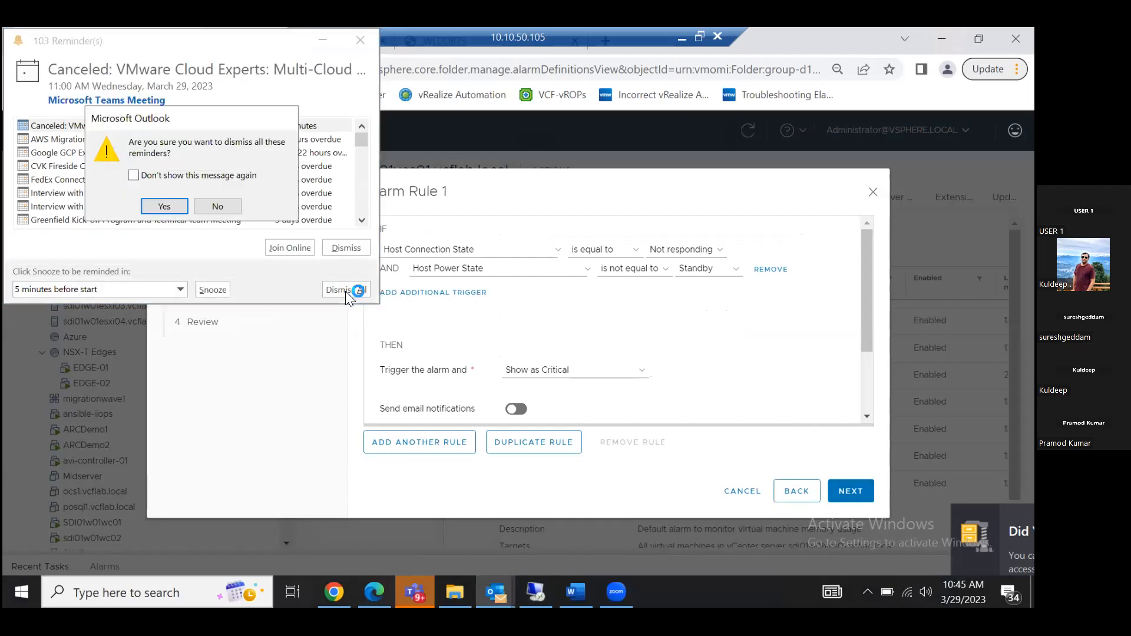
left_click(180, 205)
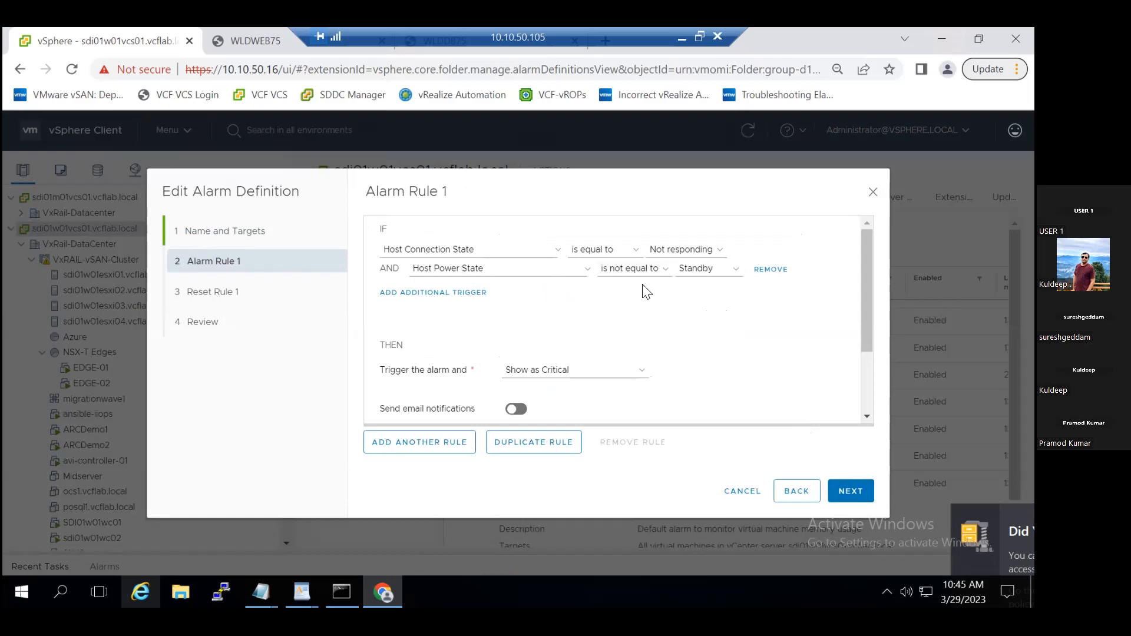
left_click(743, 491)
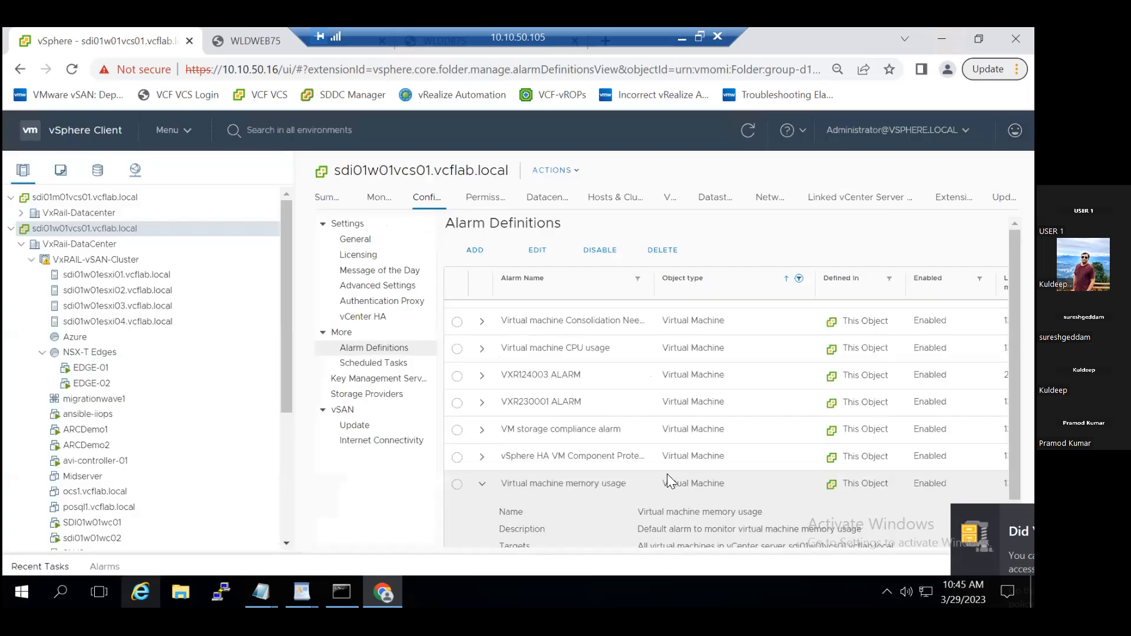
- Collapse the Virtual machine memory usage details and expand the Virtual machine CPU usage alarm to review its rules
left_click(482, 488)
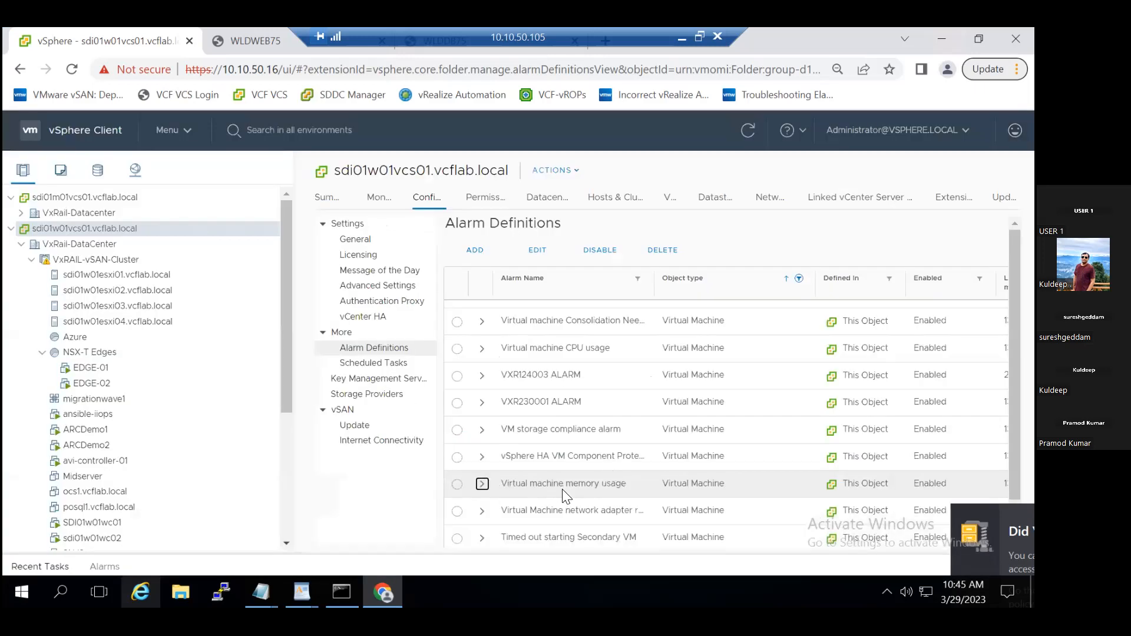
scroll(562, 490, "down", 1)
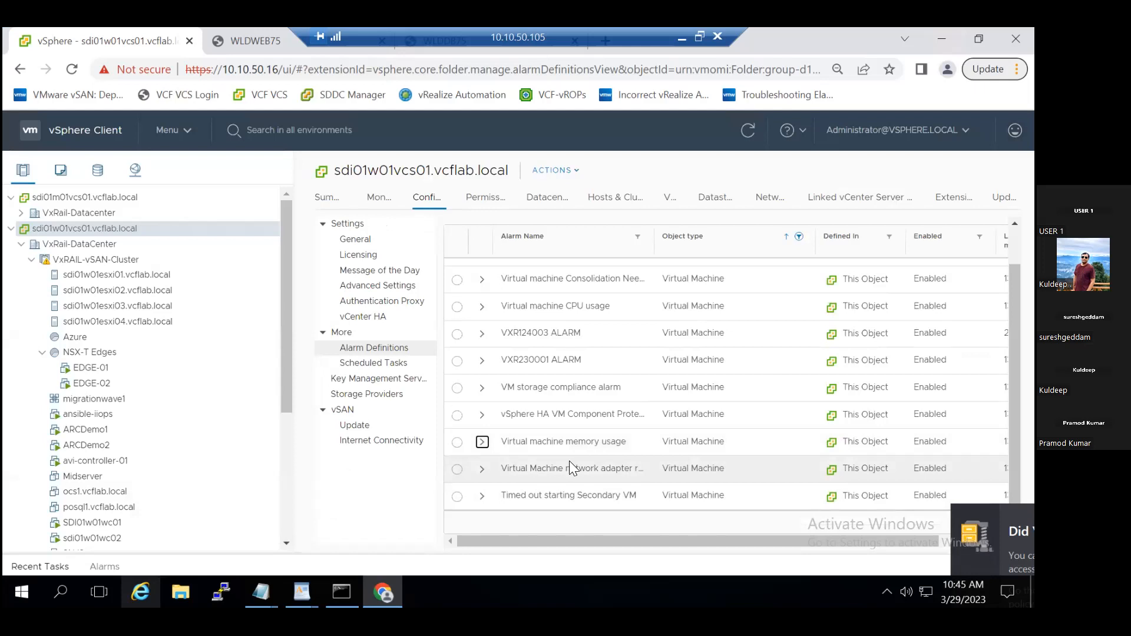
scroll(569, 461, "up", 2)
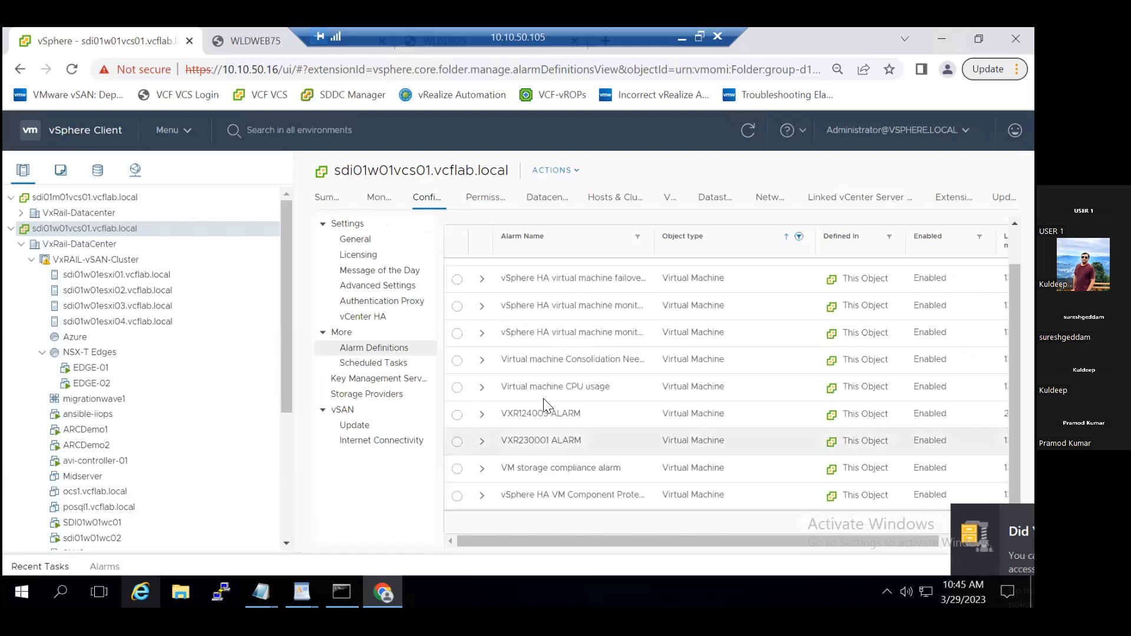
left_click(482, 387)
- Edit the Virtual machine CPU usage alarm, setting the VM CPU Usage threshold in Alarm Rule 1 to 80%, and save the definition
left_click(457, 388)
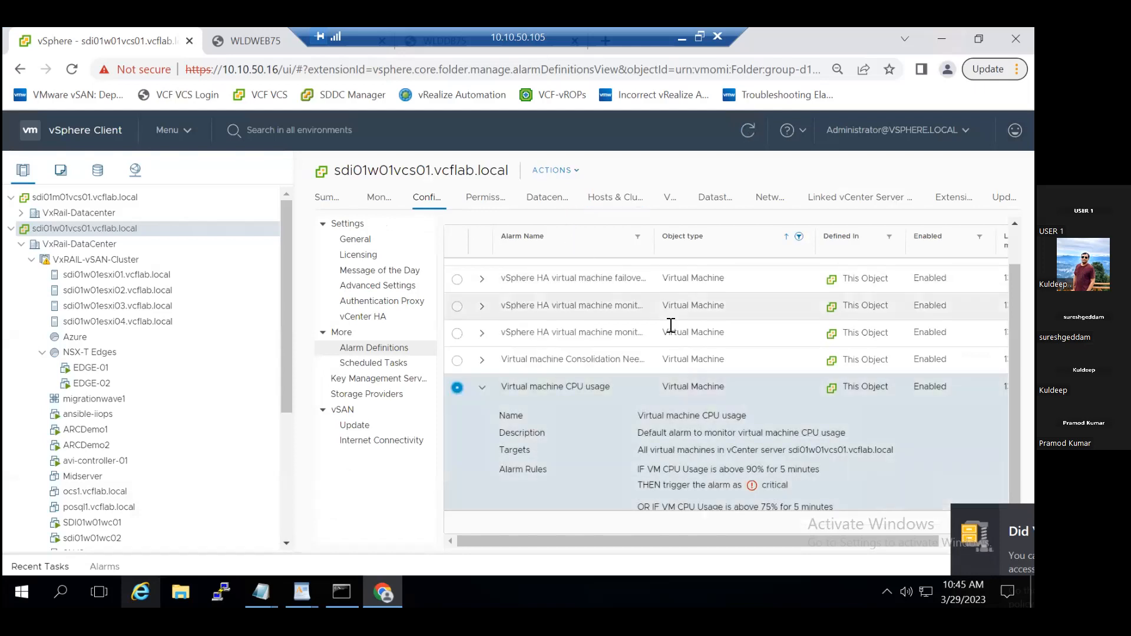
scroll(732, 383, "up", 1)
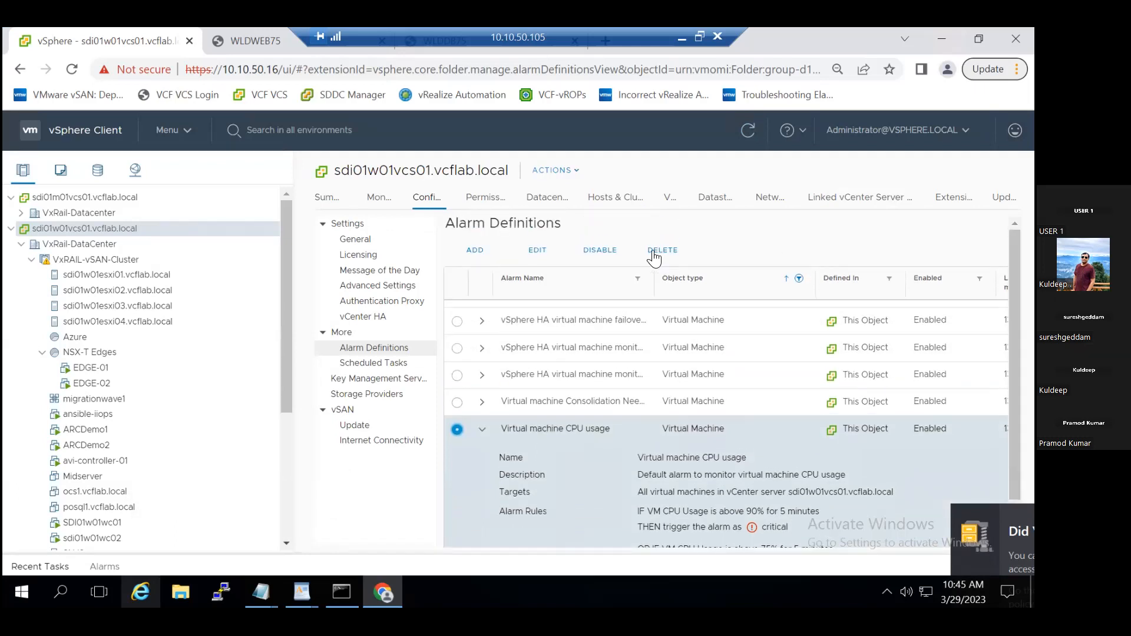
left_click(538, 251)
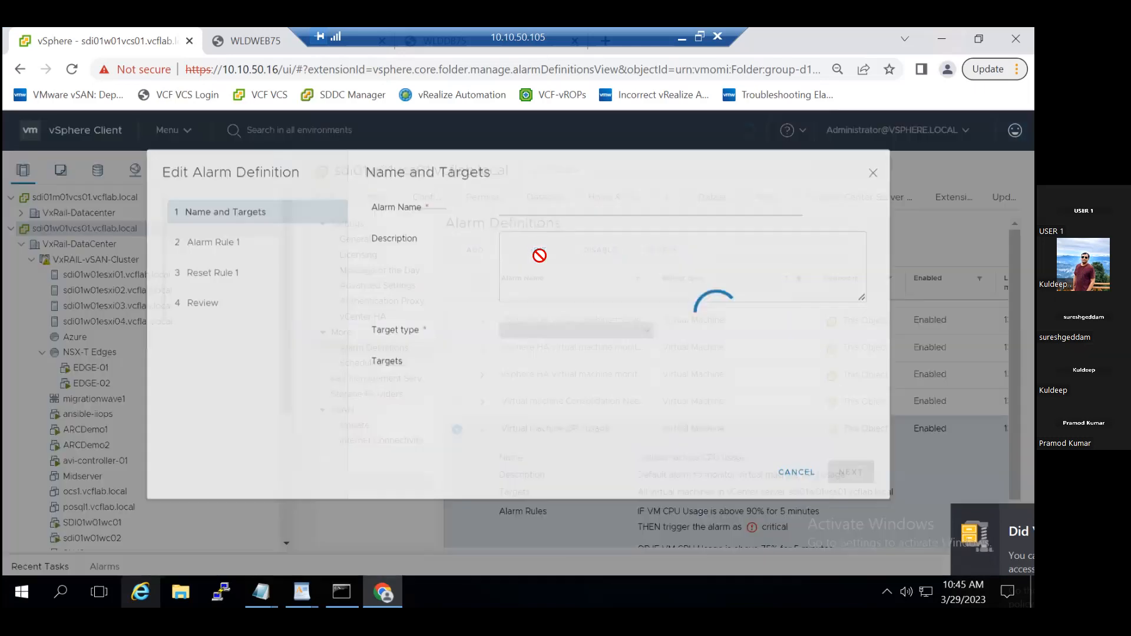
left_click(846, 494)
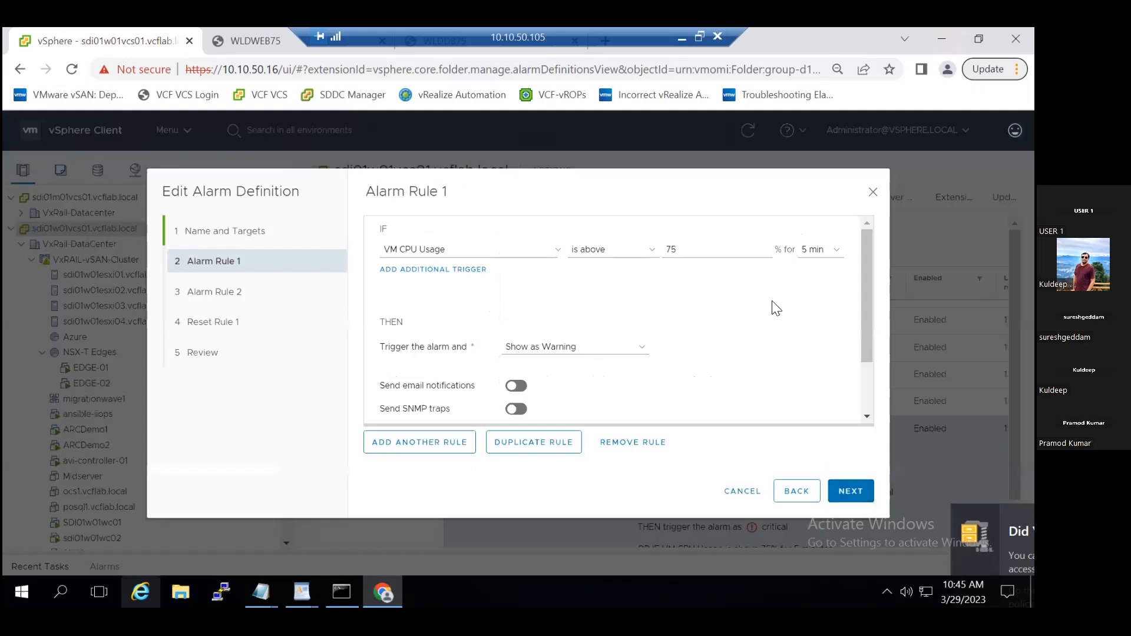
left_click_drag(679, 253, 667, 251)
type("80")
left_click(748, 284)
left_click(853, 492)
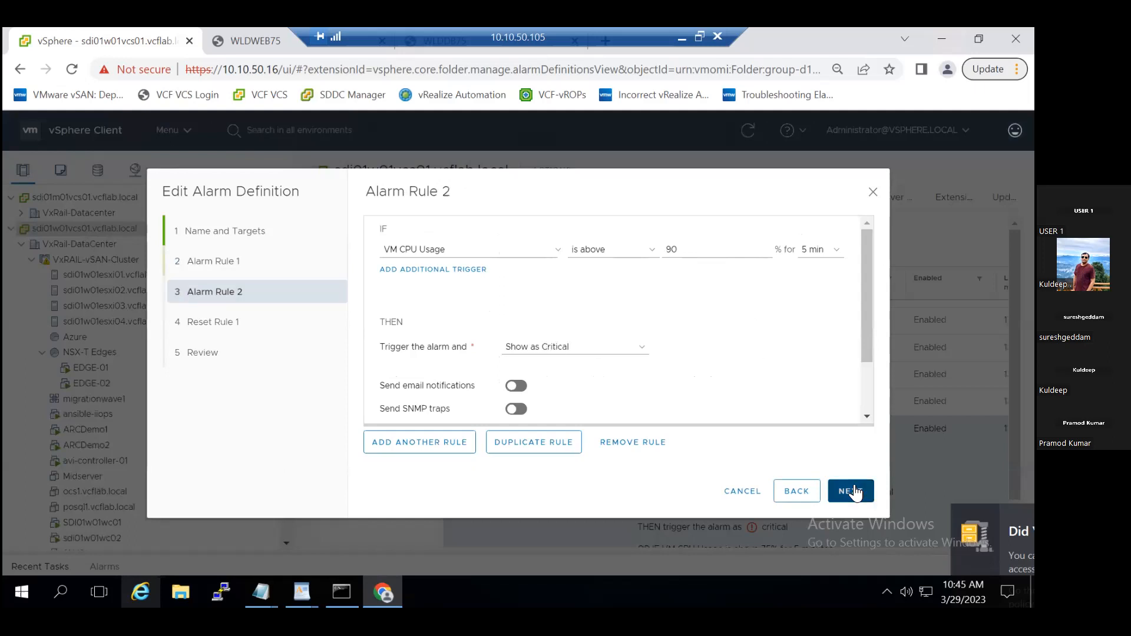
left_click(854, 492)
left_click(853, 492)
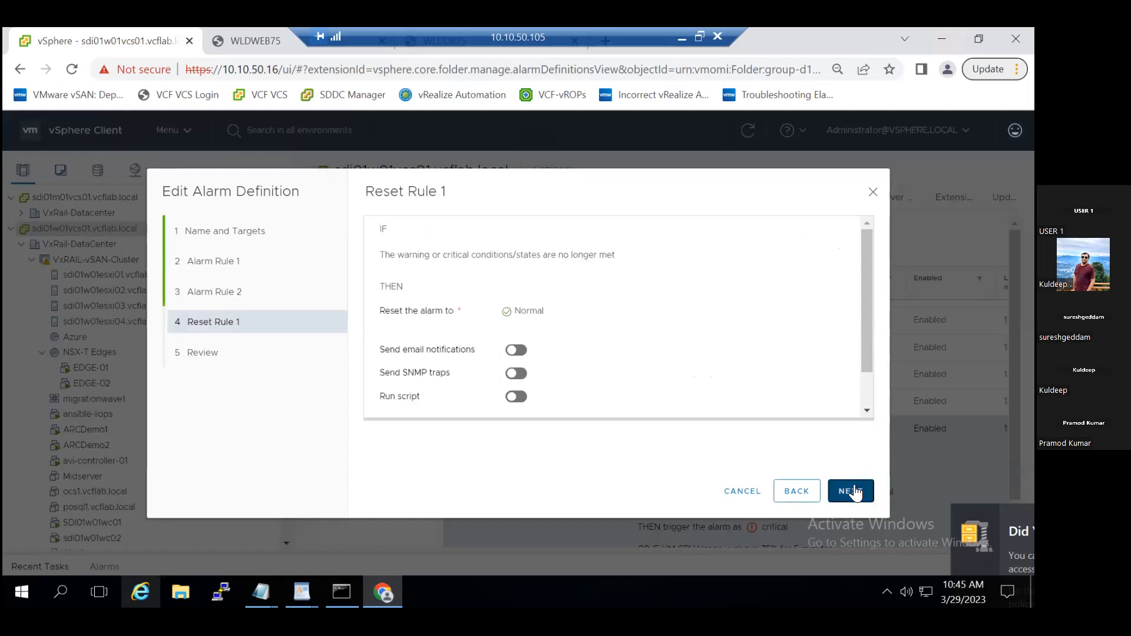
left_click(852, 492)
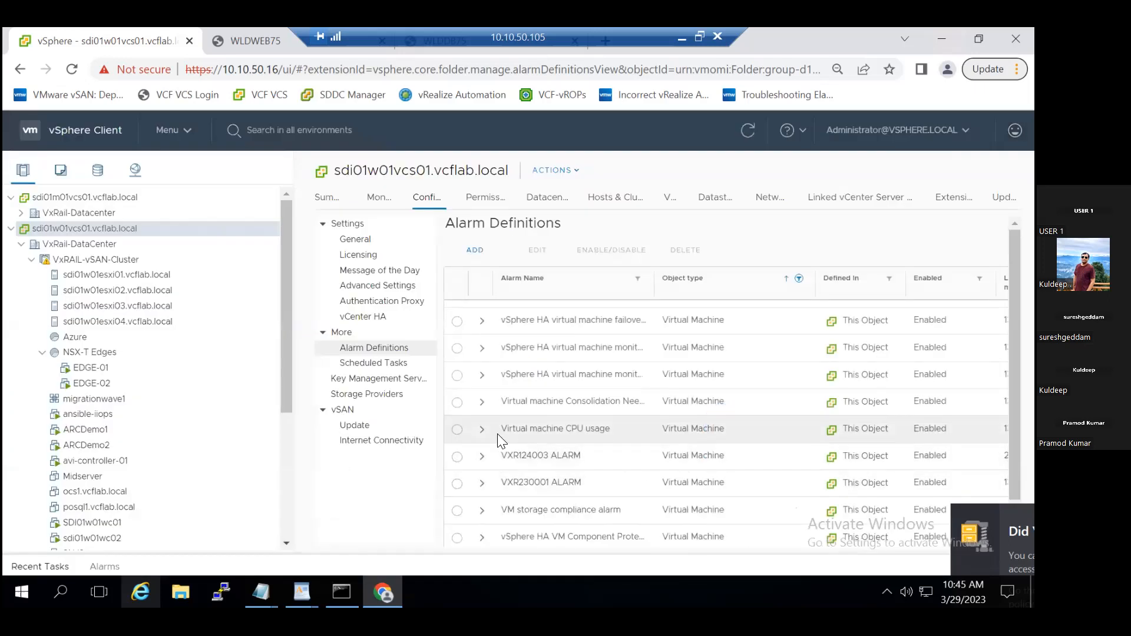
- Disable and re-enable the Virtual machine CPU usage alarm, and start deleting it but cancel at the confirmation
left_click(459, 429)
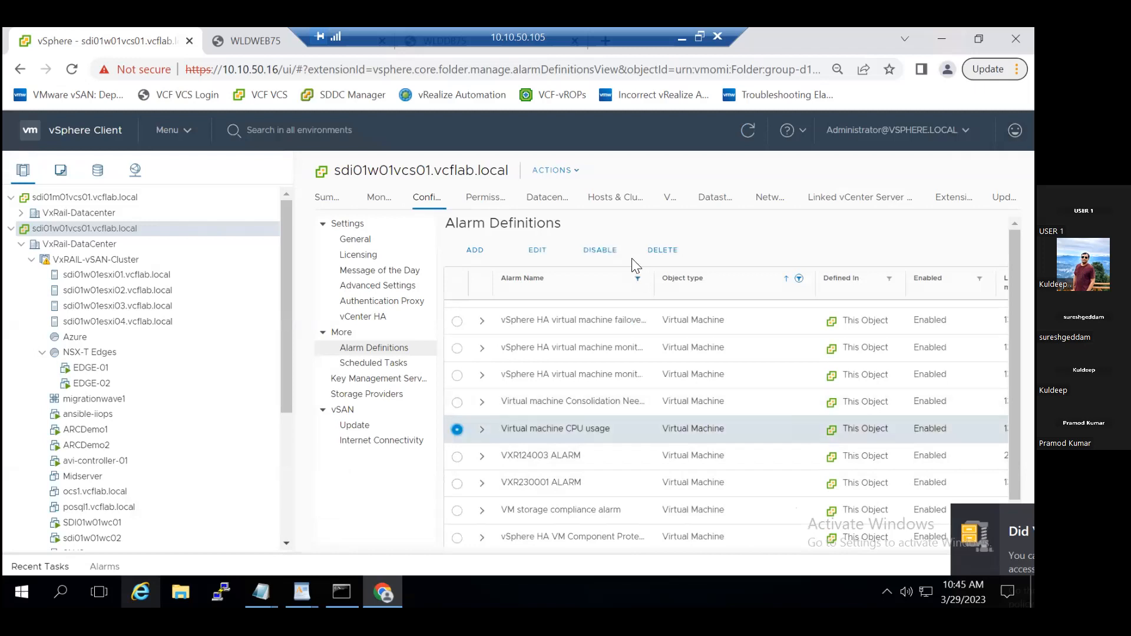
left_click(612, 255)
left_click(613, 254)
left_click(655, 254)
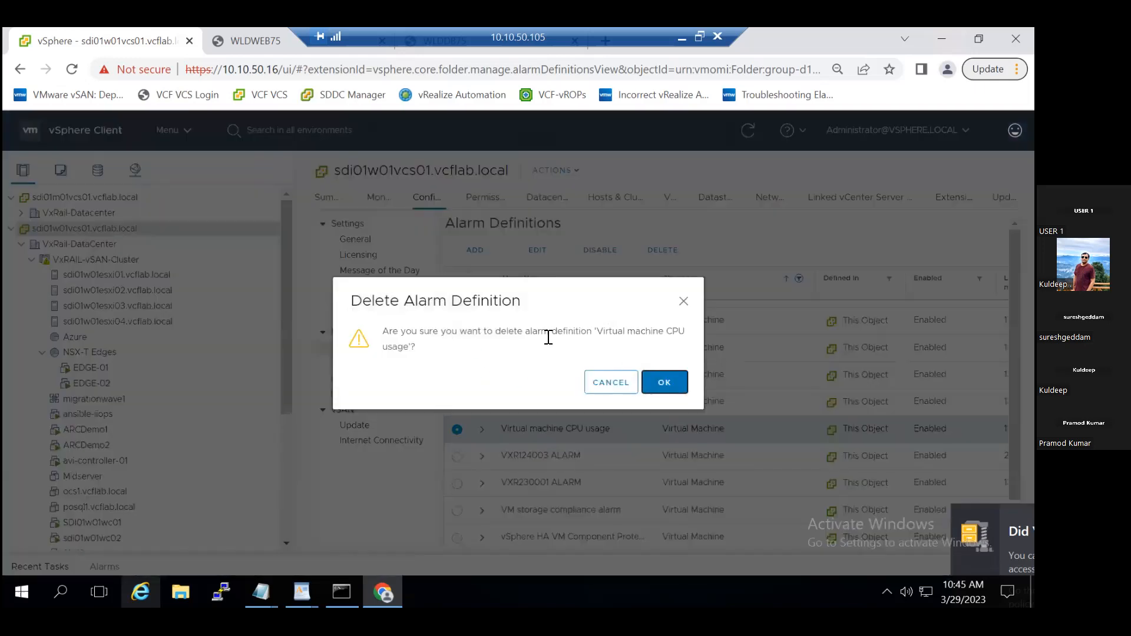
left_click(602, 389)
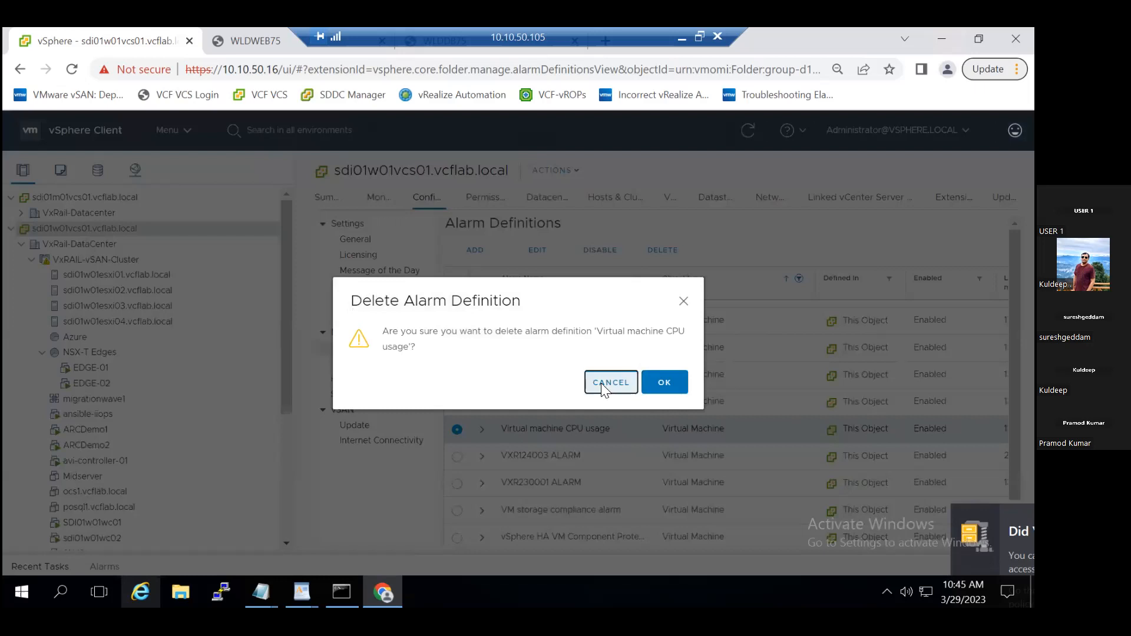